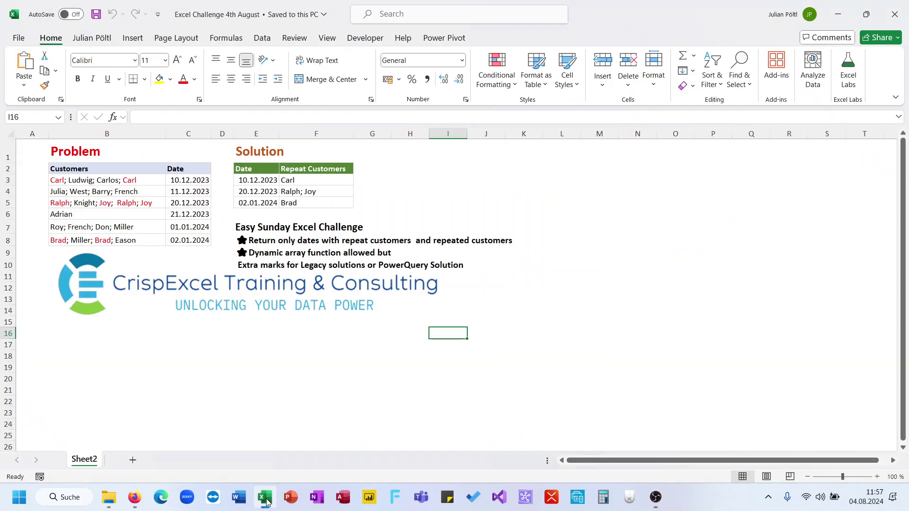
Step: Delete the CrispExcel Training & Consulting logo picture from the sheet
{"action": "left_click", "coordinate": [214, 286]}
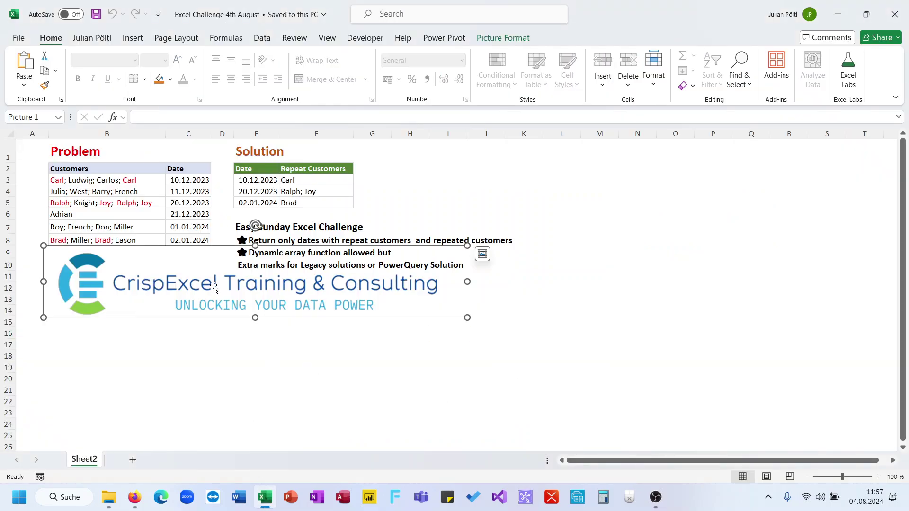
{"action": "key", "text": "Delete"}
Step: Split the customer list of B3 into separate columns in B13 with =TEXTSPLIT(B3;"; ")
{"action": "left_click", "coordinate": [91, 297]}
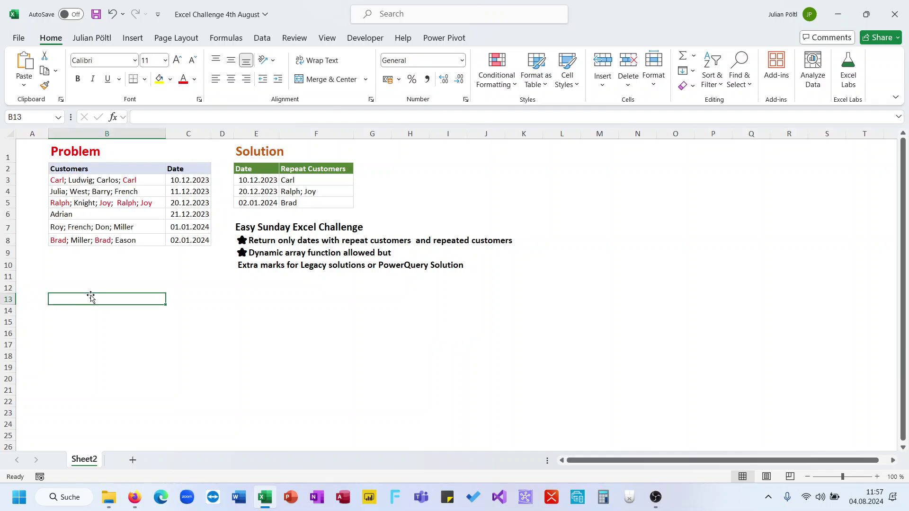
{"action": "type", "text": "=Tex"}
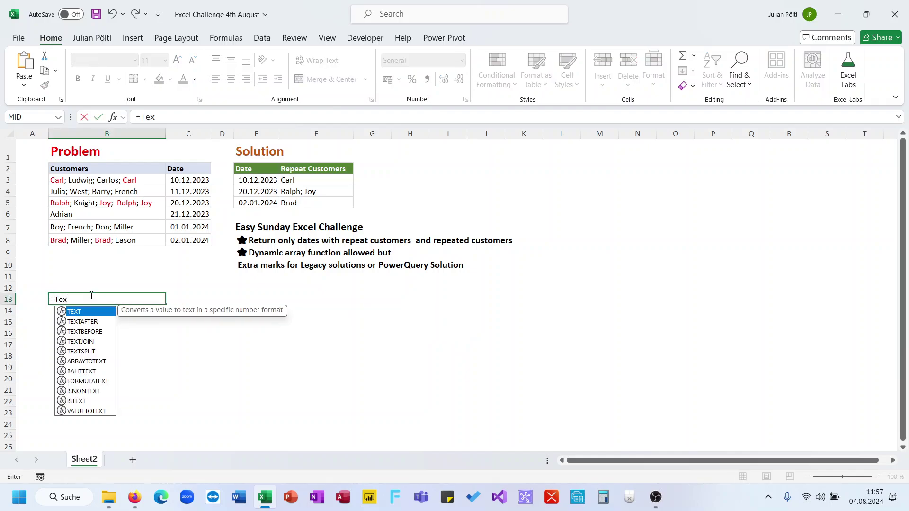
{"action": "type", "text": "s"}
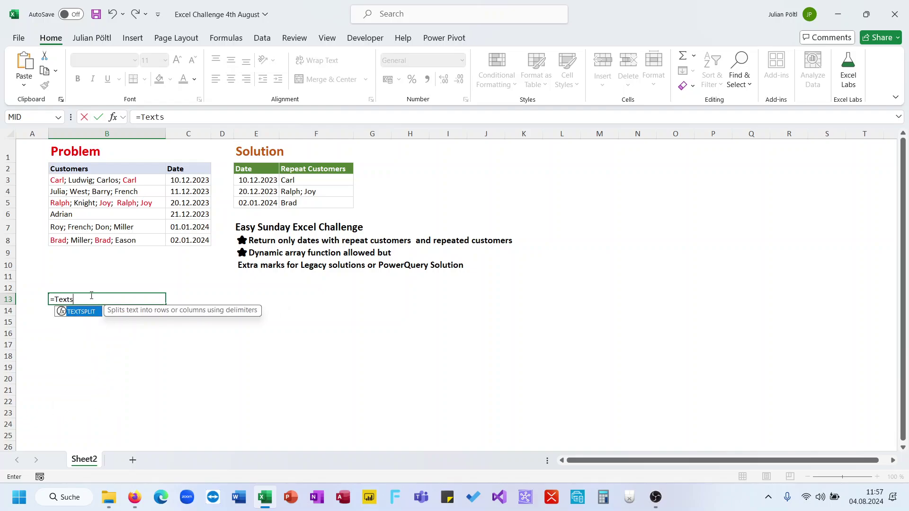
{"action": "key", "text": "Tab"}
{"action": "left_click", "coordinate": [109, 178]}
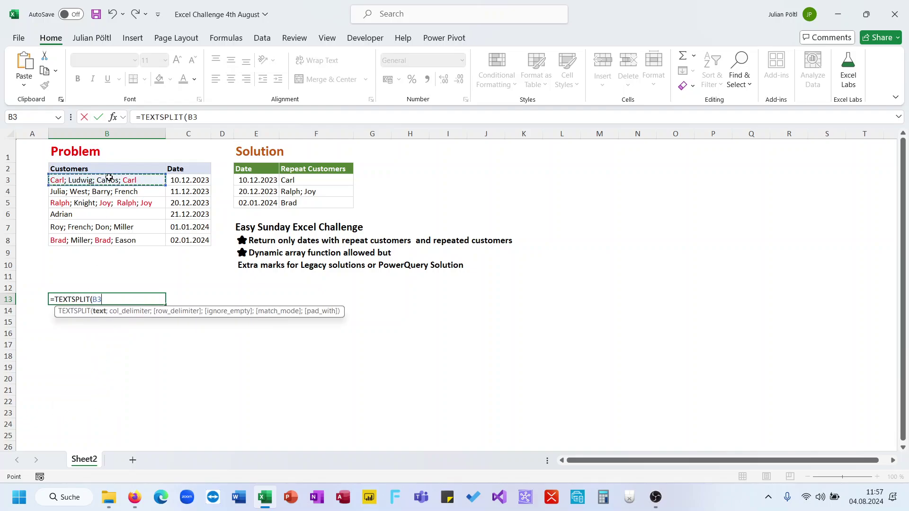
{"action": "type", "text": "M\"\""}
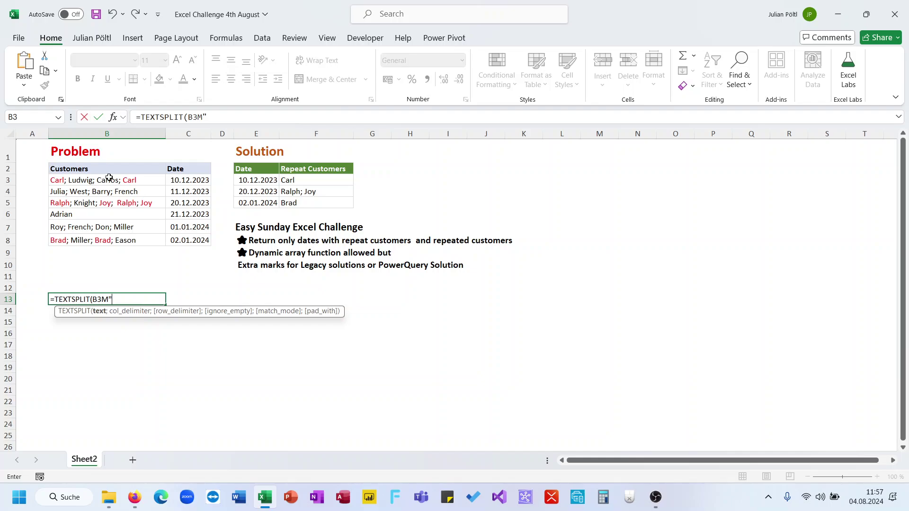
{"action": "key", "text": "BackSpace"}
{"action": "key", "text": "BackSpace"}
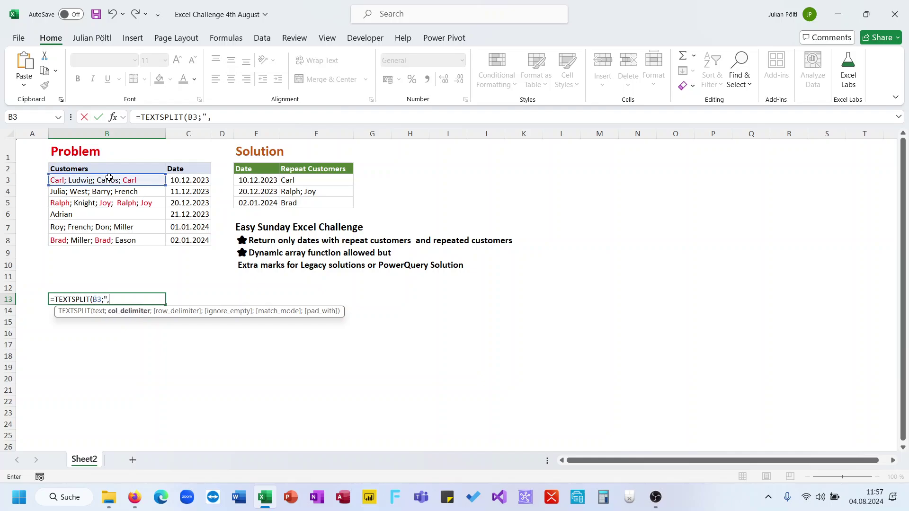
{"action": "type", "text": "\"; \")"}
{"action": "key", "text": "Return"}
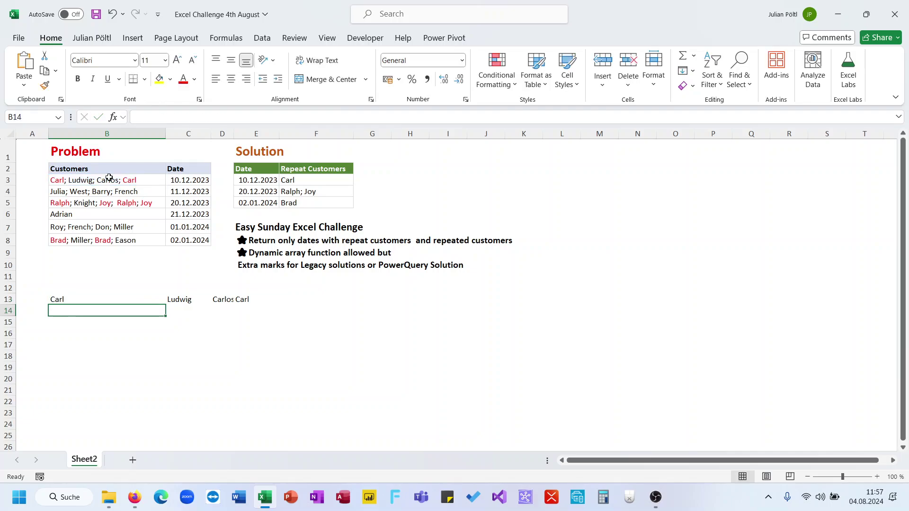
Step: Start a formula in B14 that maps a LAMBDA over the split names: =MAP(B13#;LAMBDA(
{"action": "type", "text": "=map"}
{"action": "key", "text": "Tab"}
{"action": "key", "text": "Up"}
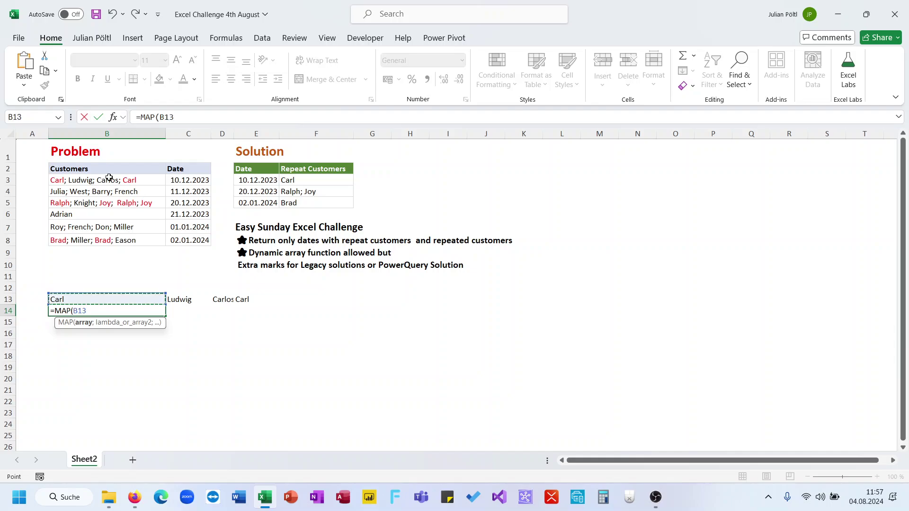
{"action": "type", "text": "#;la"}
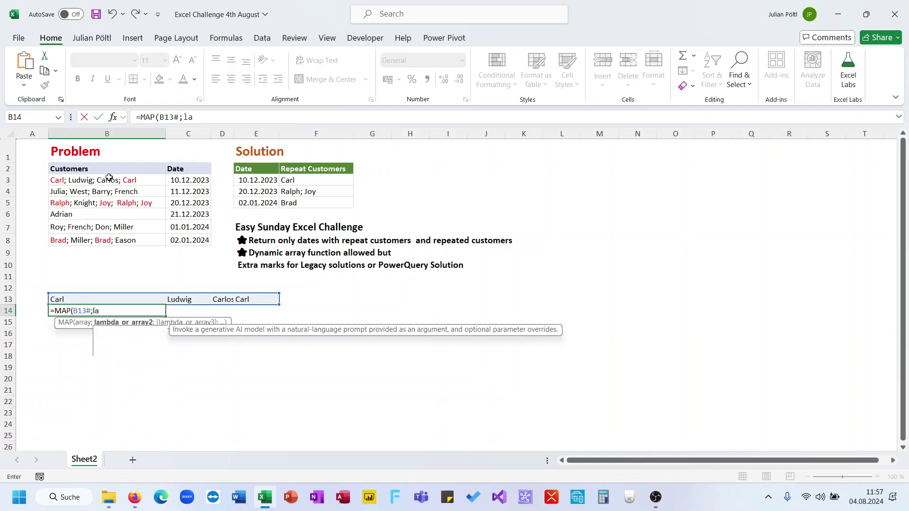
{"action": "key", "text": "Down"}
{"action": "key", "text": "Tab"}
{"action": "key", "text": "Up"}
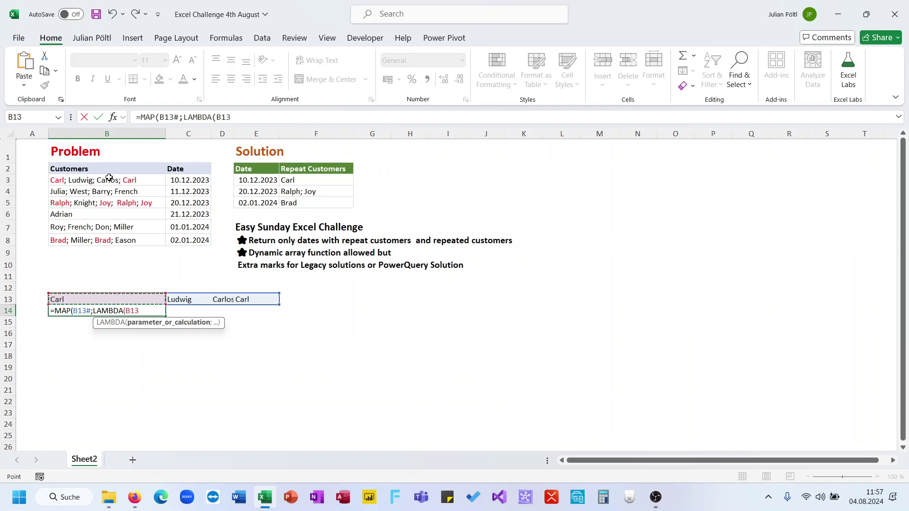
{"action": "key", "text": "BackSpace"}
{"action": "key", "text": "BackSpace"}
{"action": "key", "text": "BackSpace"}
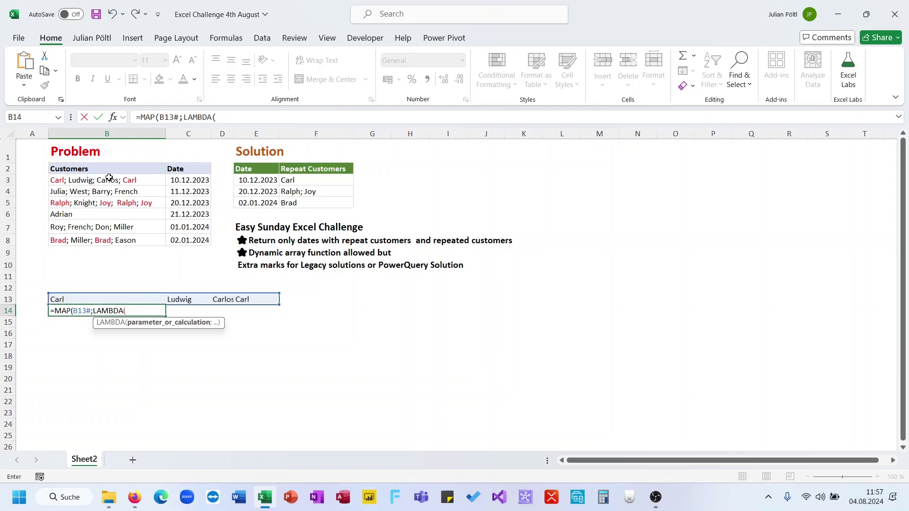
Step: Give the LAMBDA in B14 the parameter A and the calculation FILTER(A;A=A)
{"action": "type", "text": "A;FIl"}
{"action": "key", "text": "Tab"}
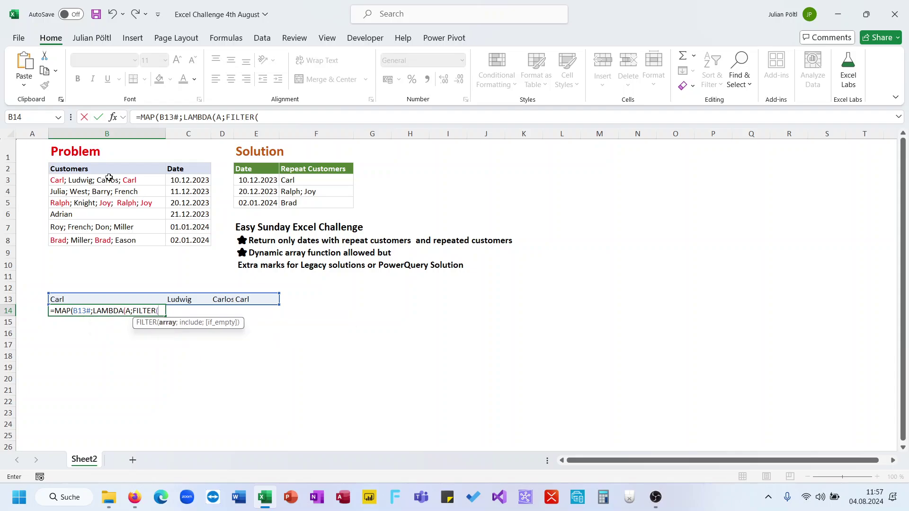
{"action": "type", "text": "A;"}
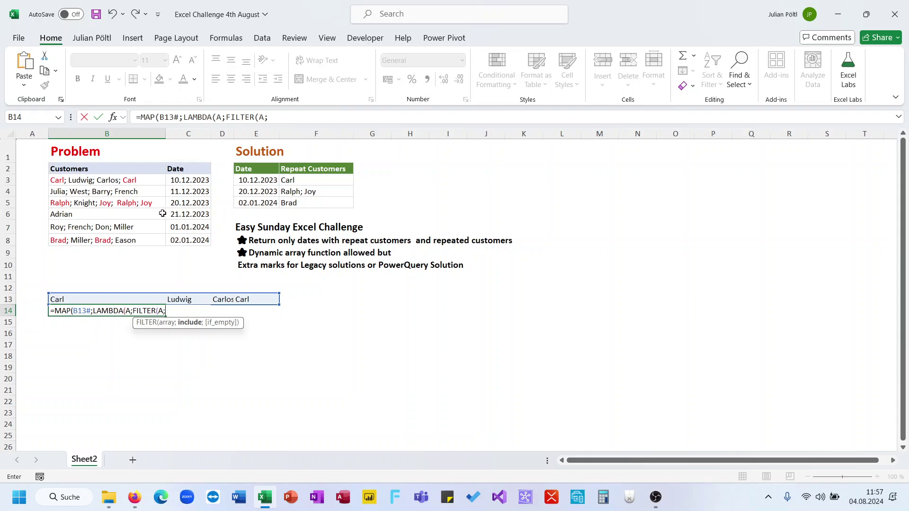
{"action": "type", "text": "A"}
{"action": "key", "text": "Escape"}
{"action": "key", "text": "BackSpace"}
{"action": "type", "text": "A=A))"}
Step: Wrap the FILTER in COLUMNS and complete B14 as =MAP(B13#;LAMBDA(A;COLUMNS(FILTER(A;A=A))))
{"action": "left_click", "coordinate": [135, 311]}
{"action": "type", "text": "co"}
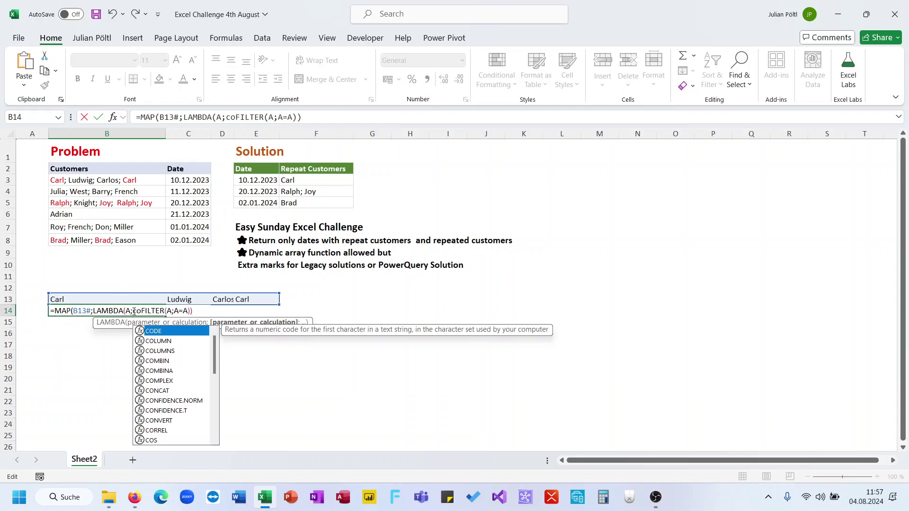
{"action": "key", "text": "Down"}
{"action": "key", "text": "Down"}
{"action": "key", "text": "Tab"}
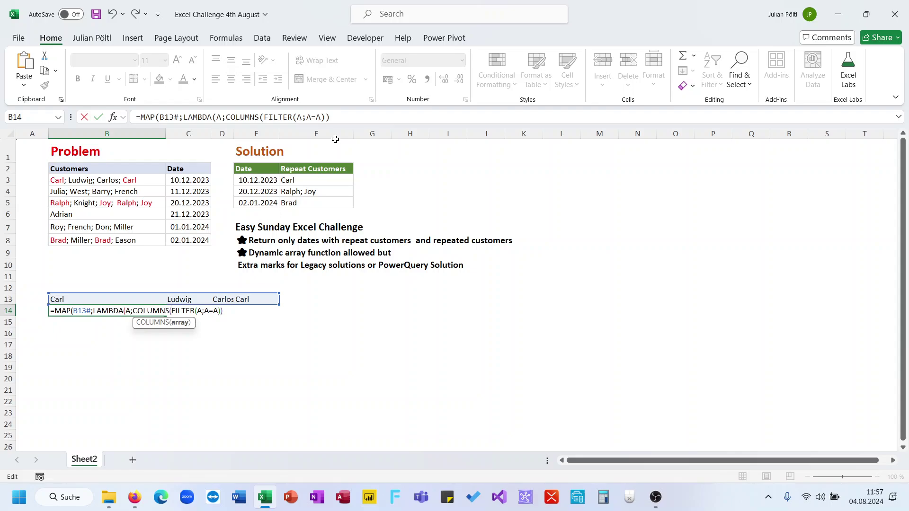
{"action": "key", "text": "End"}
{"action": "type", "text": ")"}
{"action": "key", "text": "Return"}
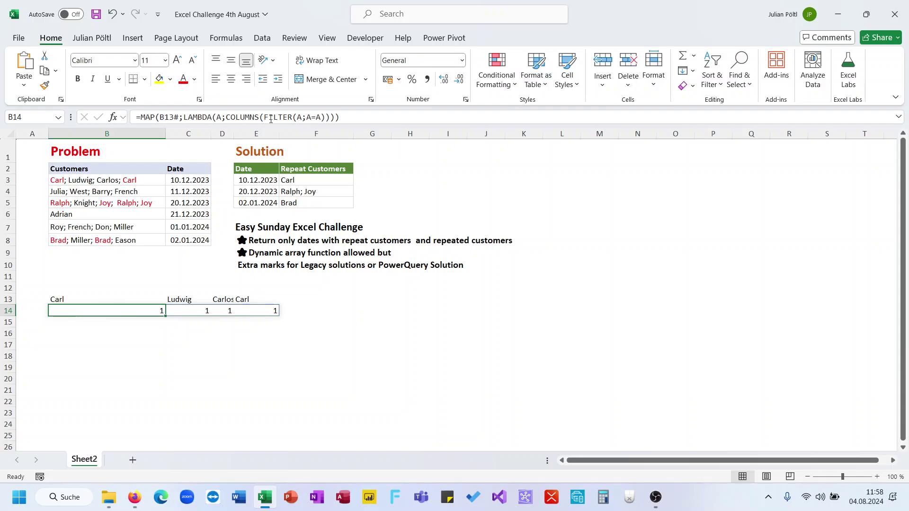
Step: Inspect the FILTER arguments in B14's formula and the last split name in E13
{"action": "left_click", "coordinate": [318, 117]}
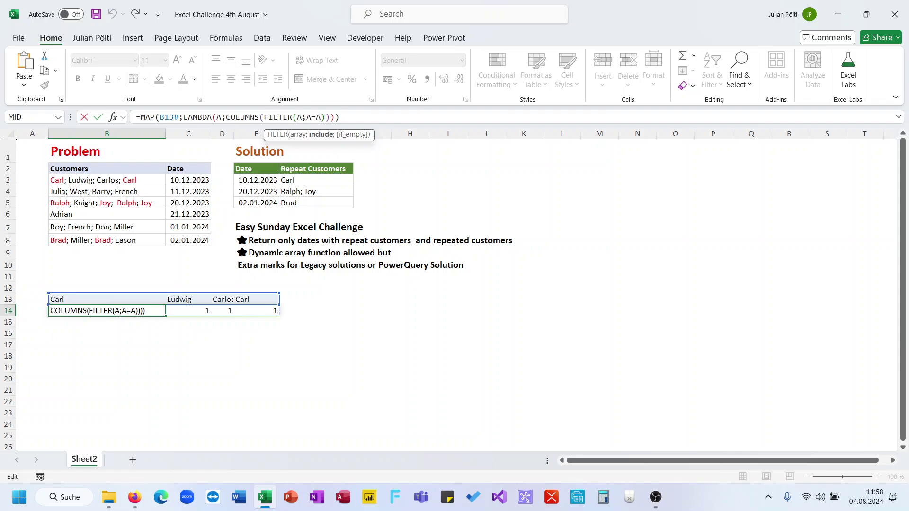
{"action": "left_click", "coordinate": [304, 118]}
{"action": "left_click", "coordinate": [311, 117]}
{"action": "key", "text": "Escape"}
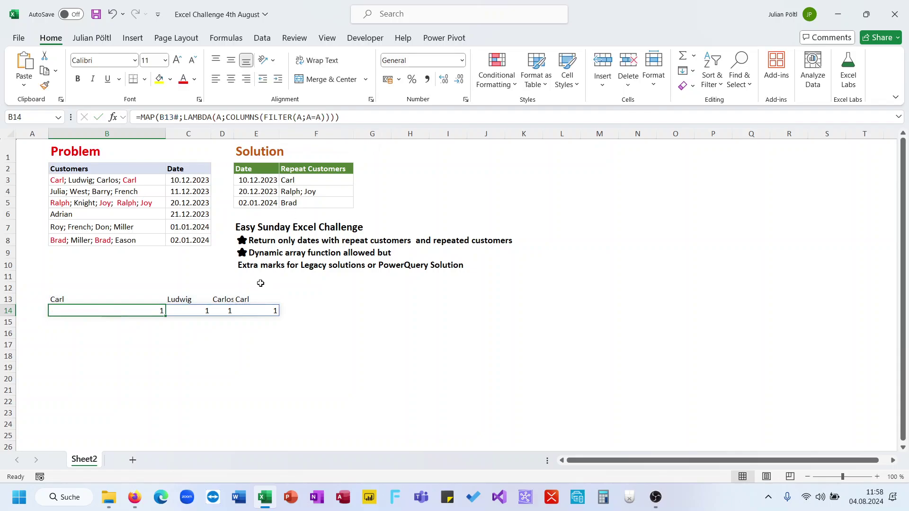
{"action": "left_click", "coordinate": [251, 297]}
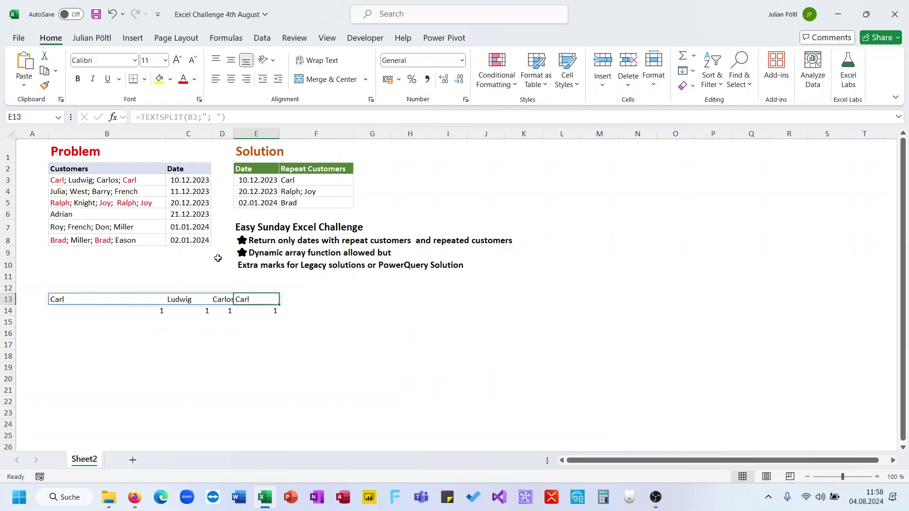
Step: Copy the split names in B13:E13 and paste them as values into row 15, starting at B15
{"action": "left_click", "coordinate": [92, 297]}
{"action": "key", "text": "ctrl+shift+Right"}
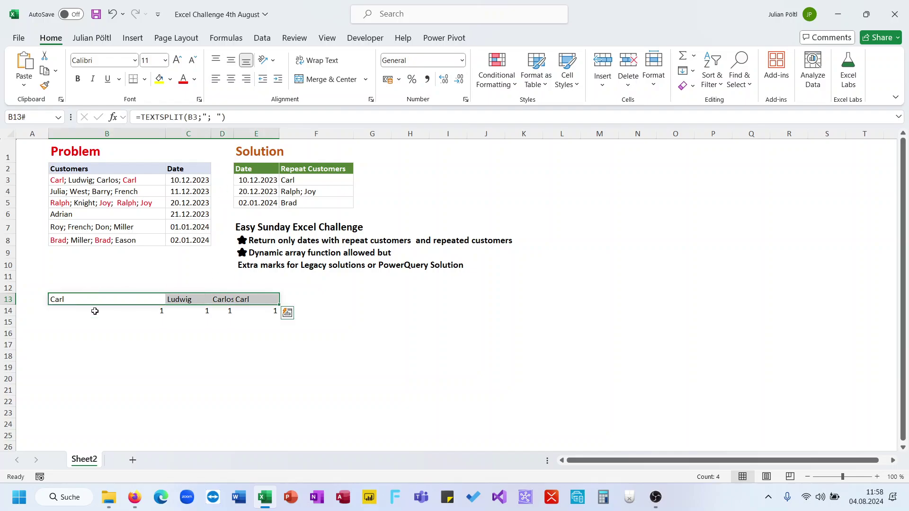
{"action": "key", "text": "ctrl+v"}
{"action": "key", "text": "Escape"}
{"action": "key", "text": "ctrl+c"}
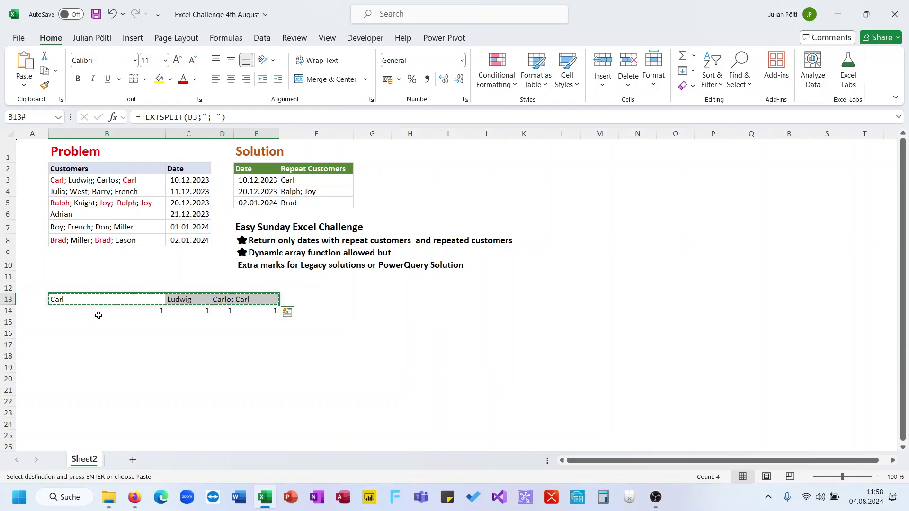
{"action": "left_click", "coordinate": [98, 315]}
{"action": "left_click", "coordinate": [103, 328]}
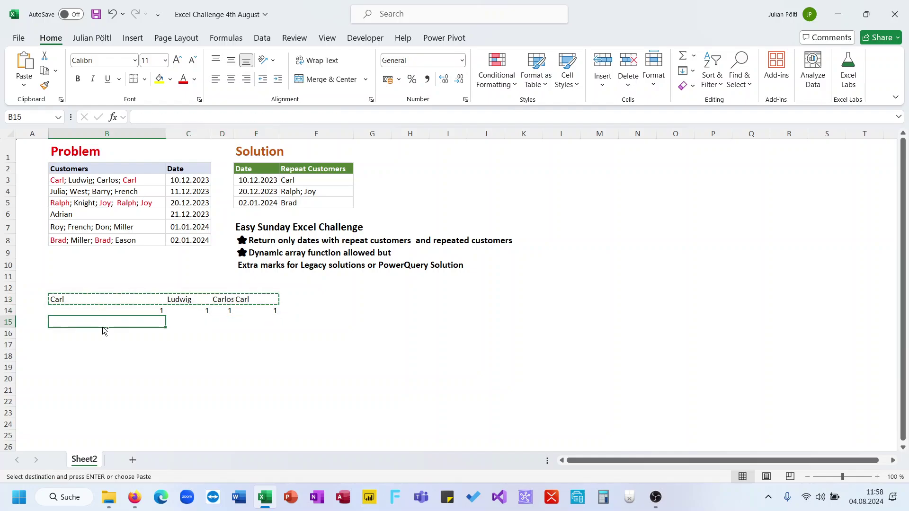
{"action": "key", "text": "ctrl+v"}
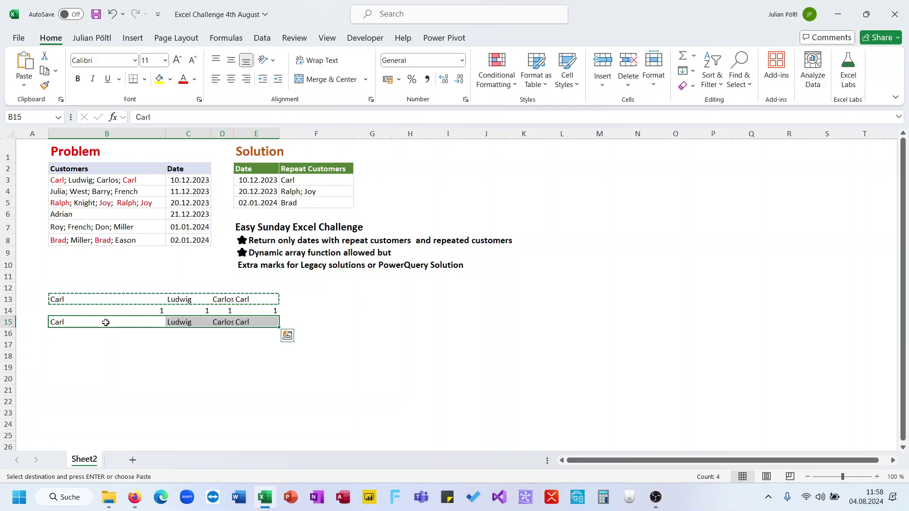
Step: Check the pasted names in row 15 for differences, and clear B15:E15
{"action": "left_click", "coordinate": [102, 326]}
{"action": "left_click", "coordinate": [188, 118]}
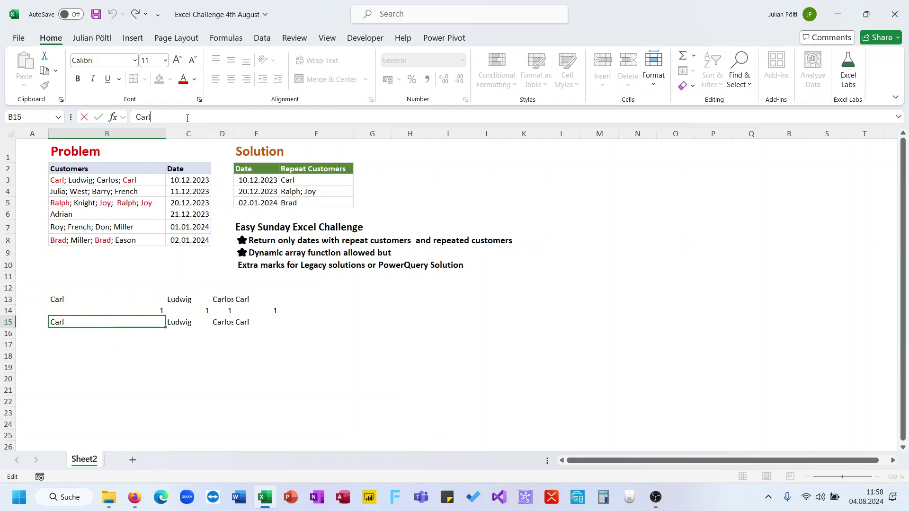
{"action": "key", "text": "Tab"}
{"action": "key", "text": "Tab"}
{"action": "key", "text": "Tab"}
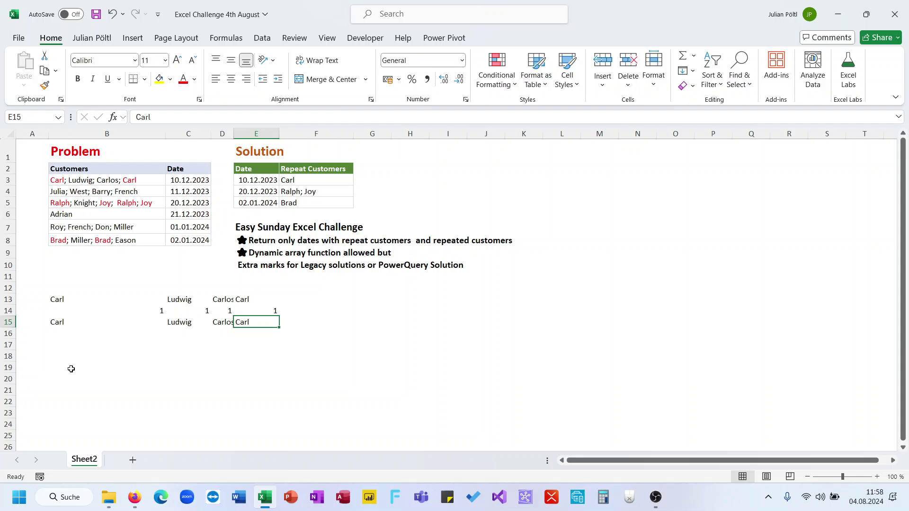
{"action": "left_click_drag", "start_coordinate": [95, 322], "coordinate": [245, 328]}
{"action": "key", "text": "Delete"}
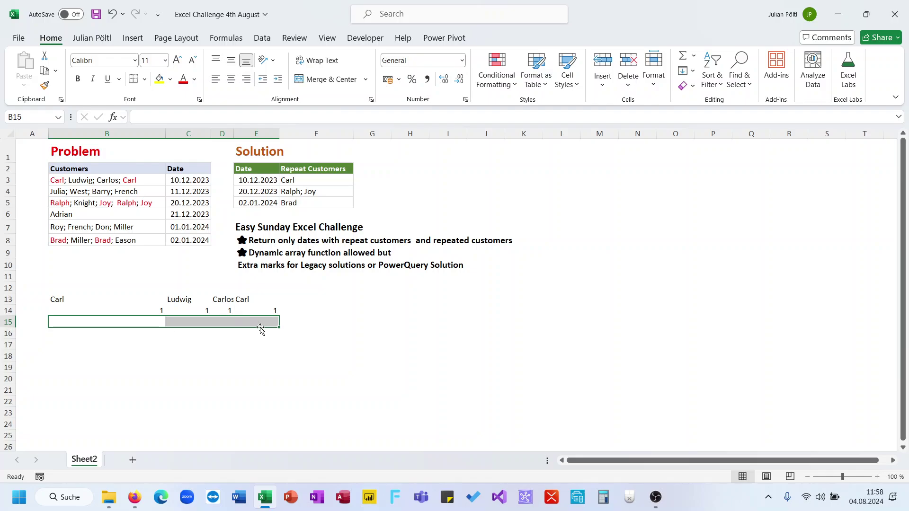
{"action": "left_click", "coordinate": [303, 335]}
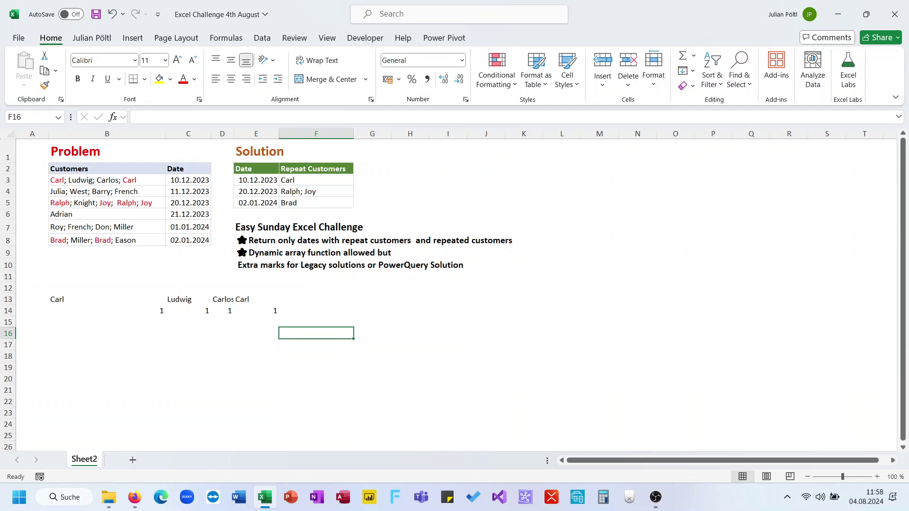
Step: Review the MAP formula in B14 without changing it
{"action": "left_click", "coordinate": [147, 323]}
{"action": "left_click", "coordinate": [154, 311]}
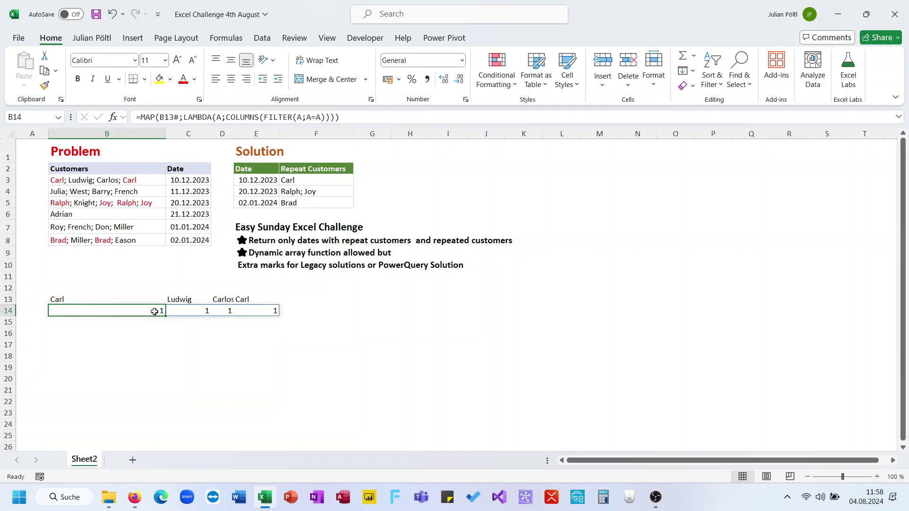
{"action": "left_click", "coordinate": [347, 120]}
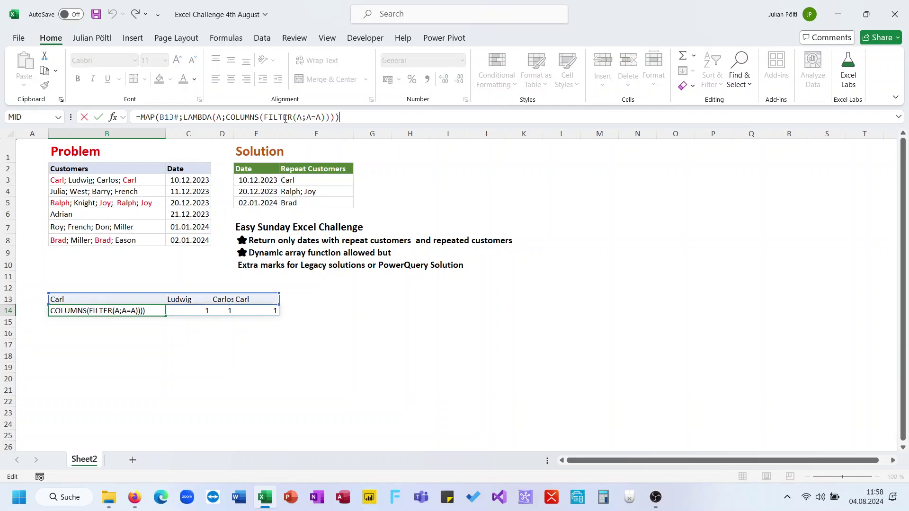
{"action": "key", "text": "Escape"}
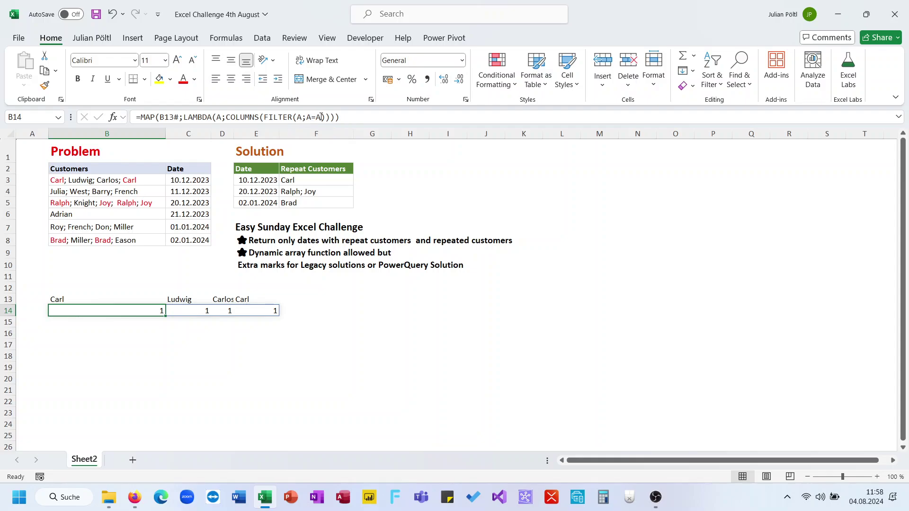
Step: Draft a FILTER formula in B15 that filters B13# by the condition B13=B13
{"action": "left_click", "coordinate": [156, 322]}
{"action": "type", "text": "=fil"}
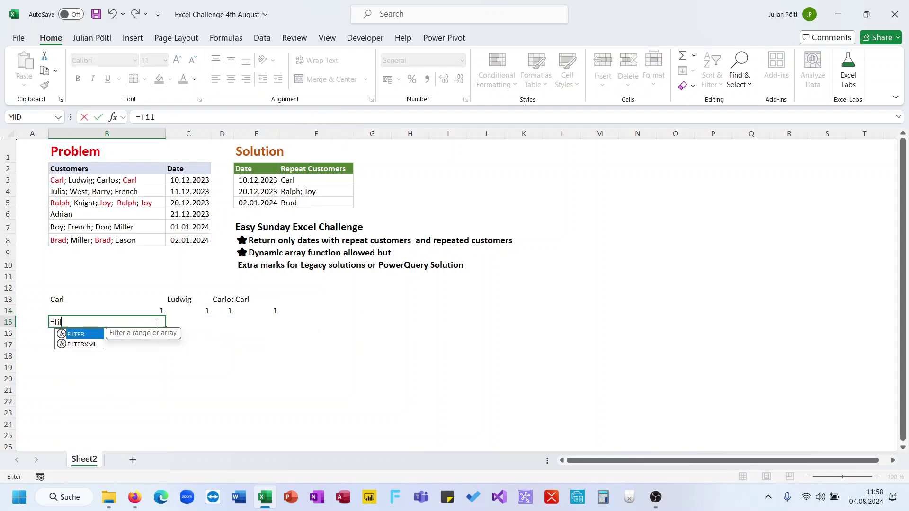
{"action": "key", "text": "Tab"}
{"action": "key", "text": "Up"}
{"action": "key", "text": "Up"}
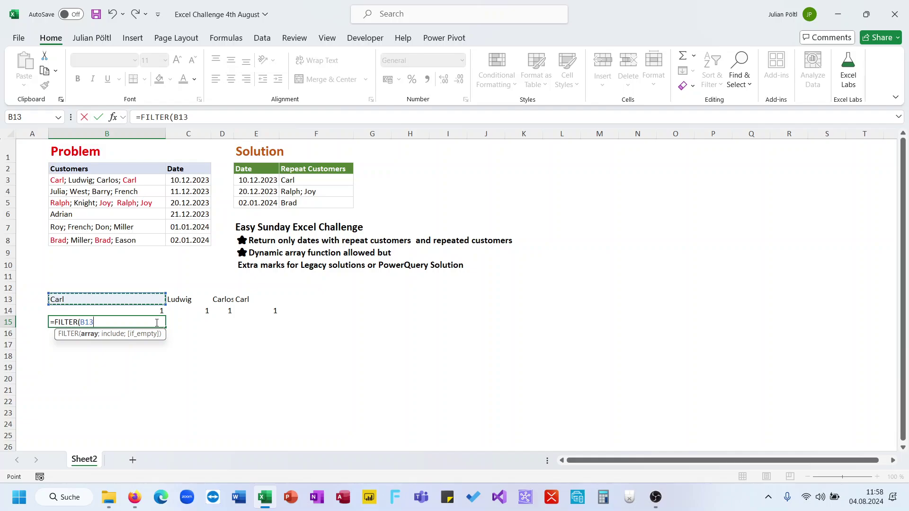
{"action": "type", "text": "#;"}
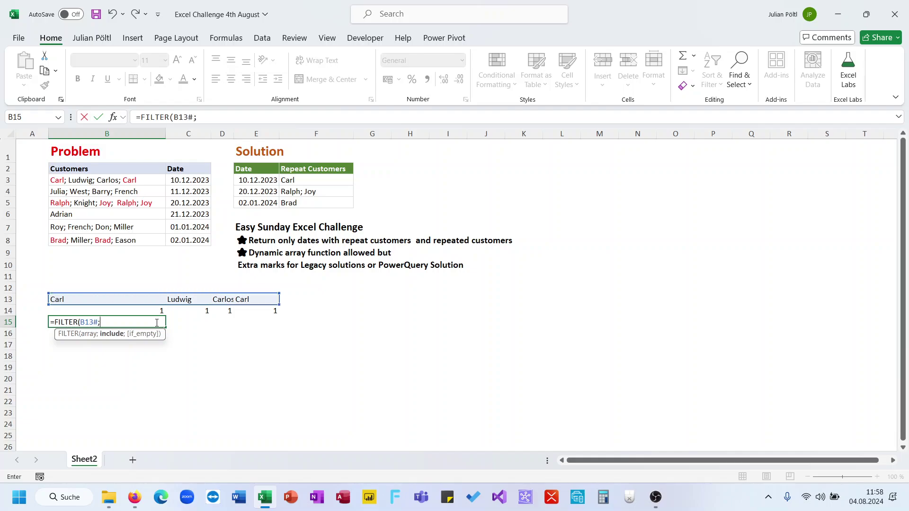
{"action": "key", "text": "Up"}
{"action": "key", "text": "Up"}
{"action": "type", "text": "="}
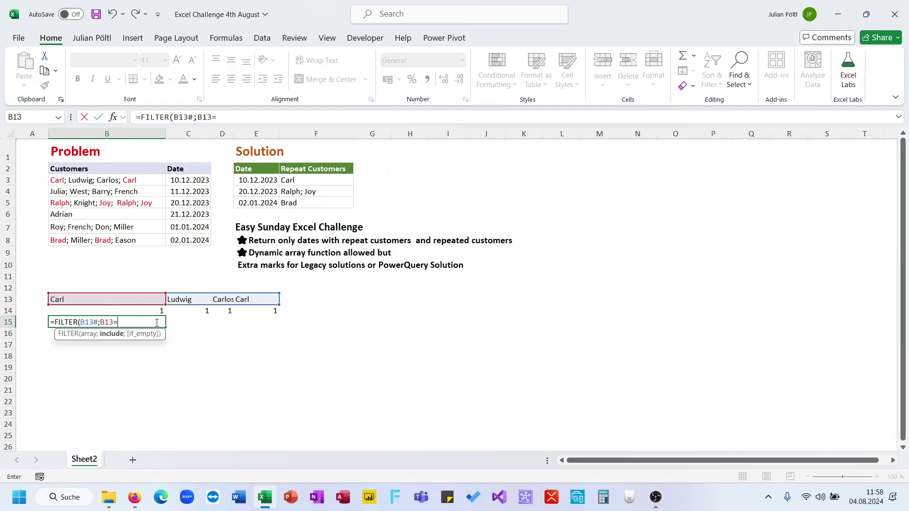
{"action": "key", "text": "Up"}
{"action": "key", "text": "Up"}
{"action": "type", "text": ")"}
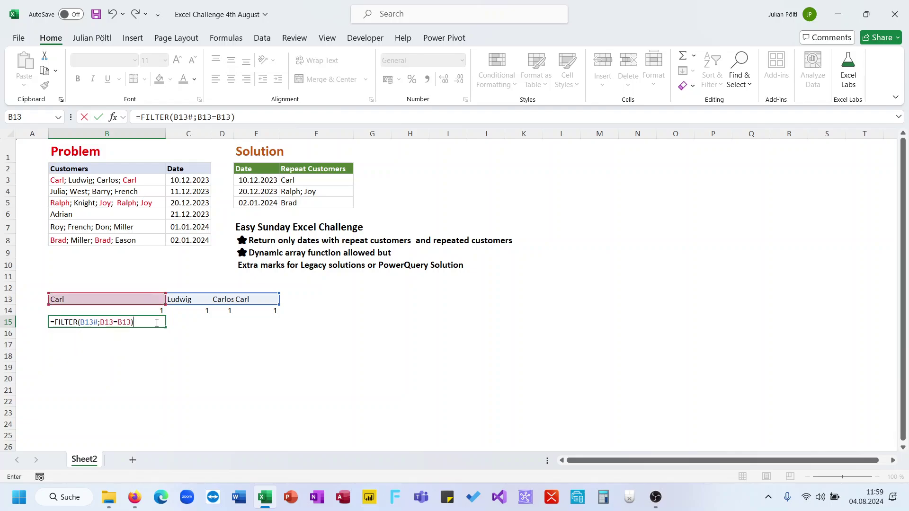
Step: Correct the draft in B15 to =FILTER(B13#;B13#=B13), enter it as a test, and clear the cell
{"action": "key", "text": "BackSpace"}
{"action": "key", "text": "BackSpace"}
{"action": "key", "text": "BackSpace"}
{"action": "key", "text": "BackSpace"}
{"action": "key", "text": "BackSpace"}
{"action": "type", "text": "#"}
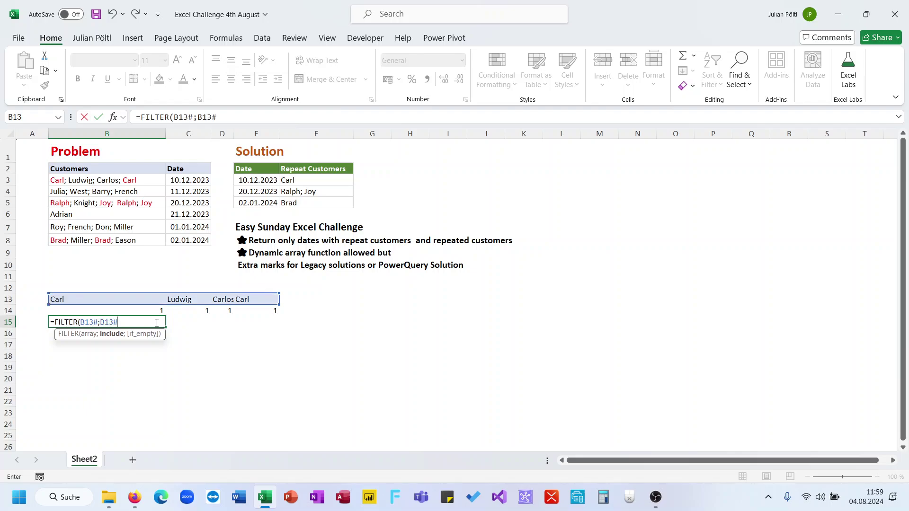
{"action": "type", "text": "="}
{"action": "key", "text": "Up"}
{"action": "key", "text": "Up"}
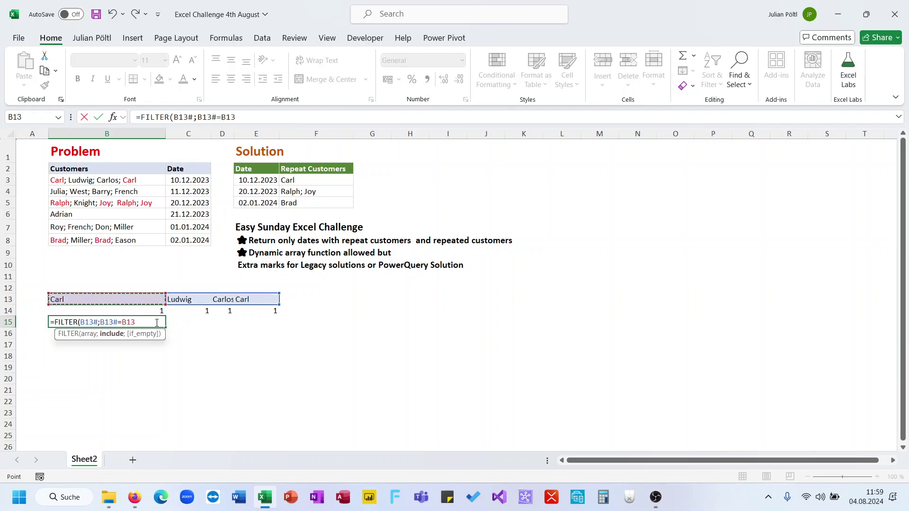
{"action": "type", "text": ")"}
{"action": "key", "text": "Return"}
{"action": "left_click", "coordinate": [156, 323]}
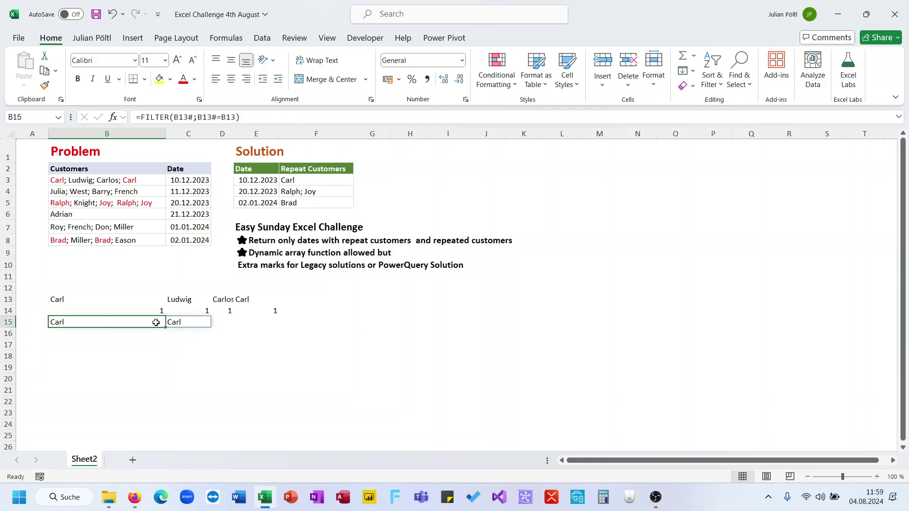
{"action": "key", "text": "Delete"}
Step: Wrap the array argument of B14's MAP formula in UNIQUE, making it UNIQUE(B13#)
{"action": "key", "text": "Up"}
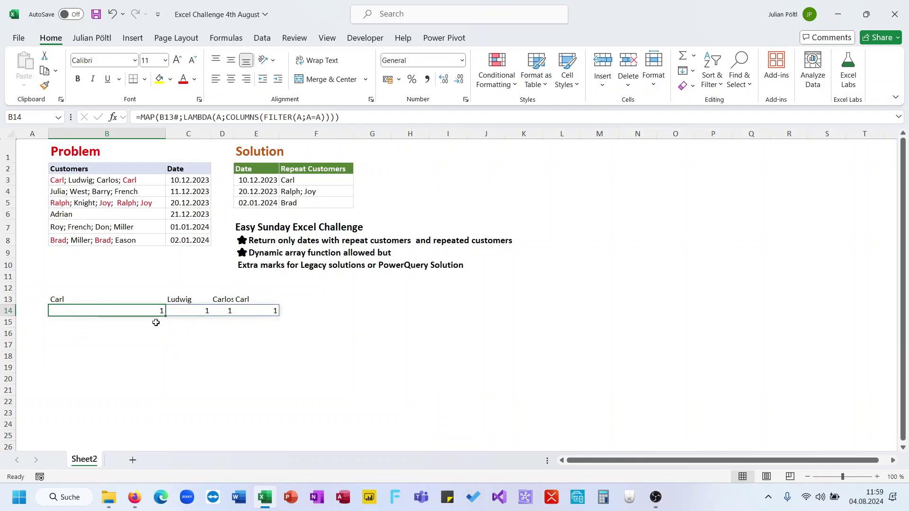
{"action": "left_click", "coordinate": [219, 120]}
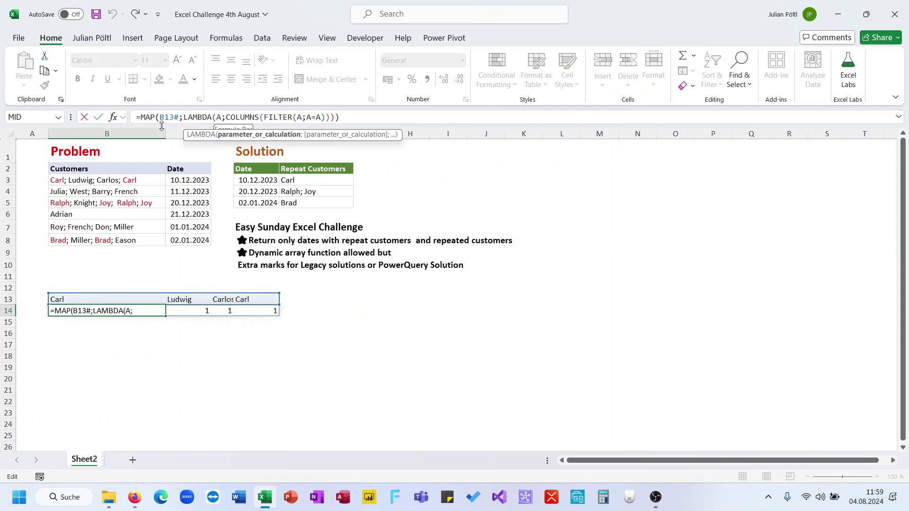
{"action": "left_click", "coordinate": [159, 119]}
{"action": "type", "text": "uni"}
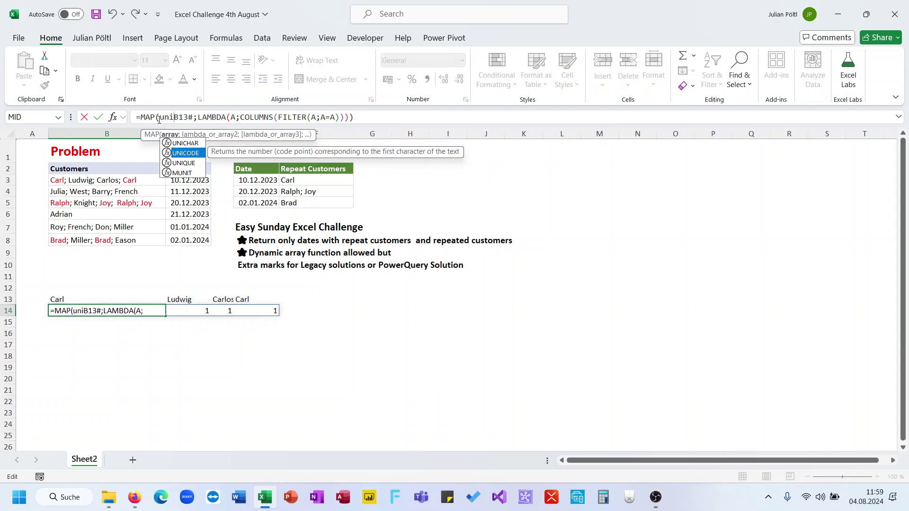
{"action": "key", "text": "Down"}
{"action": "key", "text": "Down"}
{"action": "key", "text": "Tab"}
{"action": "type", "text": "B13#"}
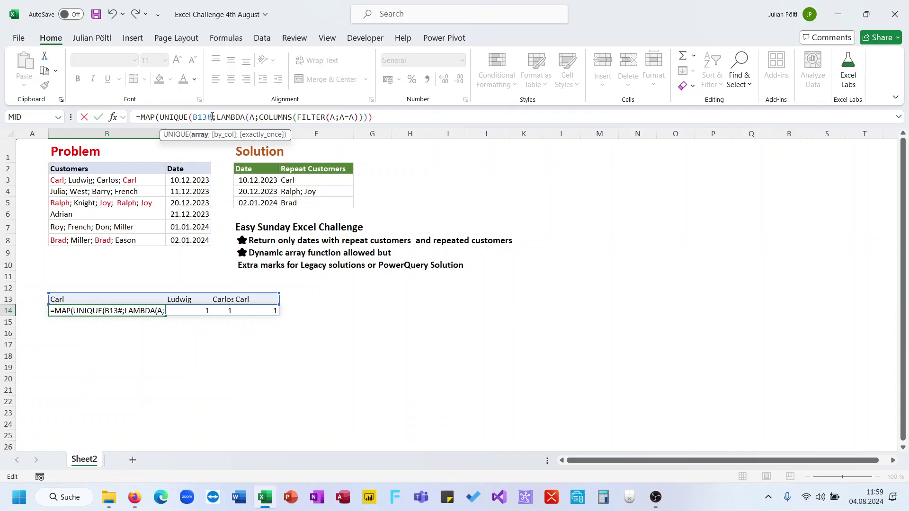
{"action": "type", "text": ")"}
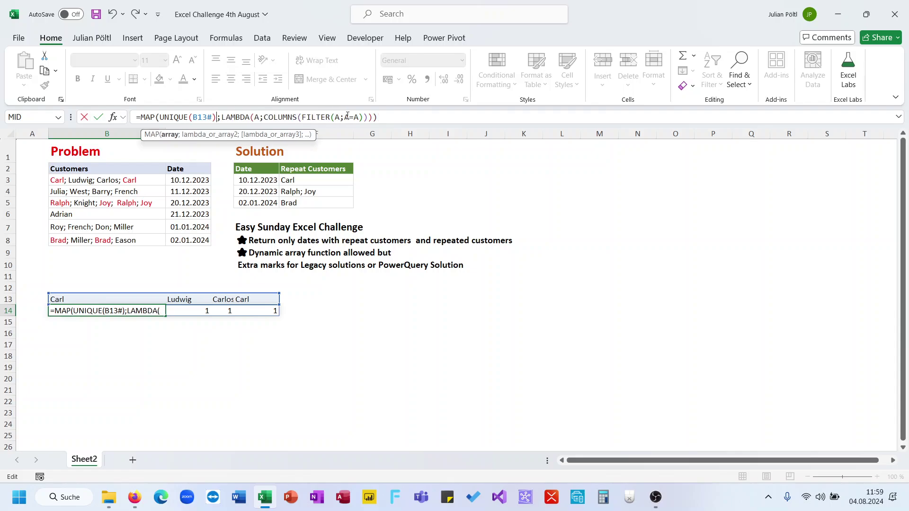
Step: Change the FILTER part of B14's MAP formula to FILTER(B13#;B13#=A) and confirm the formula
{"action": "left_click", "coordinate": [341, 118]}
{"action": "key", "text": "BackSpace"}
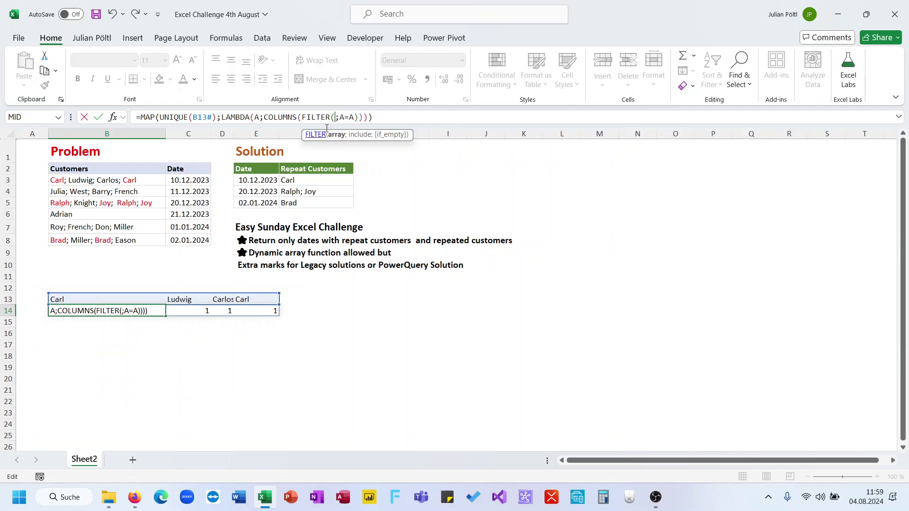
{"action": "left_click", "coordinate": [148, 299]}
{"action": "type", "text": "#"}
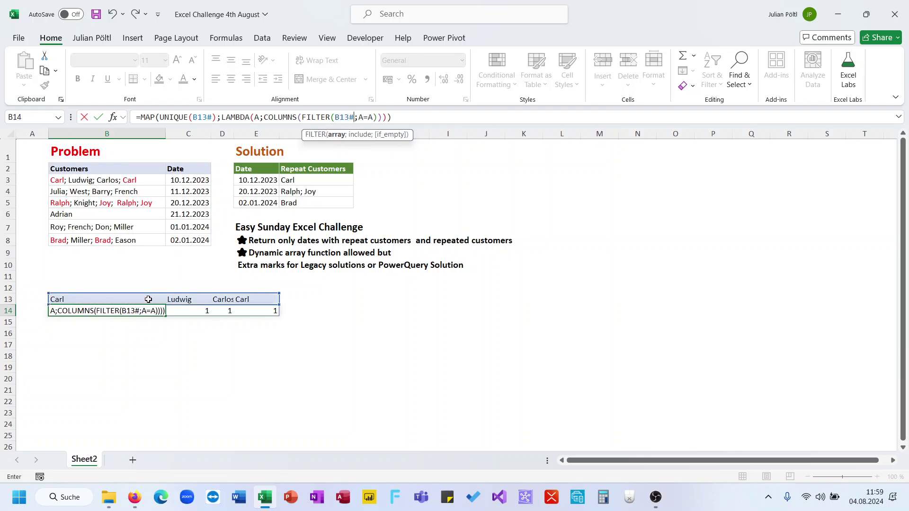
{"action": "double_click", "coordinate": [345, 117]}
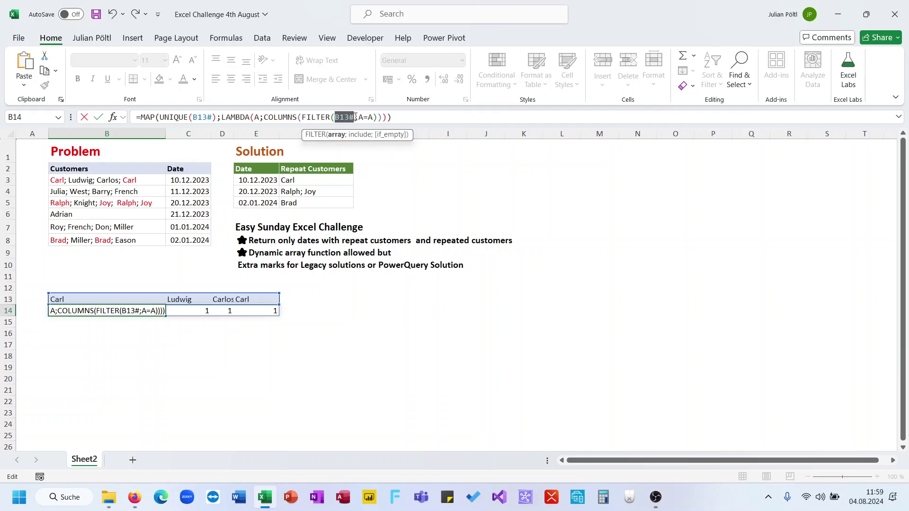
{"action": "left_click", "coordinate": [359, 118]}
{"action": "key", "text": "Return"}
{"action": "key", "text": "Up"}
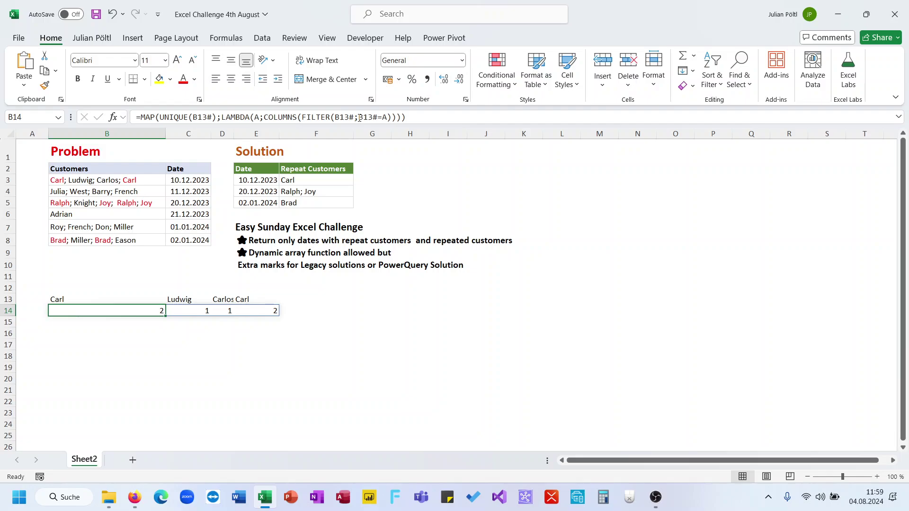
Step: Remove the UNIQUE wrapper from B14's formula so MAP uses B13# directly
{"action": "double_click", "coordinate": [161, 117]}
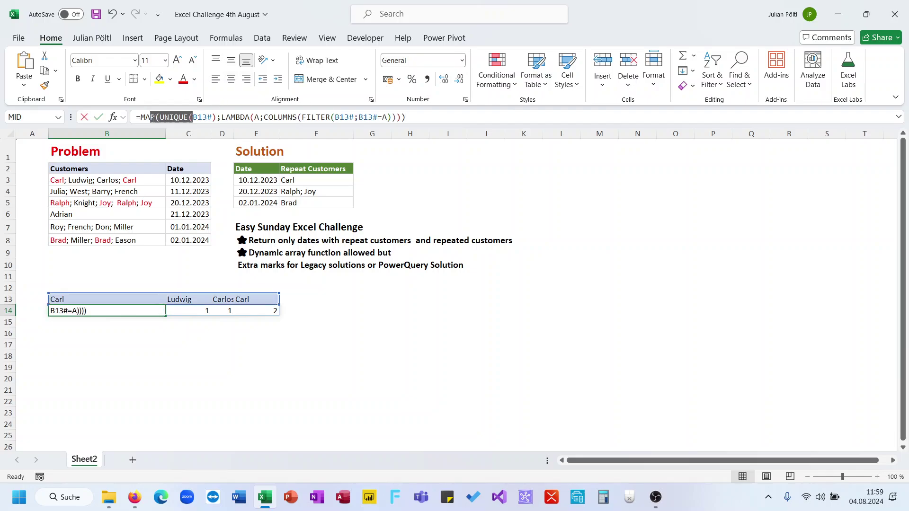
{"action": "key", "text": "BackSpace"}
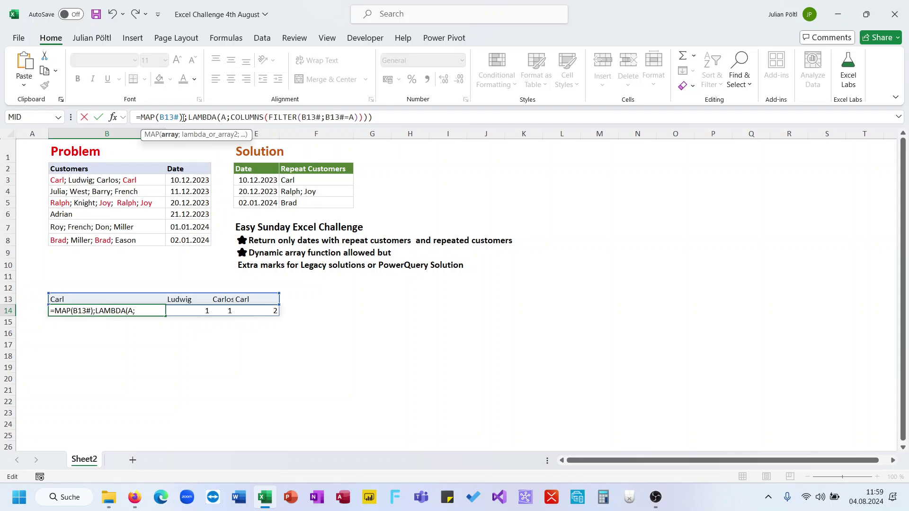
{"action": "key", "text": "BackSpace"}
{"action": "key", "text": "Return"}
{"action": "key", "text": "Up"}
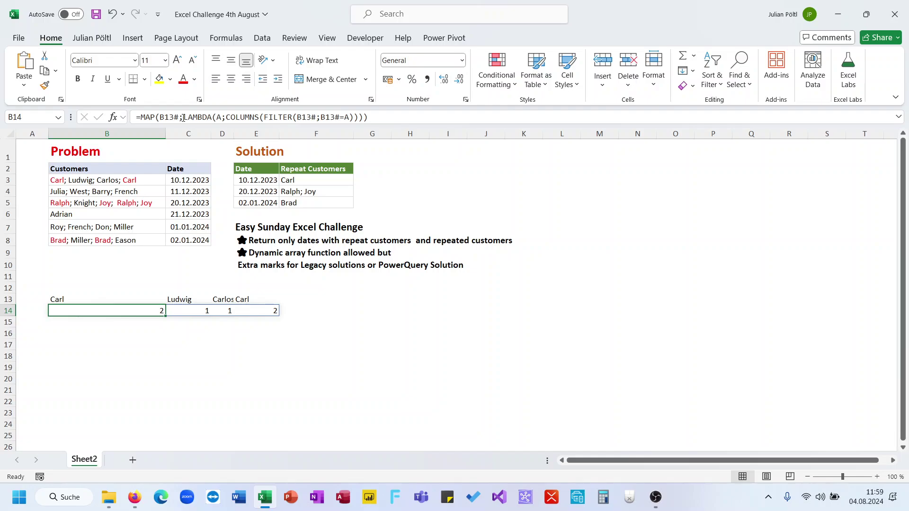
Step: Enter =FILTER(B13#;B14#>1) in B15 to return the names that occur more than once
{"action": "left_click", "coordinate": [128, 320]}
{"action": "type", "text": "=fil"}
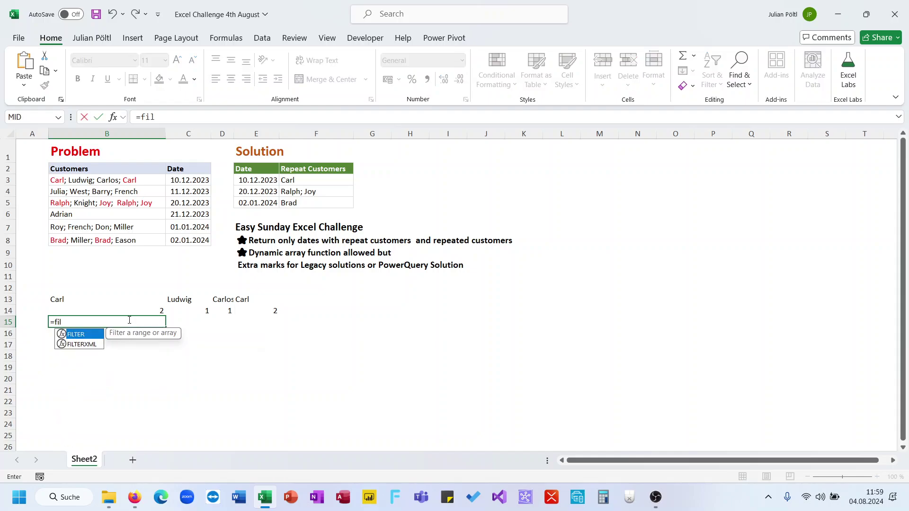
{"action": "key", "text": "Tab"}
{"action": "key", "text": "Up"}
{"action": "key", "text": "Up"}
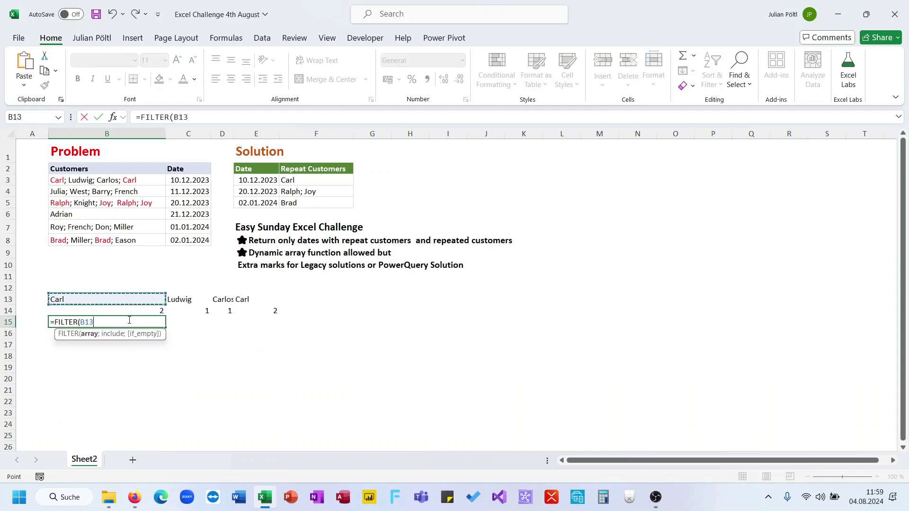
{"action": "key", "text": "ctrl+shift+Right"}
{"action": "type", "text": ";"}
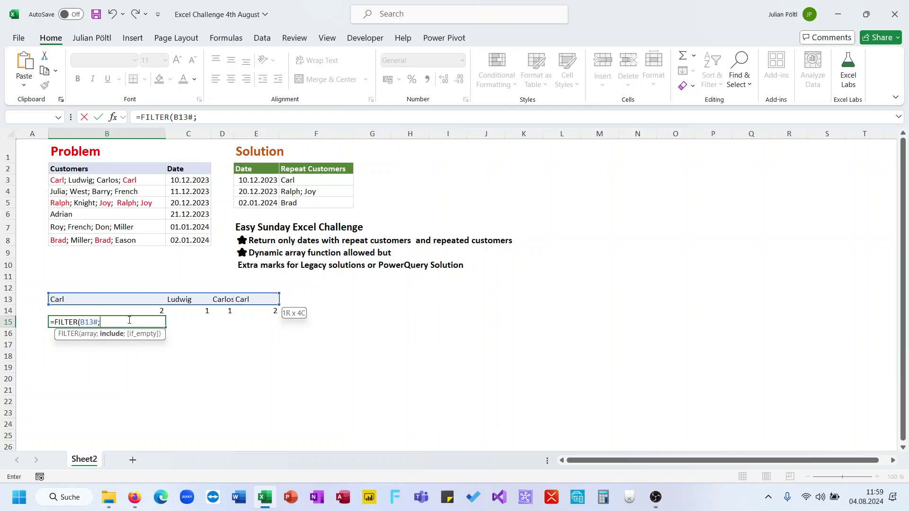
{"action": "left_click", "coordinate": [129, 320]}
{"action": "key", "text": "Up"}
{"action": "key", "text": "ctrl+shift+Right"}
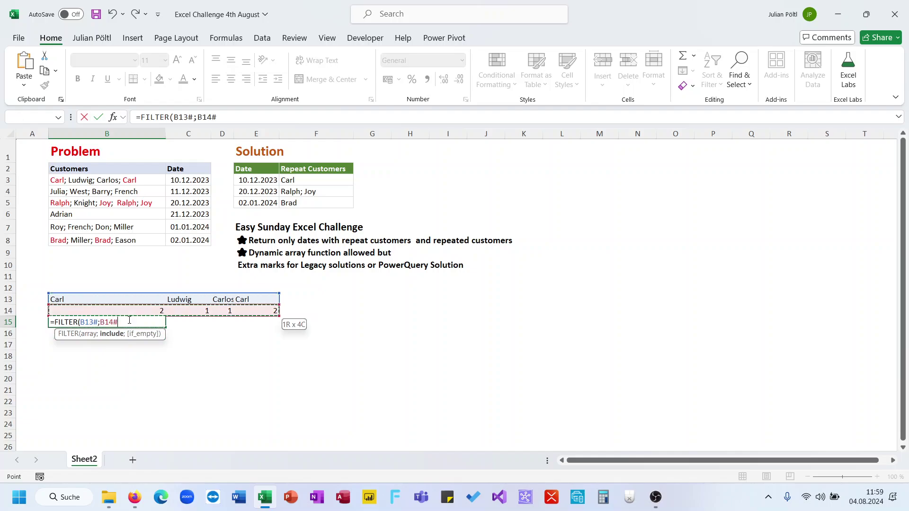
{"action": "type", "text": ">1)"}
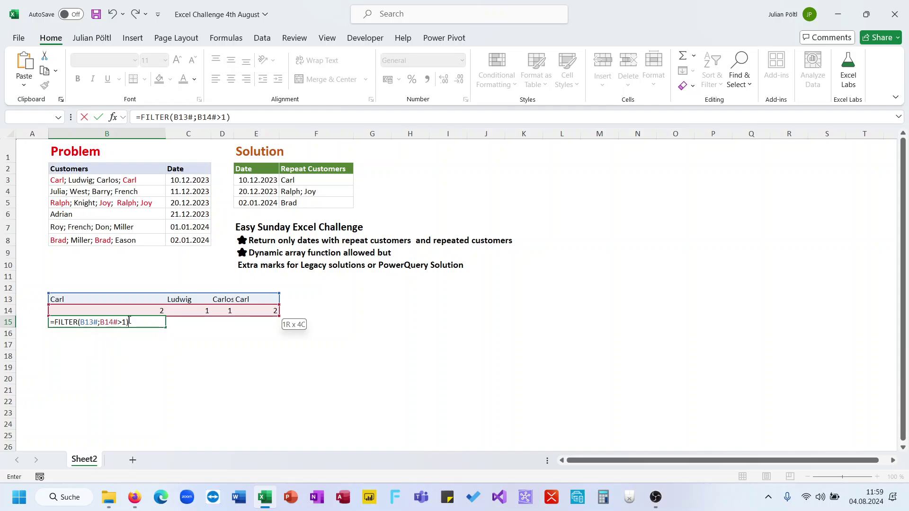
{"action": "key", "text": "ctrl+Return"}
Step: Wrap B15's FILTER formula in UNIQUE with the by_col argument set to 1
{"action": "left_click", "coordinate": [140, 117]}
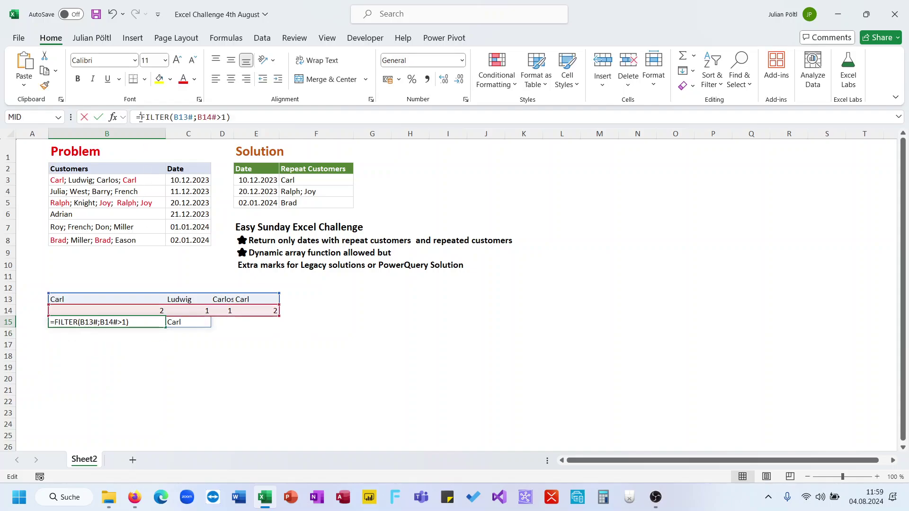
{"action": "type", "text": "uni"}
{"action": "key", "text": "Down"}
{"action": "key", "text": "Down"}
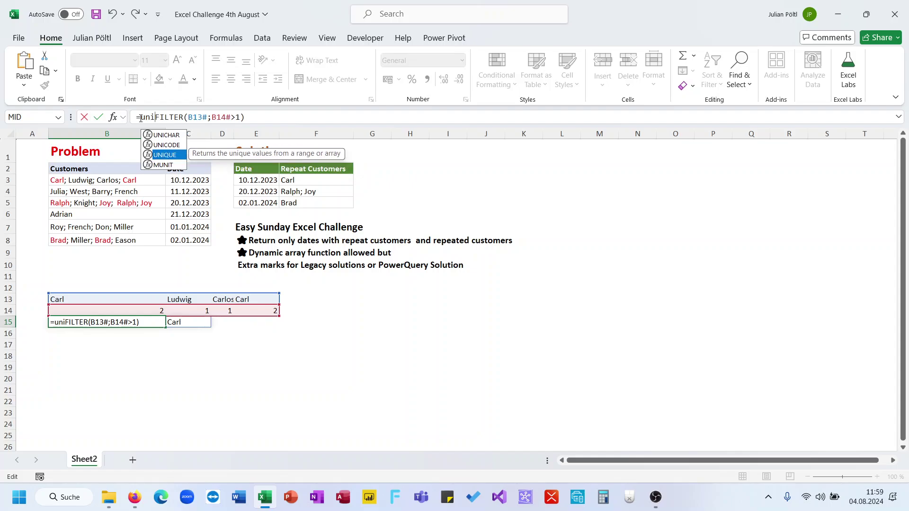
{"action": "key", "text": "Tab"}
{"action": "type", "text": ";1)"}
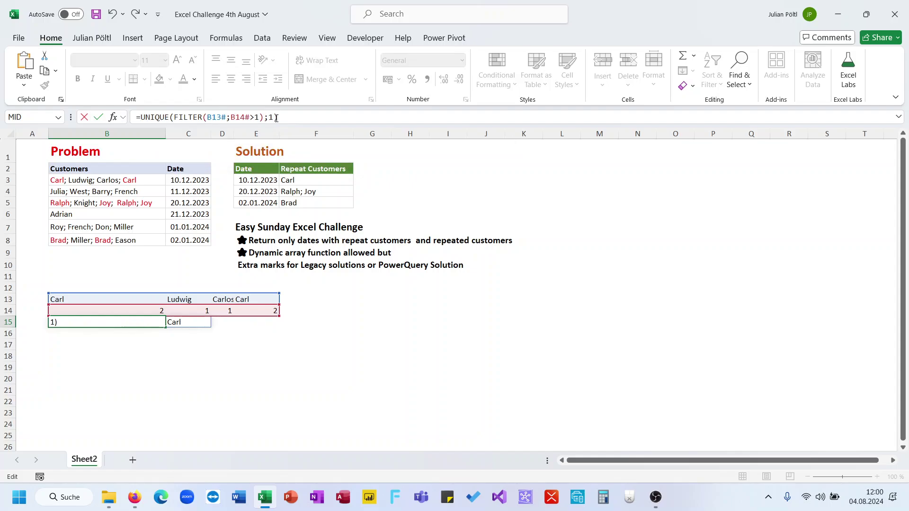
{"action": "key", "text": "Return"}
{"action": "key", "text": "Up"}
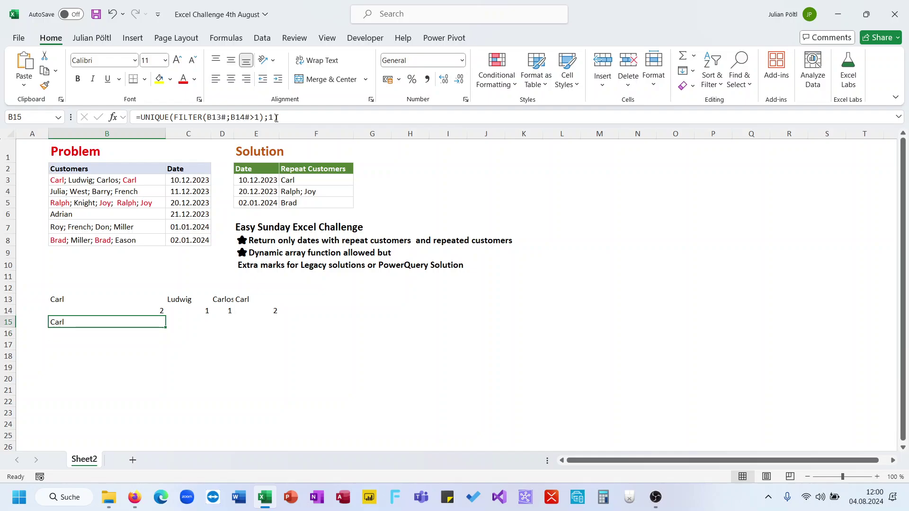
Step: Wrap B15's UNIQUE formula in TEXTJOIN with the delimiter "; " and an empty ignore_empty argument, and confirm it
{"action": "left_click", "coordinate": [142, 117]}
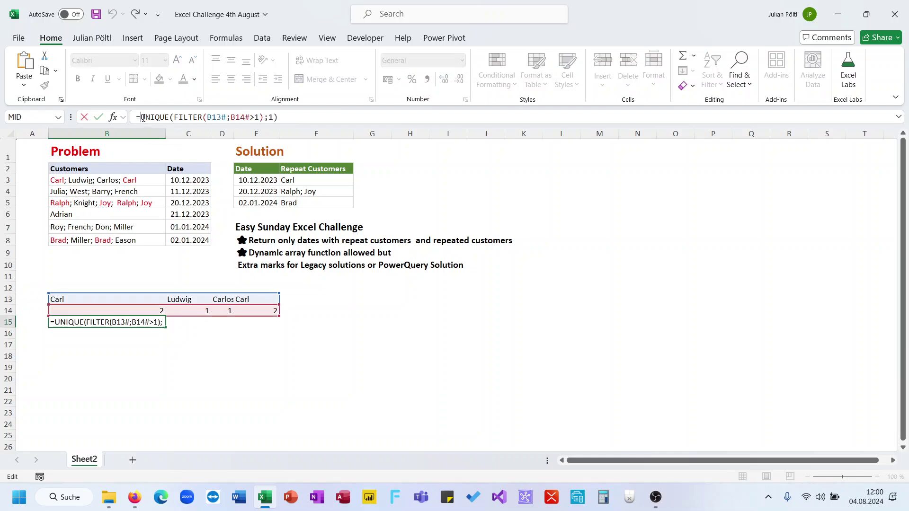
{"action": "type", "text": "textj"}
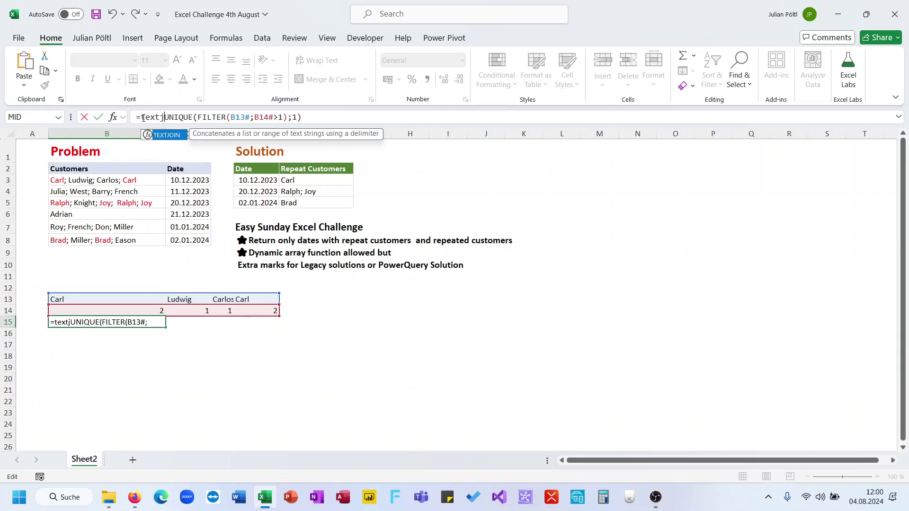
{"action": "key", "text": "Tab"}
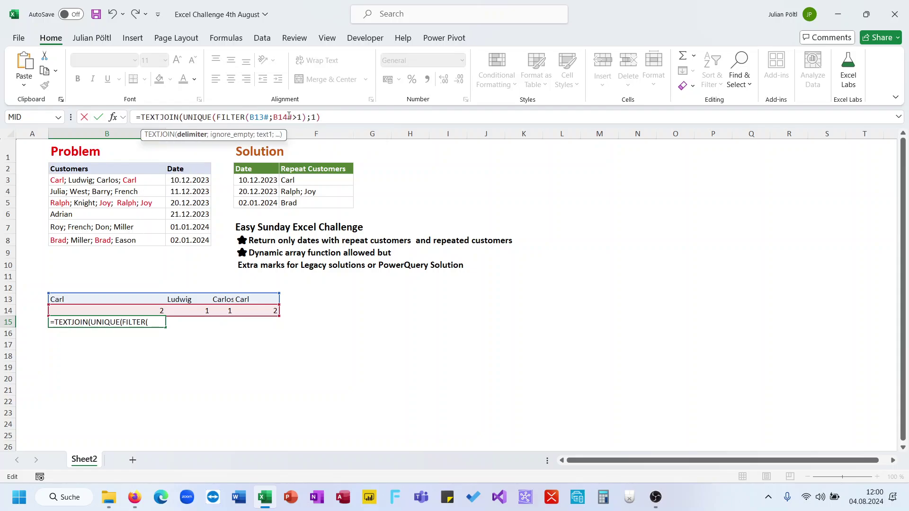
{"action": "type", "text": "\"; "}
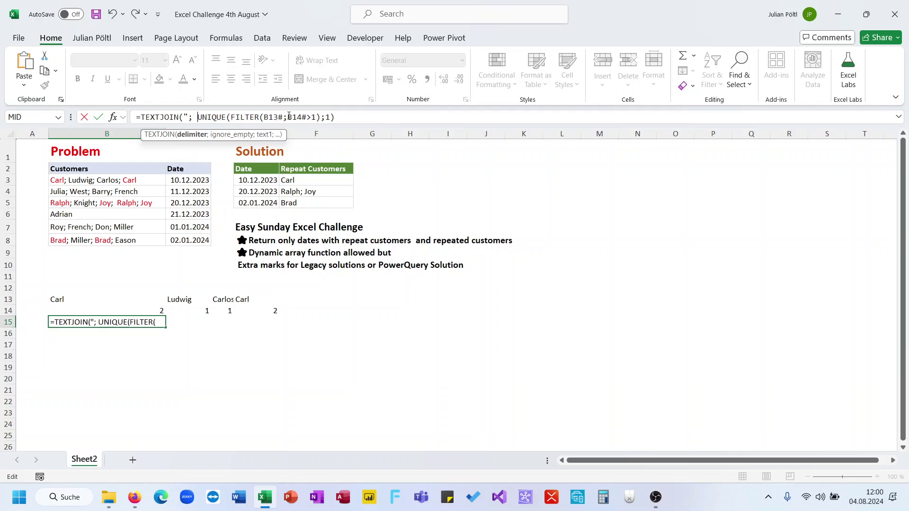
{"action": "type", "text": "\";"}
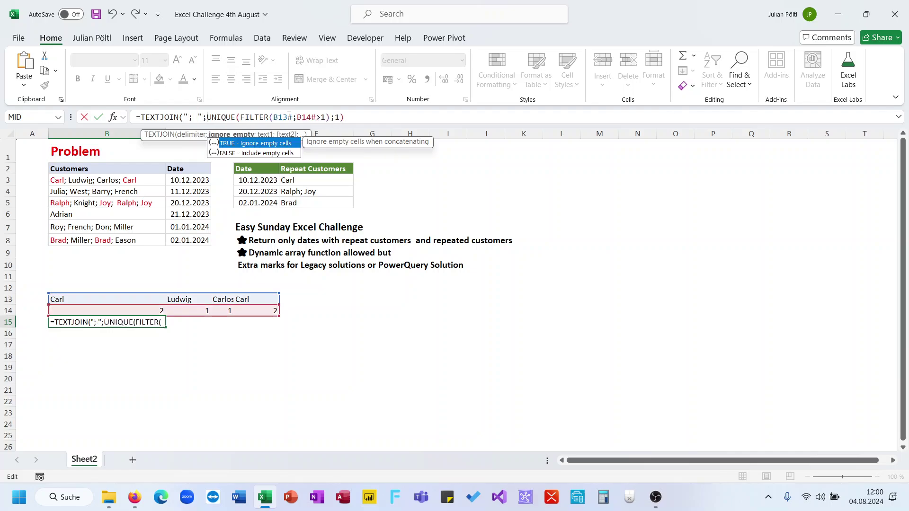
{"action": "type", "text": ";"}
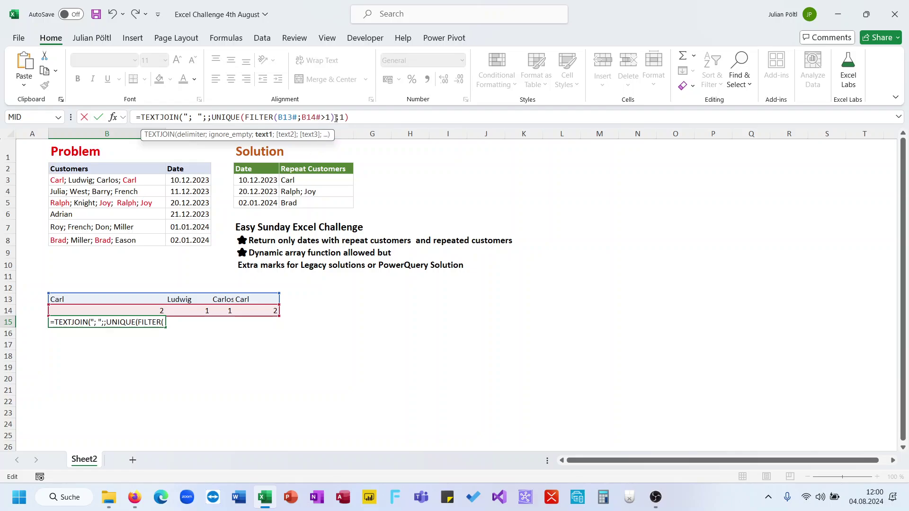
{"action": "type", "text": ")"}
{"action": "key", "text": "Return"}
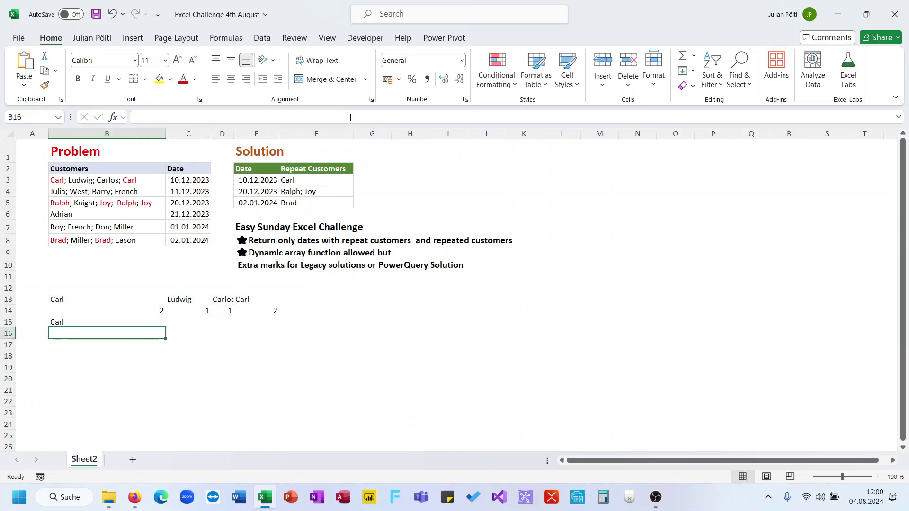
Step: Insert an opening LET( before TEXTSPLIT in B13's formula
{"action": "key", "text": "Up"}
{"action": "key", "text": "Up"}
{"action": "key", "text": "Up"}
{"action": "key", "text": "Down"}
{"action": "key", "text": "Down"}
{"action": "key", "text": "Up"}
{"action": "key", "text": "Up"}
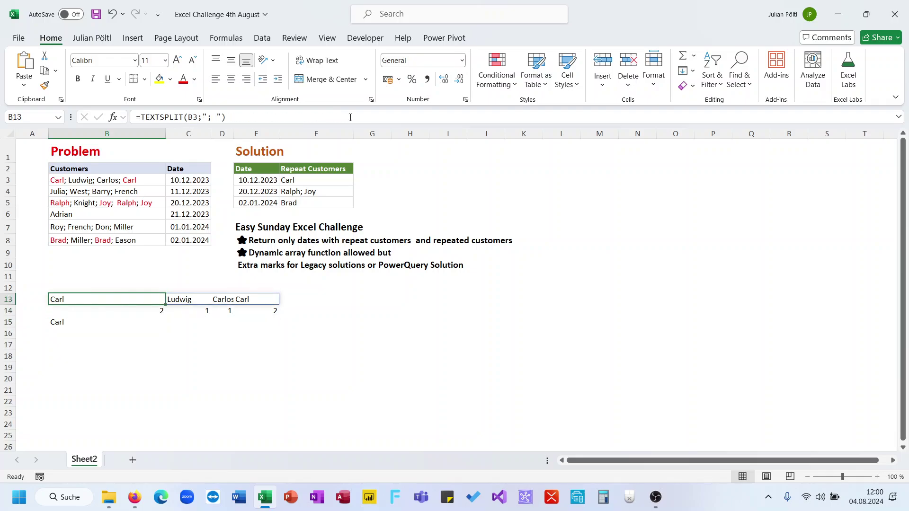
{"action": "left_click", "coordinate": [350, 118]}
{"action": "key", "text": "Escape"}
{"action": "left_click", "coordinate": [141, 117]}
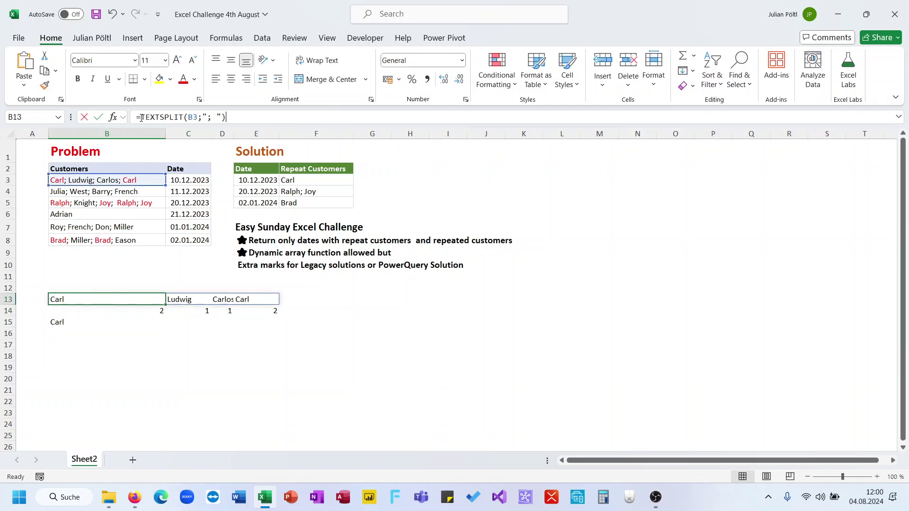
{"action": "type", "text": "=let("}
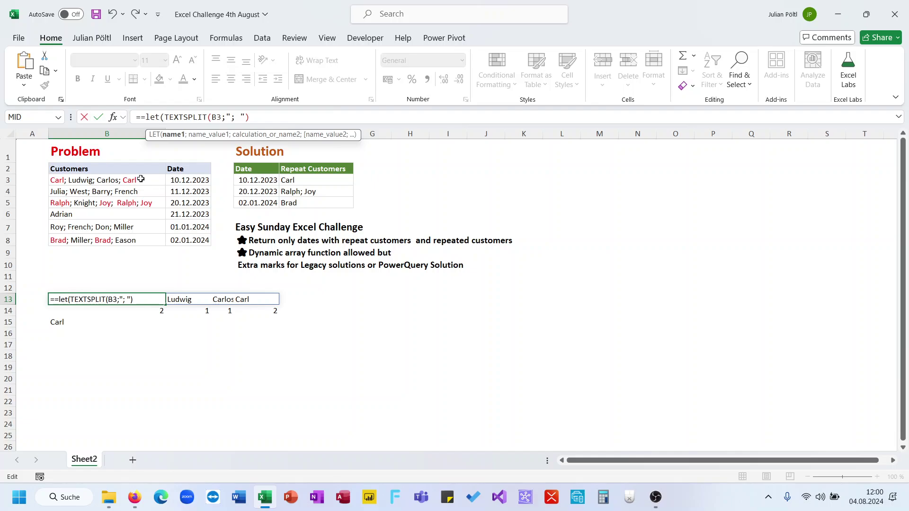
{"action": "left_click_drag", "start_coordinate": [140, 180], "coordinate": [134, 227]}
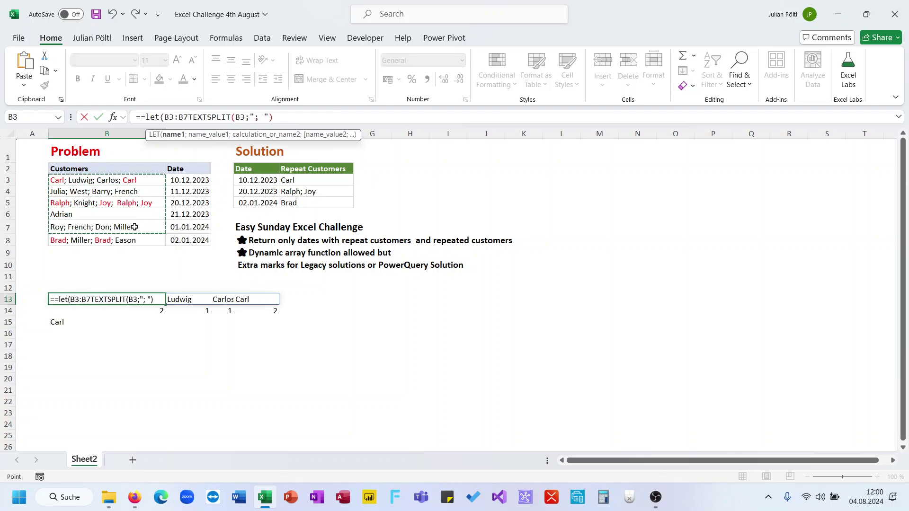
{"action": "key", "text": "BackSpace"}
{"action": "key", "text": "BackSpace"}
{"action": "key", "text": "BackSpace"}
{"action": "key", "text": "BackSpace"}
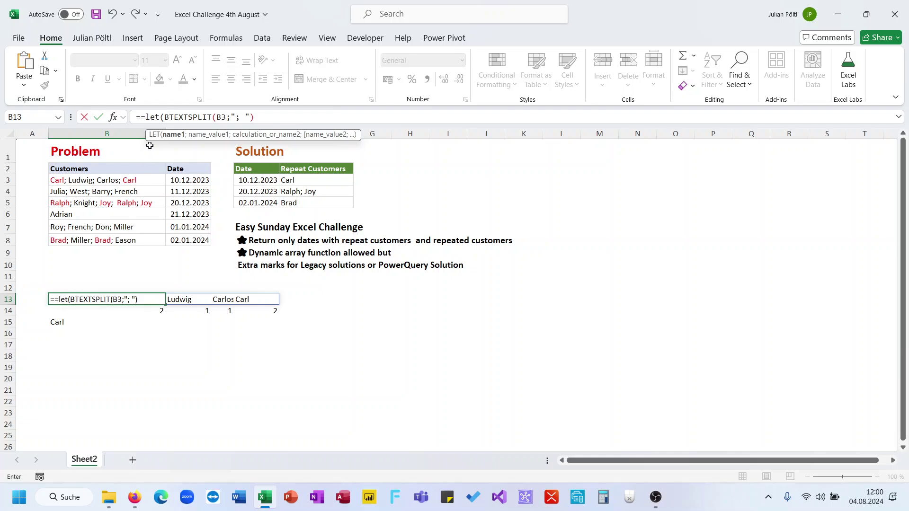
{"action": "key", "text": "BackSpace"}
Step: Remove the extra equals sign in B13's formula and define the LET names C as B3:B8 and D as C3:C8
{"action": "left_click", "coordinate": [145, 117]}
{"action": "key", "text": "BackSpace"}
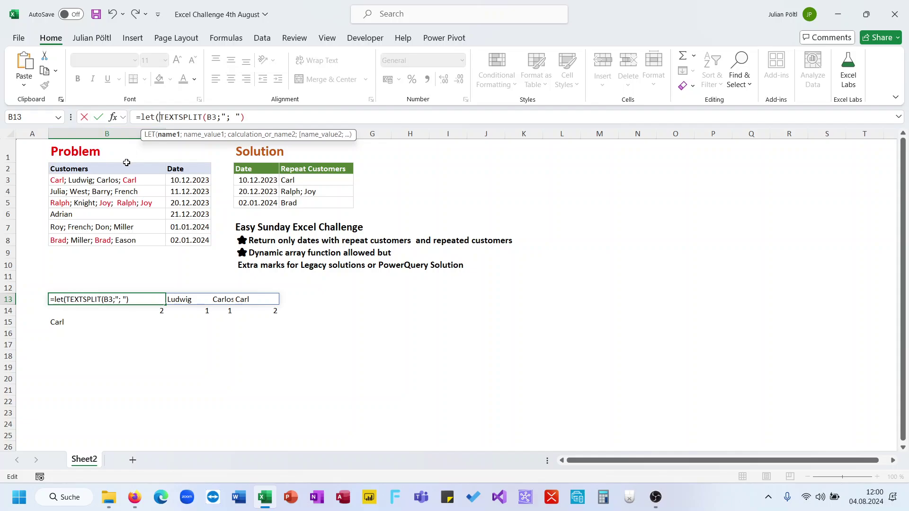
{"action": "type", "text": "C;"}
{"action": "left_click_drag", "start_coordinate": [115, 181], "coordinate": [120, 237]}
{"action": "type", "text": ";D"}
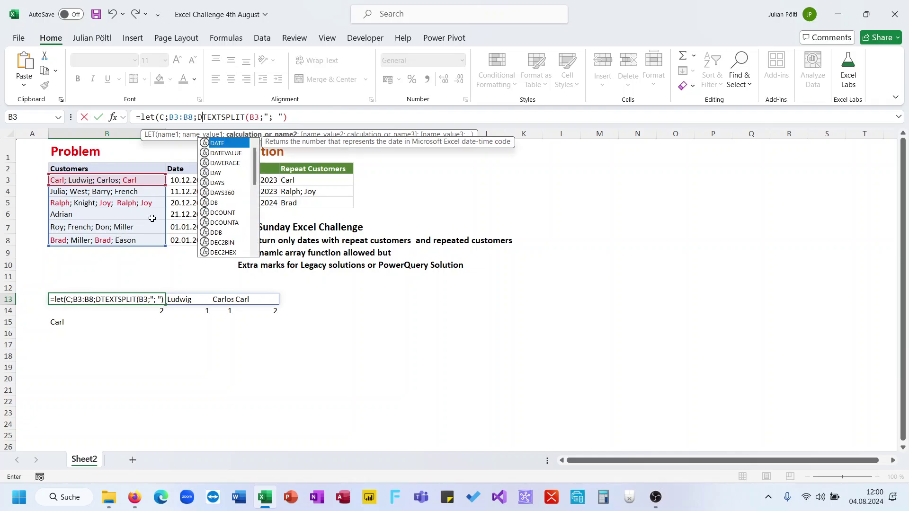
{"action": "type", "text": ":"}
{"action": "key", "text": "BackSpace"}
{"action": "type", "text": ";"}
{"action": "left_click_drag", "start_coordinate": [182, 179], "coordinate": [194, 241]}
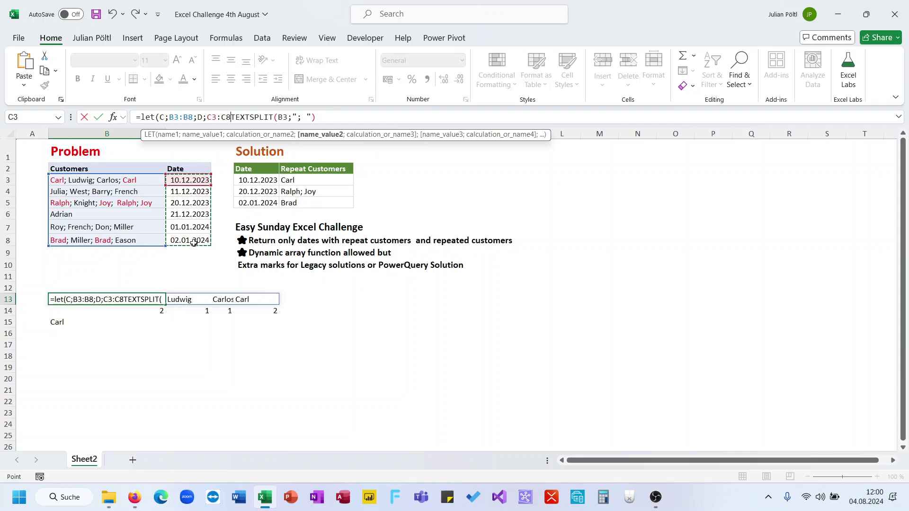
{"action": "type", "text": ";"}
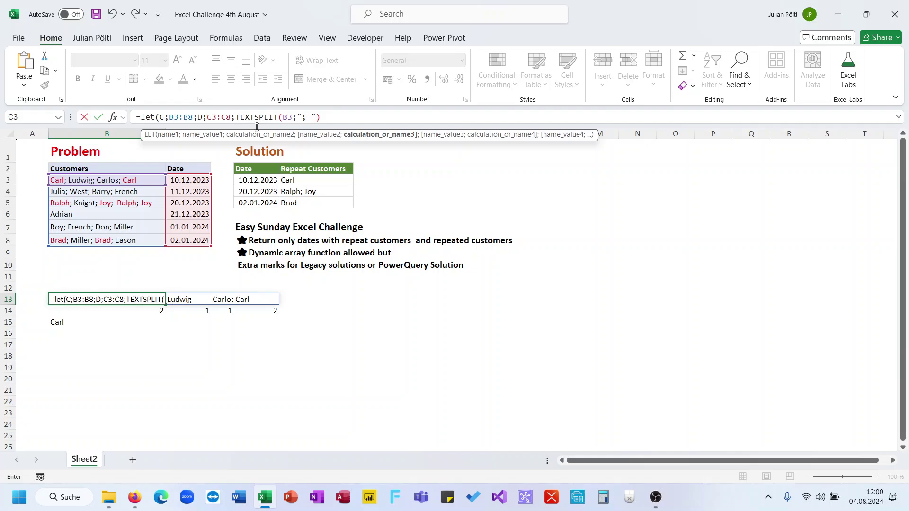
Step: Complete B13's LET calculation as MAP(C;LAMBDA(A;TEXTSPLIT(A;"; "))) and confirm the formula
{"action": "type", "text": "Map"}
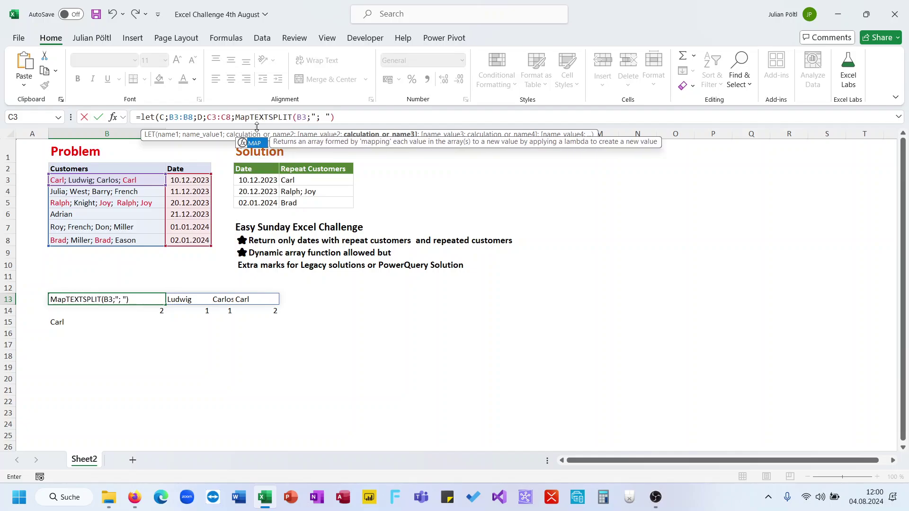
{"action": "type", "text": "(C"}
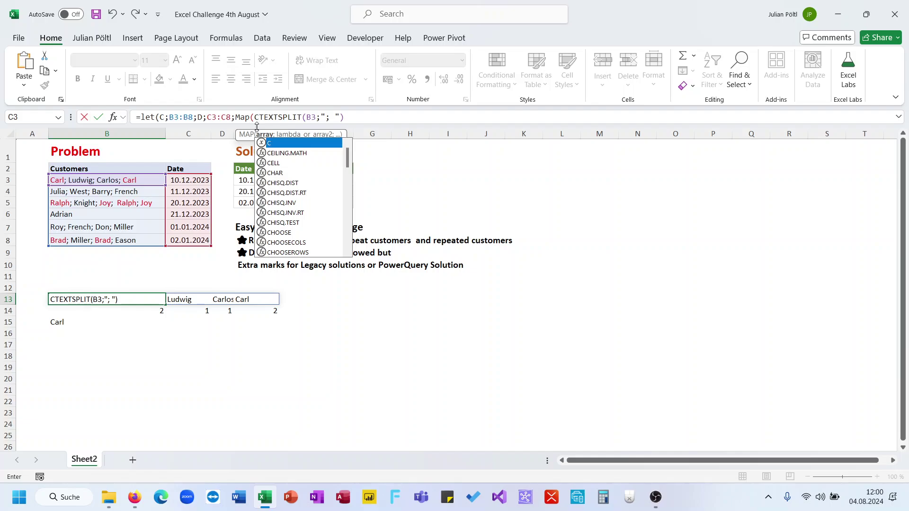
{"action": "type", "text": ";LA"}
{"action": "type", "text": "MBDA(A;"}
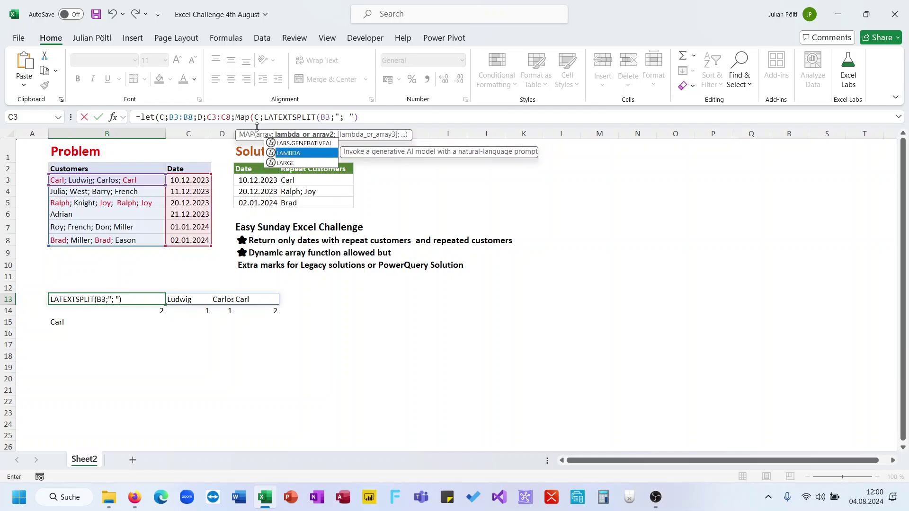
{"action": "double_click", "coordinate": [359, 116]}
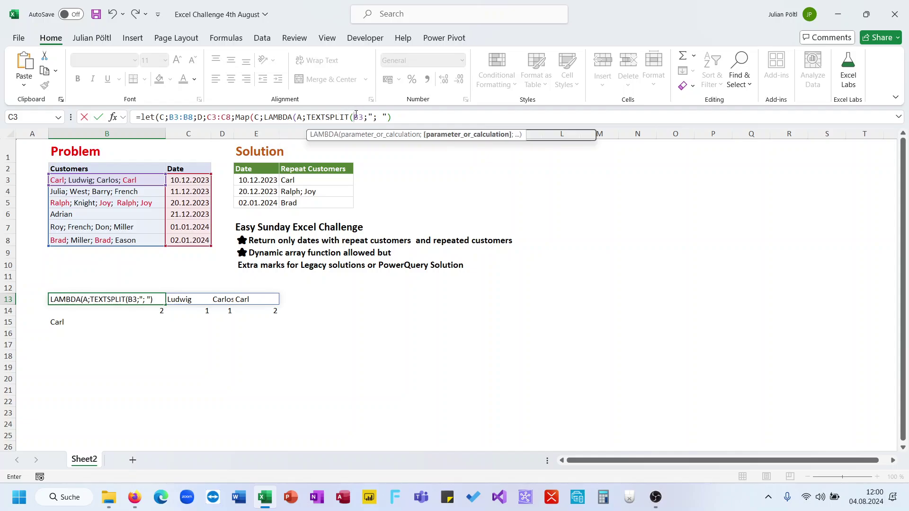
{"action": "type", "text": "A"}
{"action": "left_click", "coordinate": [407, 113]}
{"action": "type", "text": "=A"}
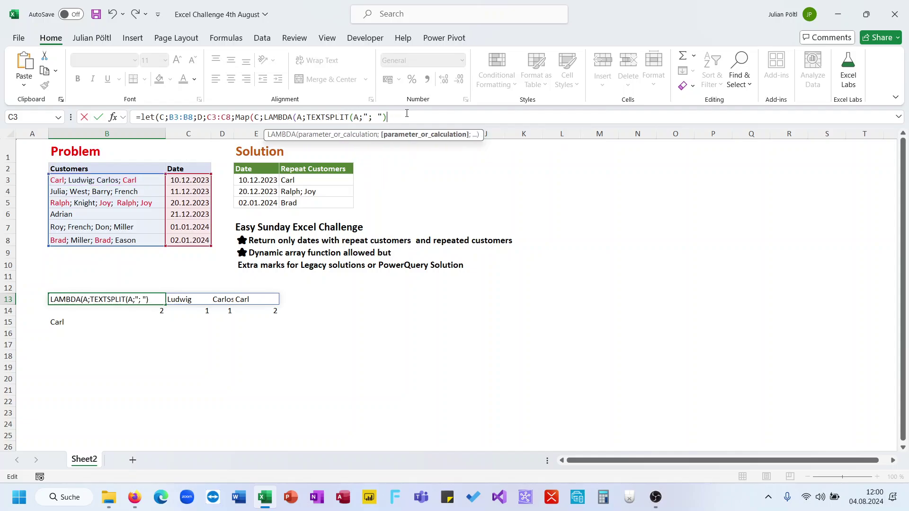
{"action": "type", "text": ")))"}
{"action": "key", "text": "Return"}
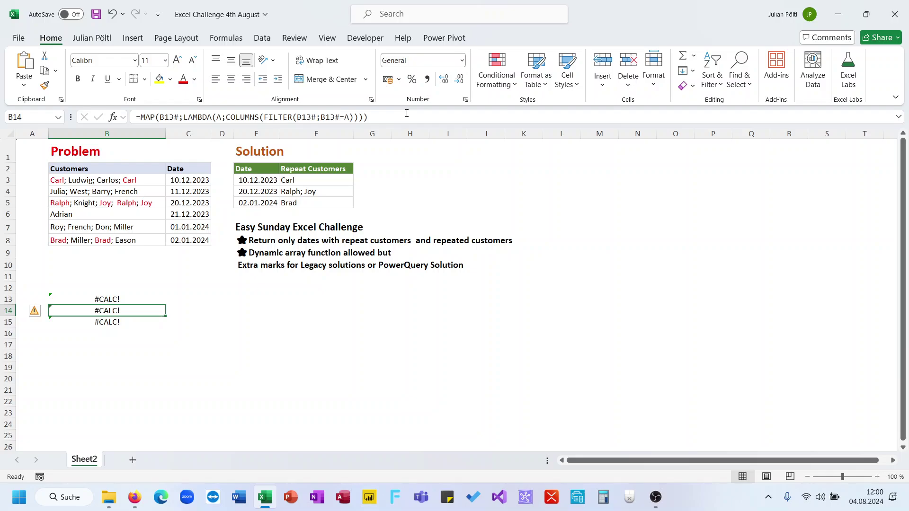
Step: Copy B14's MAP formula without its equals sign and paste it after TEXTSPLIT inside a nested LET in B13's LAMBDA
{"action": "left_click_drag", "start_coordinate": [406, 114], "coordinate": [141, 114]}
{"action": "key", "text": "ctrl+c"}
{"action": "key", "text": "Escape"}
{"action": "left_click", "coordinate": [116, 299]}
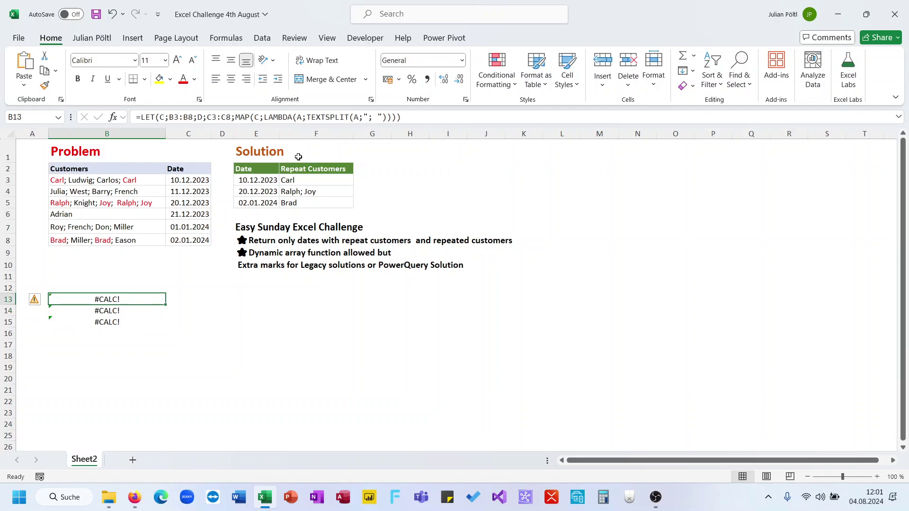
{"action": "left_click", "coordinate": [308, 117]}
{"action": "type", "text": "Let"}
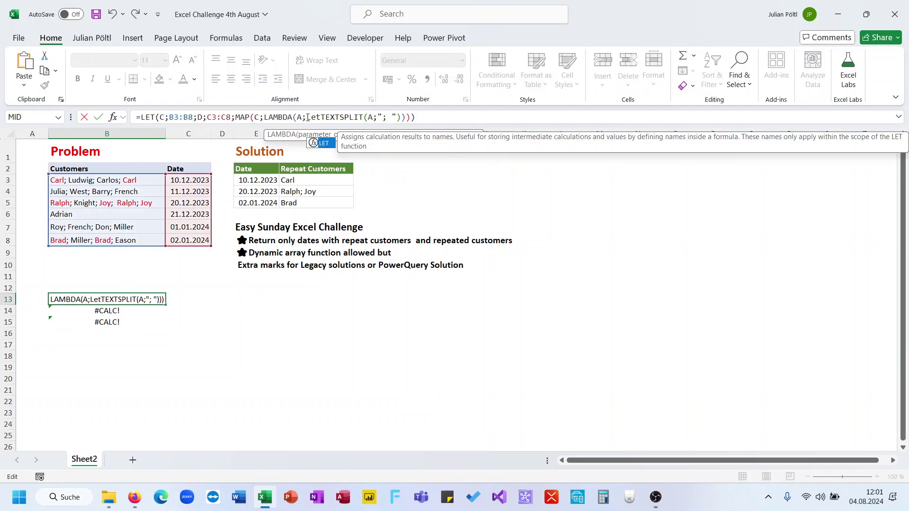
{"action": "type", "text": "("}
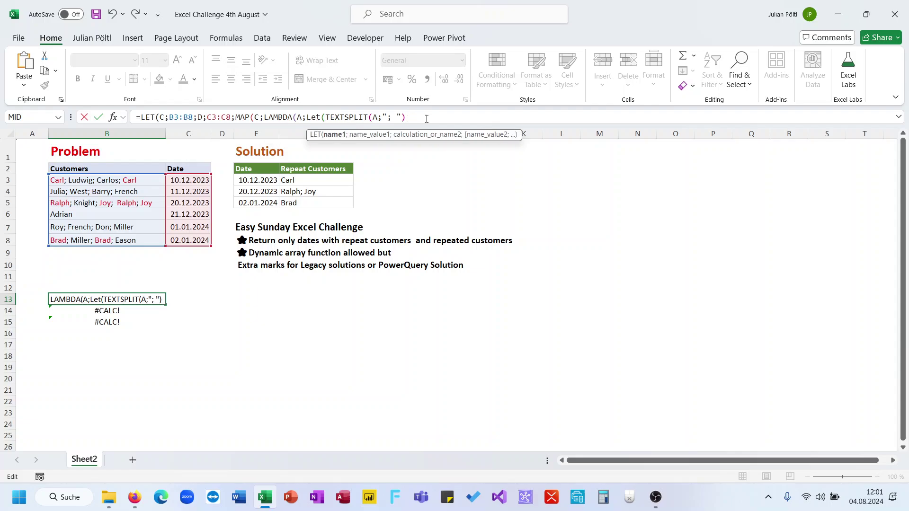
{"action": "type", "text": ";"}
{"action": "key", "text": "ctrl+v"}
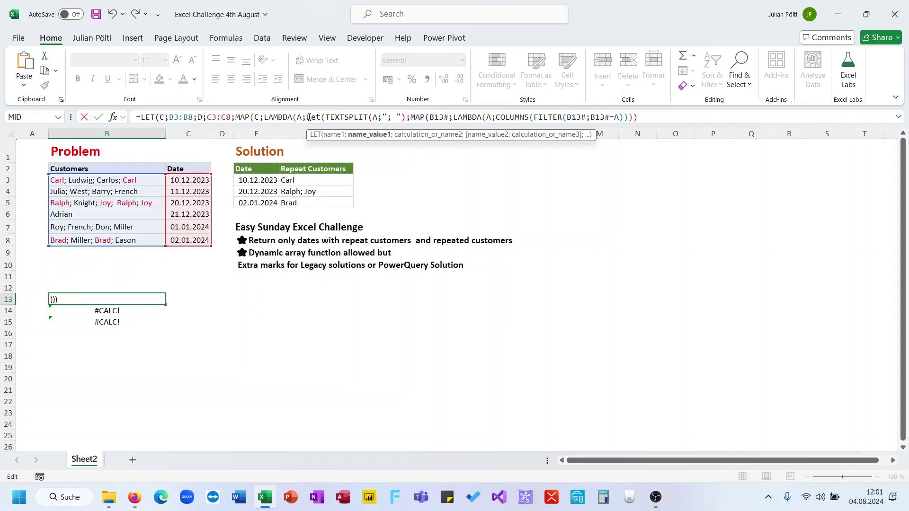
Step: Name the TEXTSPLIT result SP in B13's nested LET, replace every B13# reference with SP, and close and confirm the formula
{"action": "left_click", "coordinate": [326, 118]}
{"action": "type", "text": "SP;"}
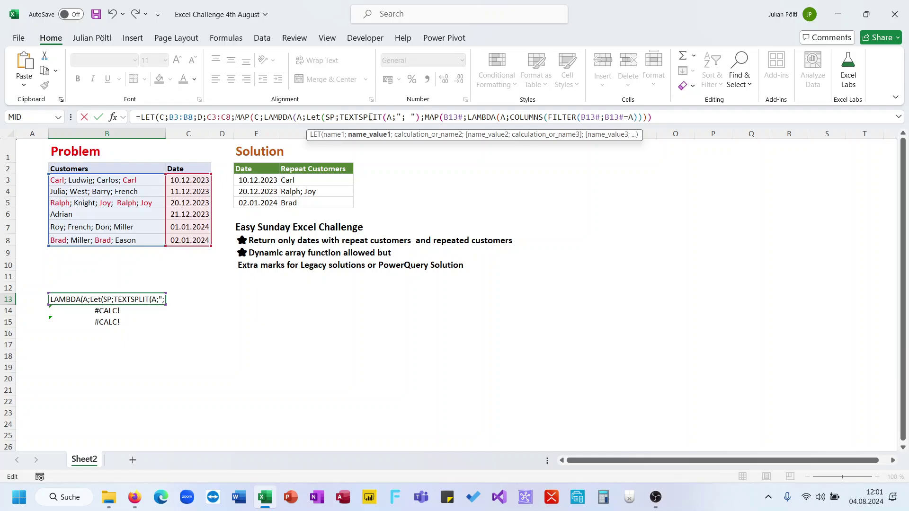
{"action": "double_click", "coordinate": [452, 117]}
{"action": "type", "text": "SP"}
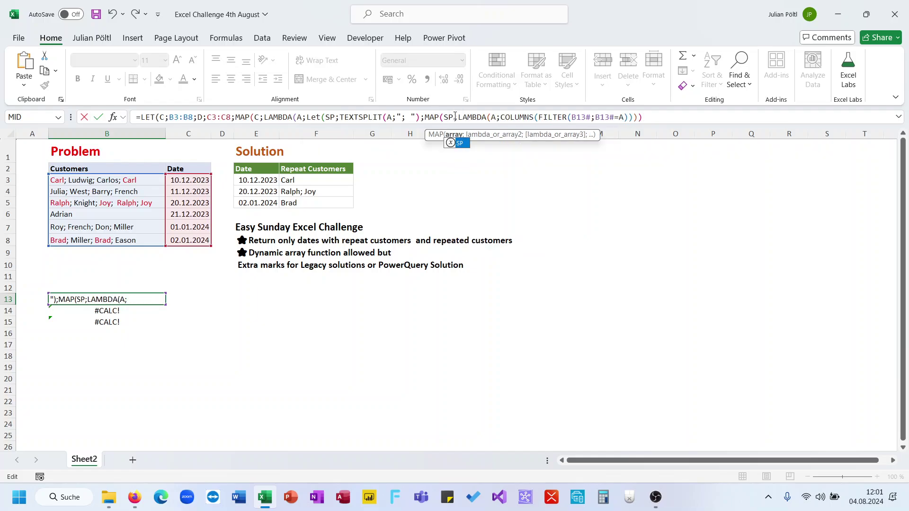
{"action": "double_click", "coordinate": [579, 117]}
{"action": "type", "text": "SP"}
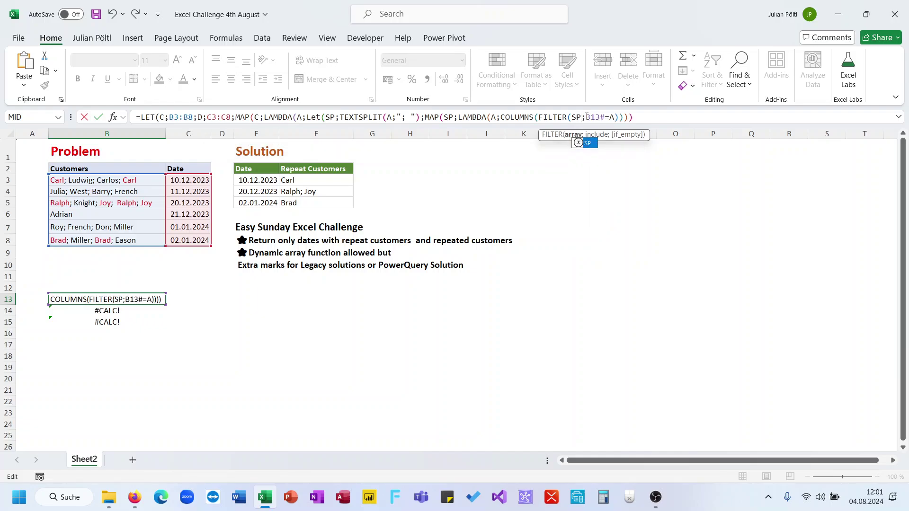
{"action": "double_click", "coordinate": [594, 117]}
{"action": "type", "text": "SP"}
{"action": "type", "text": "))))"}
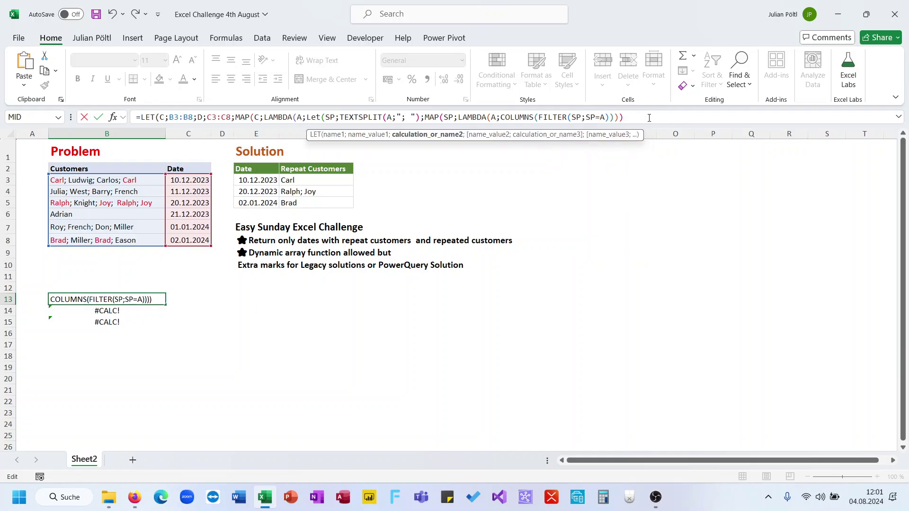
{"action": "key", "text": "Return"}
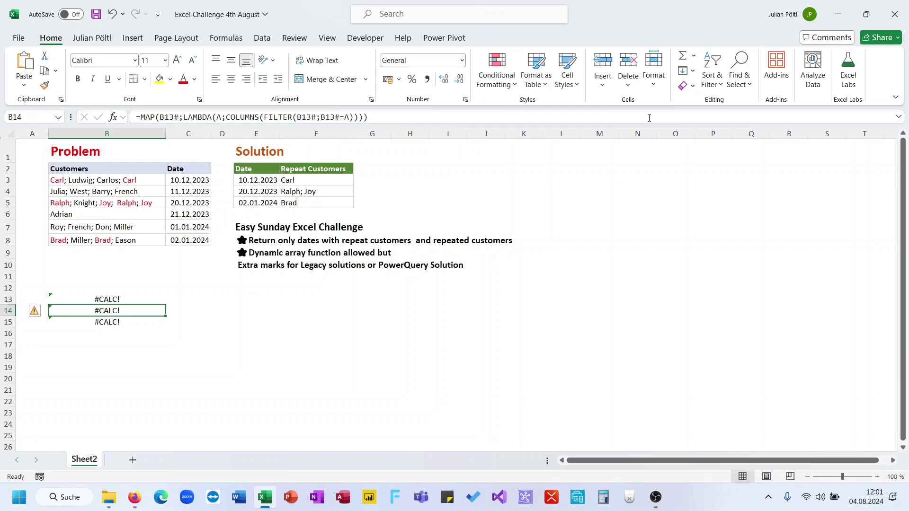
Step: Clear the formula in B14 and copy the TEXTJOIN formula text from B15
{"action": "key", "text": "Delete"}
{"action": "key", "text": "Down"}
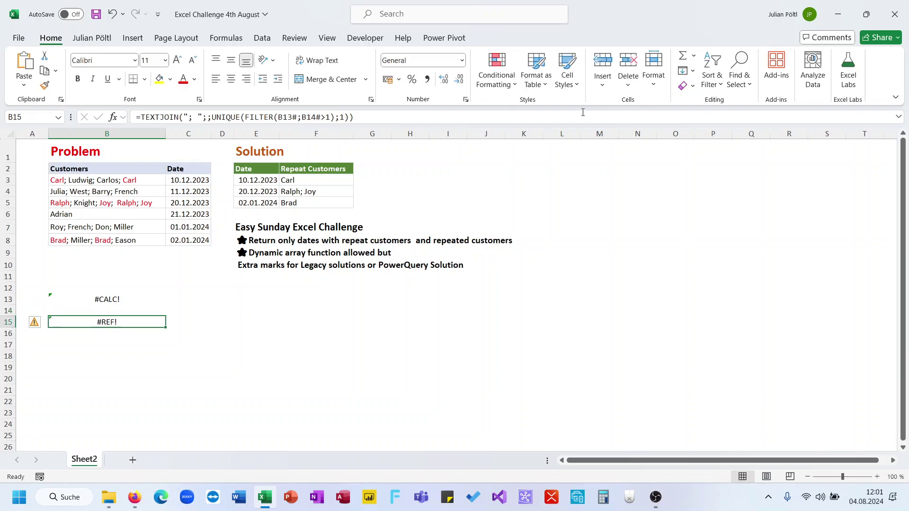
{"action": "left_click_drag", "start_coordinate": [354, 117], "coordinate": [148, 121]}
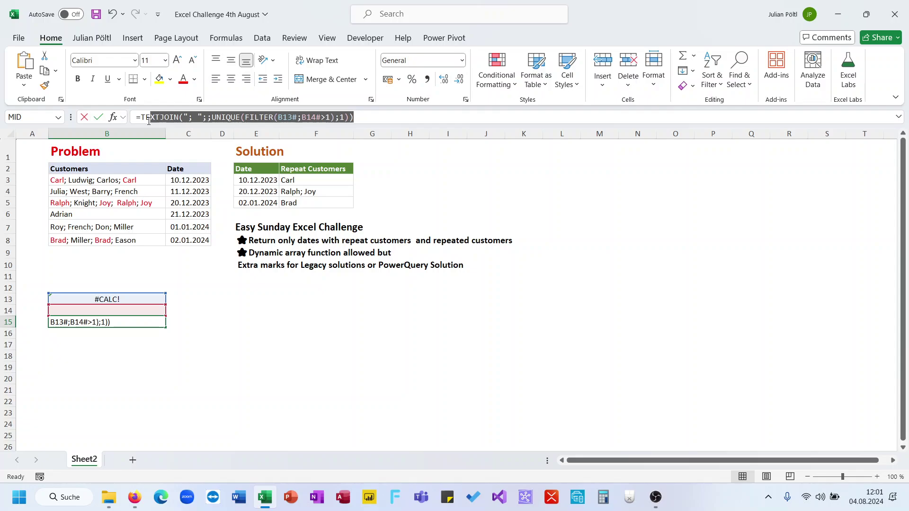
{"action": "key", "text": "Escape"}
Step: Name the inner MAP result C in B13's nested LET, trim the surplus closing parentheses, and add a separator after it
{"action": "left_click", "coordinate": [131, 300]}
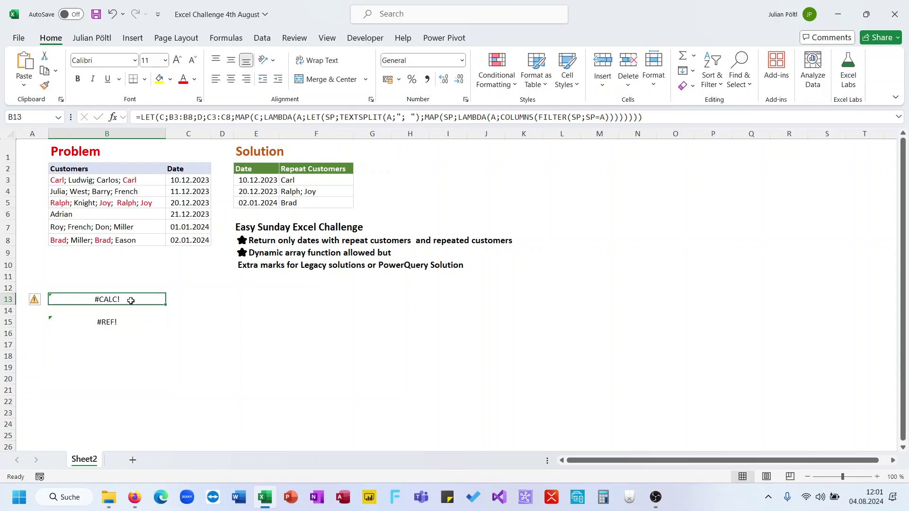
{"action": "left_click", "coordinate": [424, 118]}
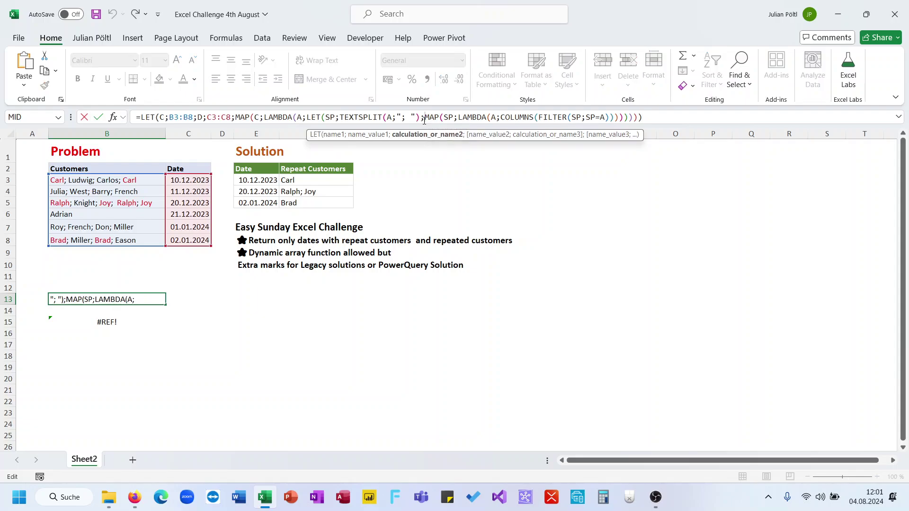
{"action": "type", "text": "C;"}
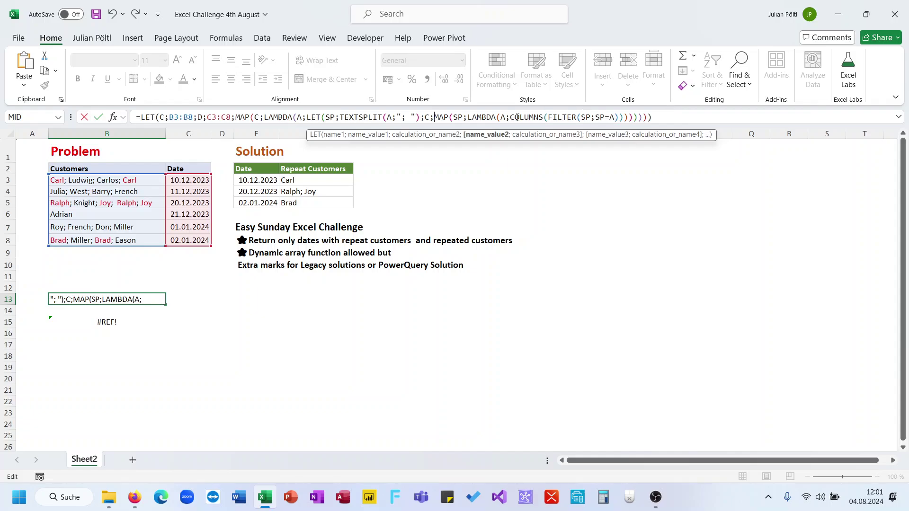
{"action": "left_click", "coordinate": [661, 117]}
{"action": "key", "text": "BackSpace"}
{"action": "key", "text": "BackSpace"}
{"action": "key", "text": "BackSpace"}
{"action": "key", "text": "BackSpace"}
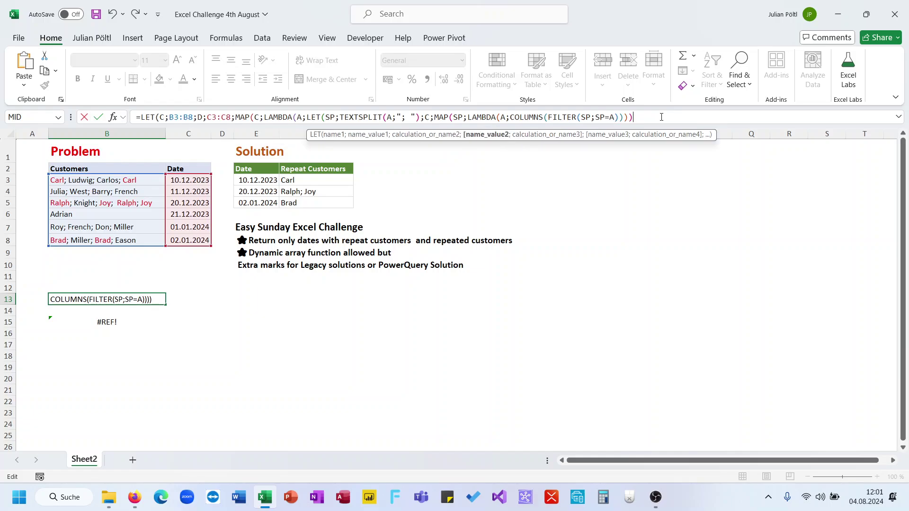
{"action": "key", "text": "BackSpace"}
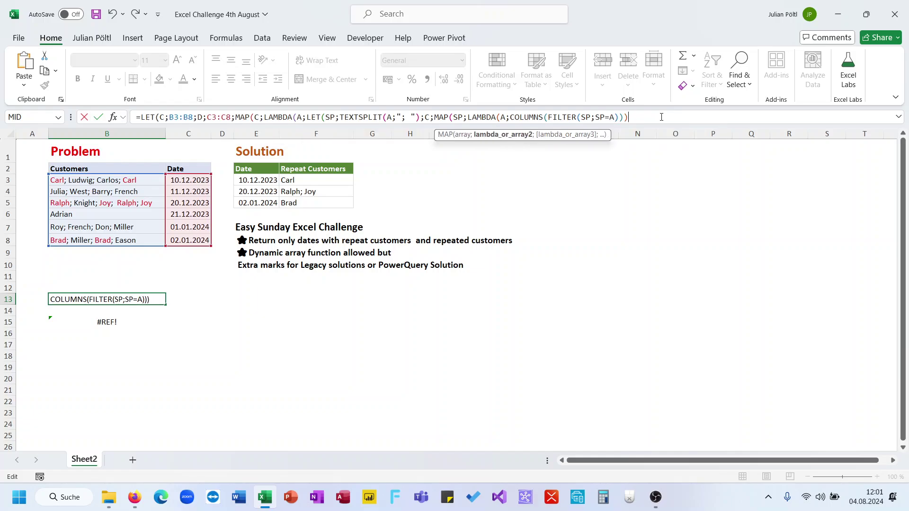
{"action": "key", "text": "BackSpace"}
{"action": "key", "text": "BackSpace"}
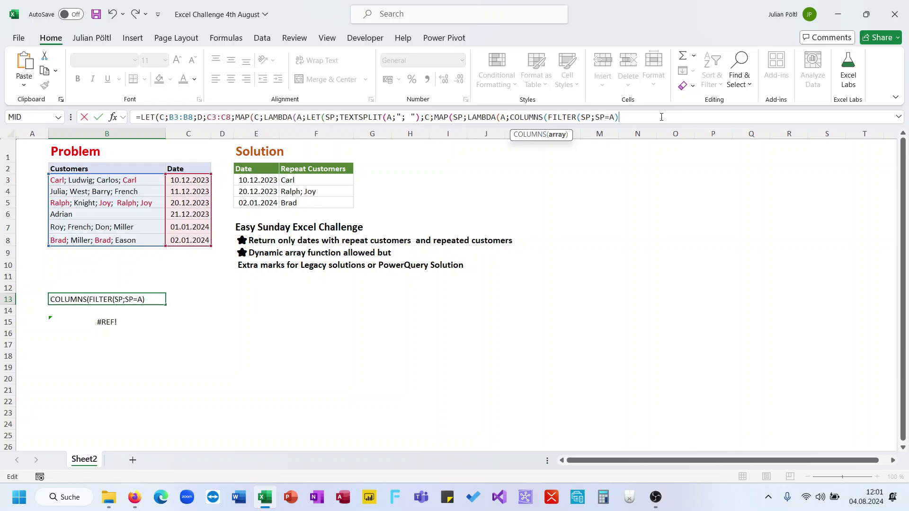
{"action": "type", "text": "))"}
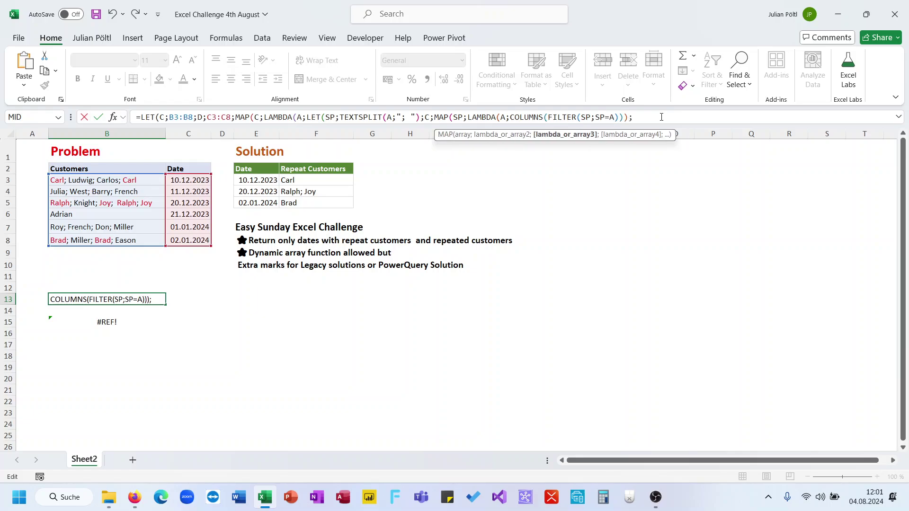
{"action": "type", "text": ");"}
Step: Paste the TEXTJOIN formula as B13's nested LET calculation, replace B13# with SP and B14# with C, and confirm the formula
{"action": "type", "text": "TEXTJOIN(\"; \";;UNIQUE(FILTER(B13#;B14#>1);1))"}
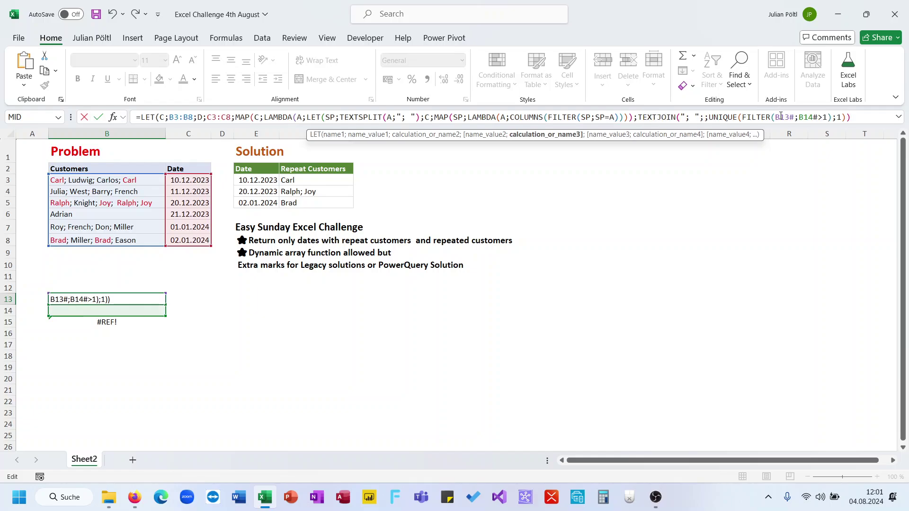
{"action": "double_click", "coordinate": [781, 116]}
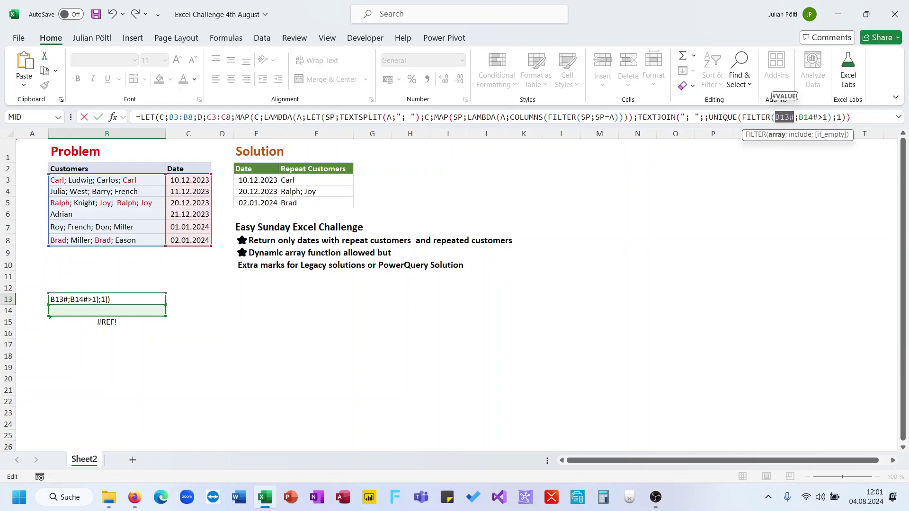
{"action": "type", "text": "SP"}
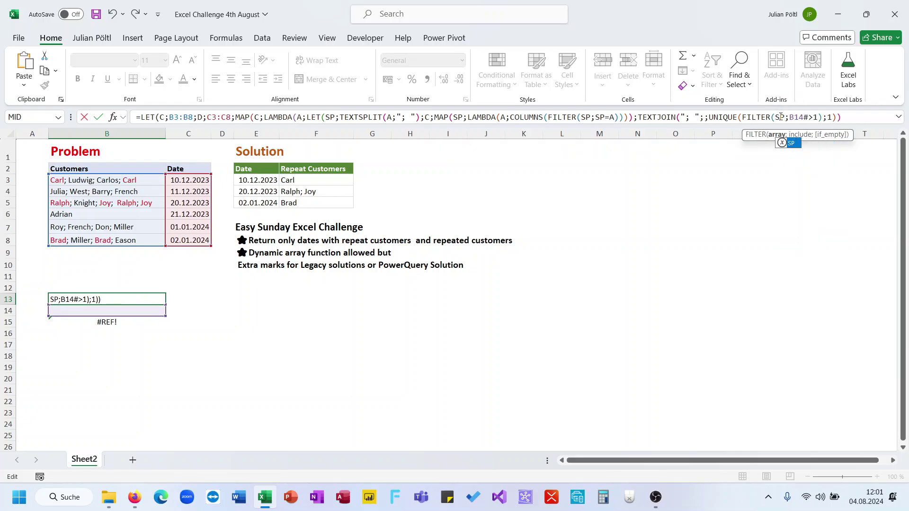
{"action": "double_click", "coordinate": [793, 117]}
{"action": "type", "text": "C"}
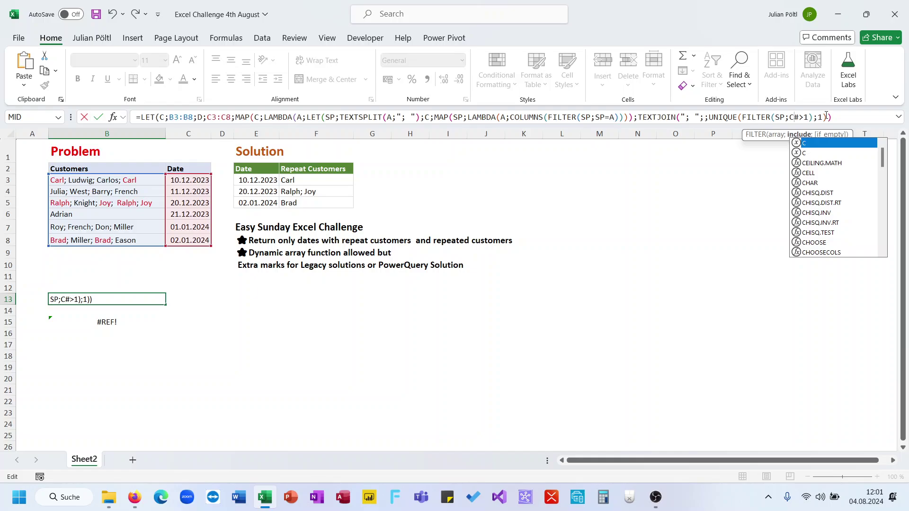
{"action": "key", "text": "Delete"}
{"action": "left_click", "coordinate": [839, 116]}
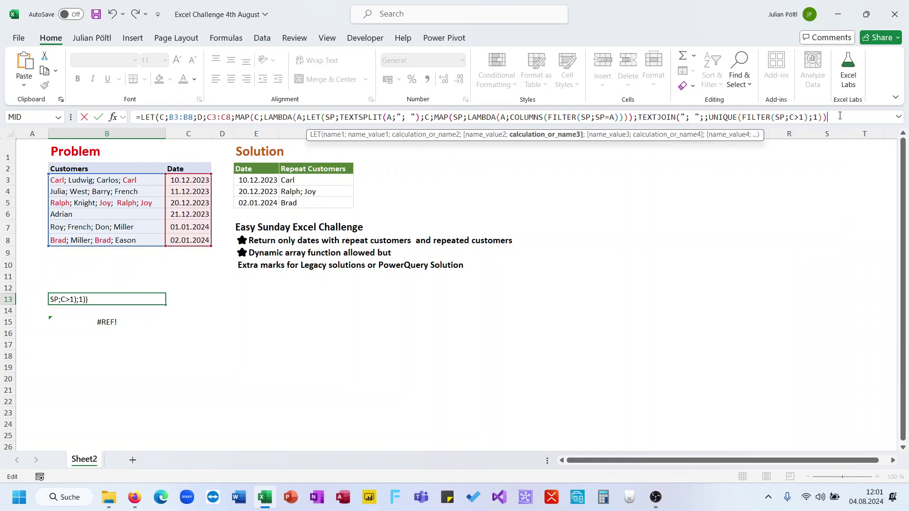
{"action": "key", "text": "Return"}
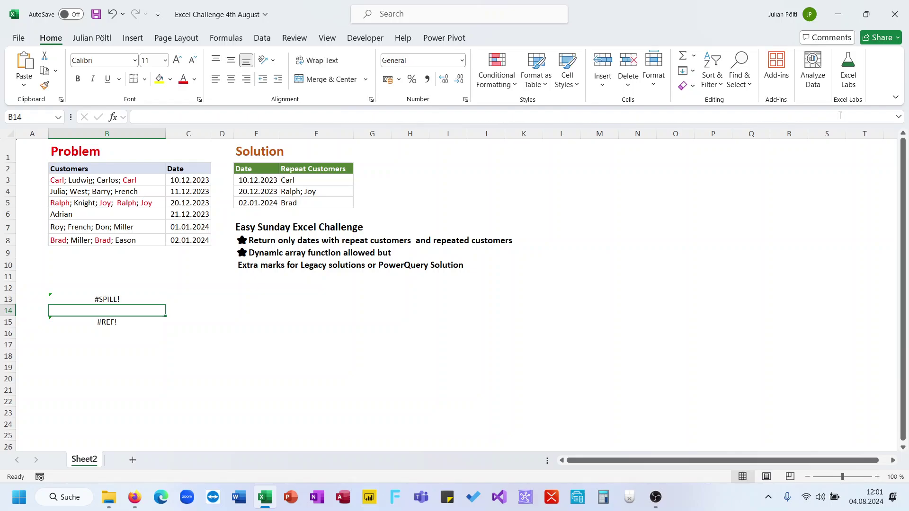
Step: Clear the leftover helper formula in B15 so that B13's array has room to spill
{"action": "key", "text": "Down"}
{"action": "key", "text": "Delete"}
{"action": "key", "text": "Up"}
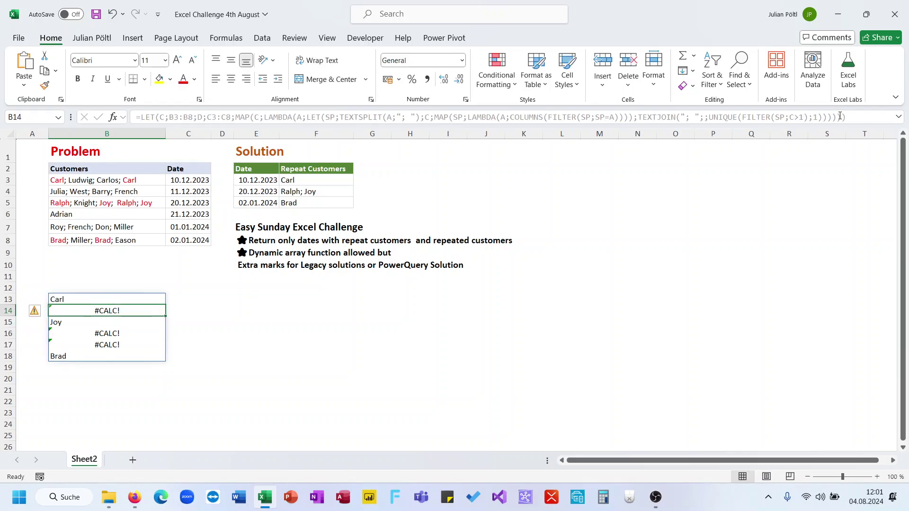
Step: Enlarge the formula bar and examine the spilled results in B13:B18 together with B13's formula
{"action": "key", "text": "Up"}
{"action": "key", "text": "Down"}
{"action": "key", "text": "Down"}
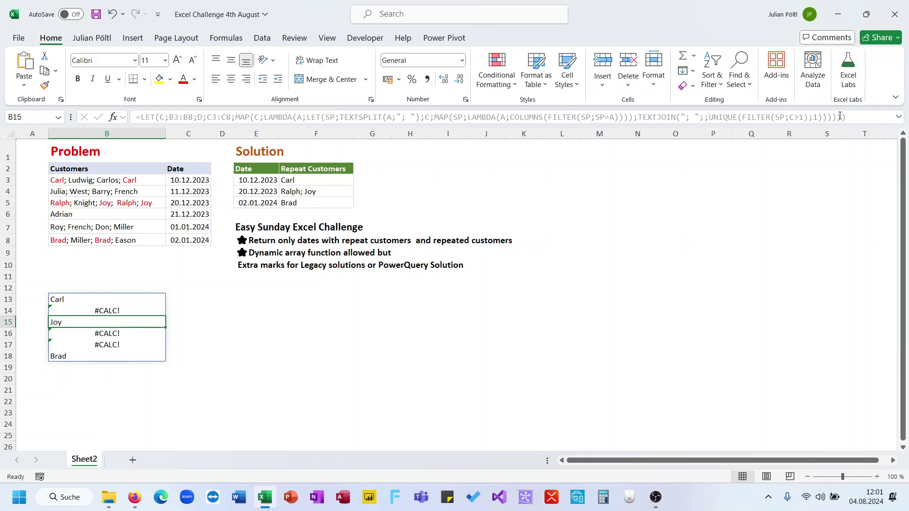
{"action": "key", "text": "Up"}
{"action": "key", "text": "Up"}
{"action": "key", "text": "Down"}
{"action": "key", "text": "Down"}
{"action": "left_click_drag", "start_coordinate": [474, 125], "coordinate": [472, 149]}
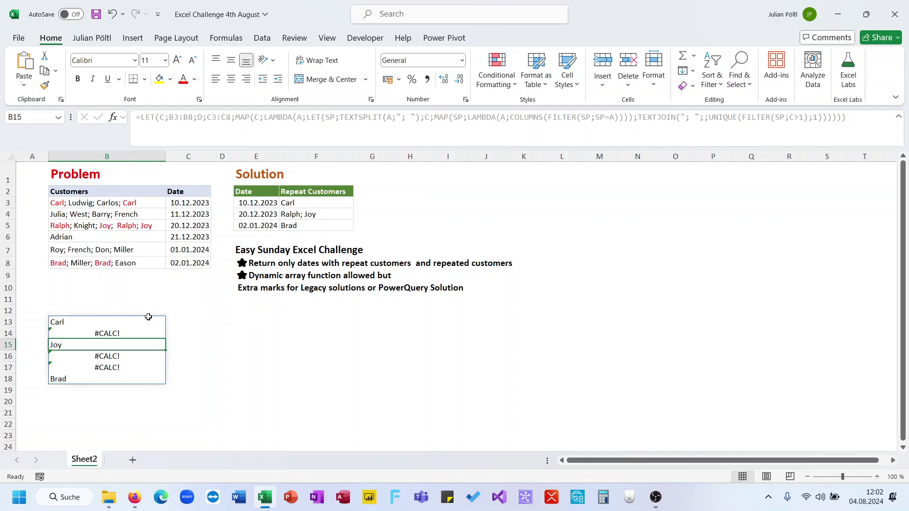
{"action": "left_click_drag", "start_coordinate": [147, 321], "coordinate": [137, 378]}
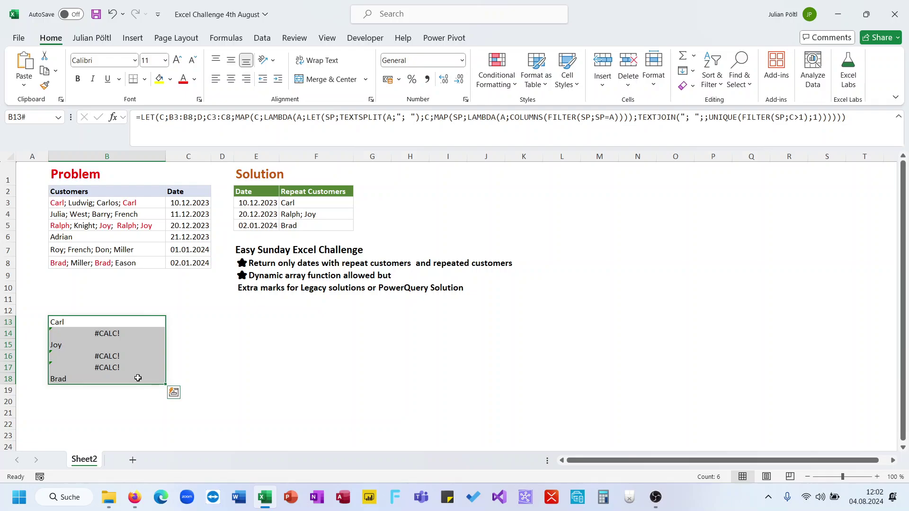
{"action": "left_click", "coordinate": [130, 325]}
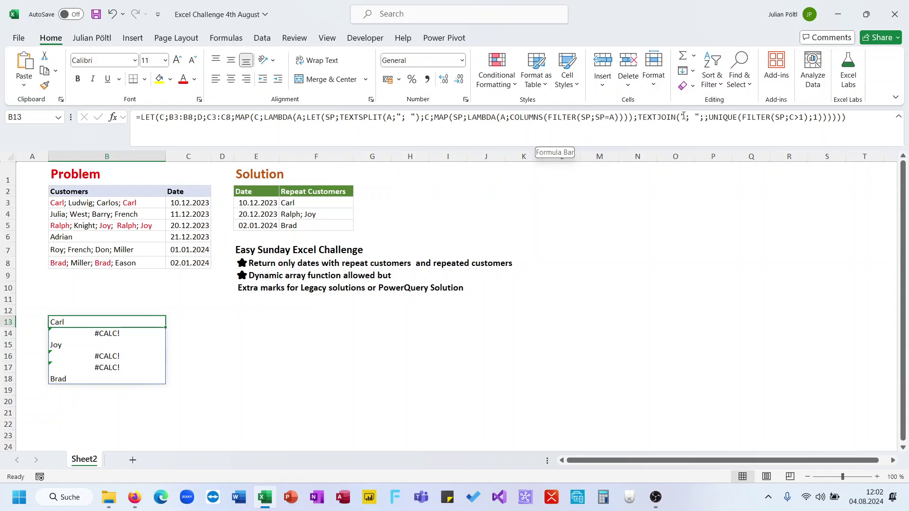
Step: Copy the full LET formula text from B13 and paste it into C16
{"action": "left_click", "coordinate": [267, 135]}
{"action": "key", "text": "ctrl+a"}
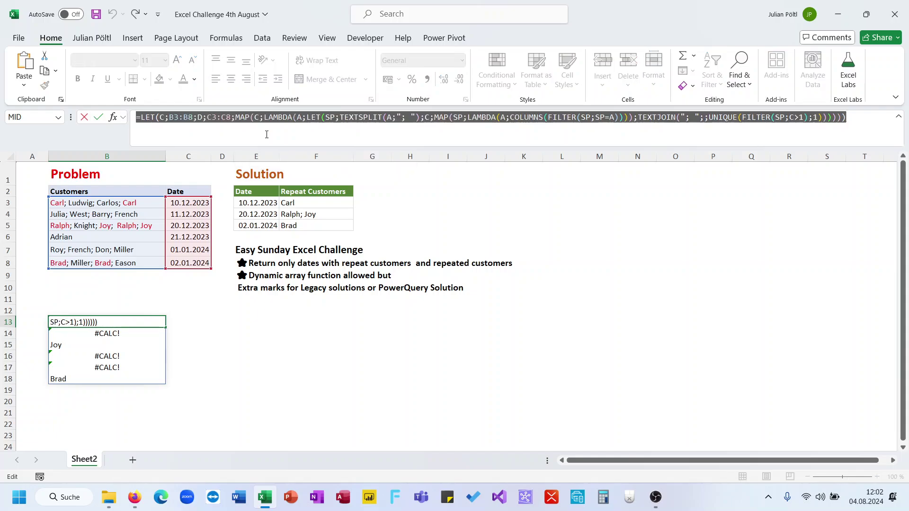
{"action": "key", "text": "Tab"}
{"action": "key", "text": "Right"}
{"action": "key", "text": "Down"}
{"action": "key", "text": "Down"}
{"action": "key", "text": "Down"}
{"action": "key", "text": "Left"}
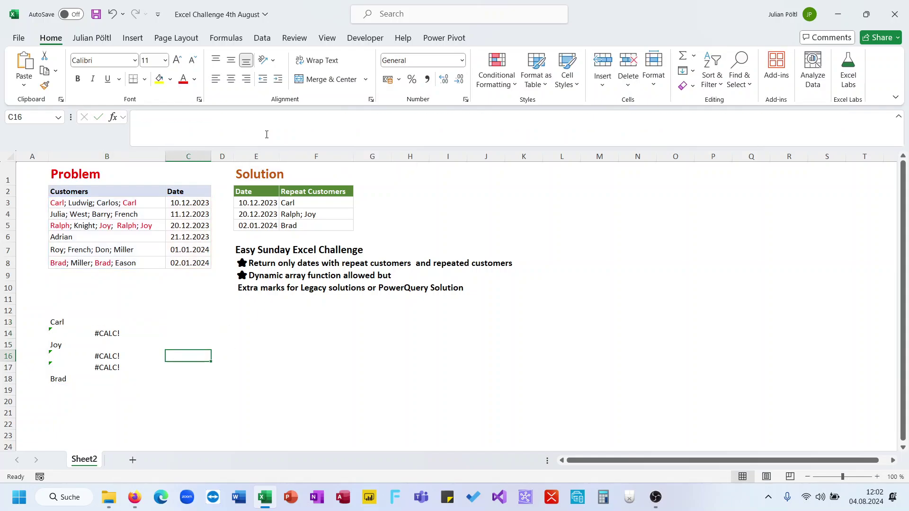
{"action": "key", "text": "F2"}
{"action": "type", "text": "=LET(C;B3:B8;D;C3:C8;MAP(C;LAMBDA(A;LET(SP;TEXTSPLIT(A;\"; \");C;MAP(SP;LAMBDA(A;COLUMNS(FILTER(SP;SP=A))));TEXTJOIN(\"; \";;UNIQUE(FILTER(SP;C>1);1))))))"}
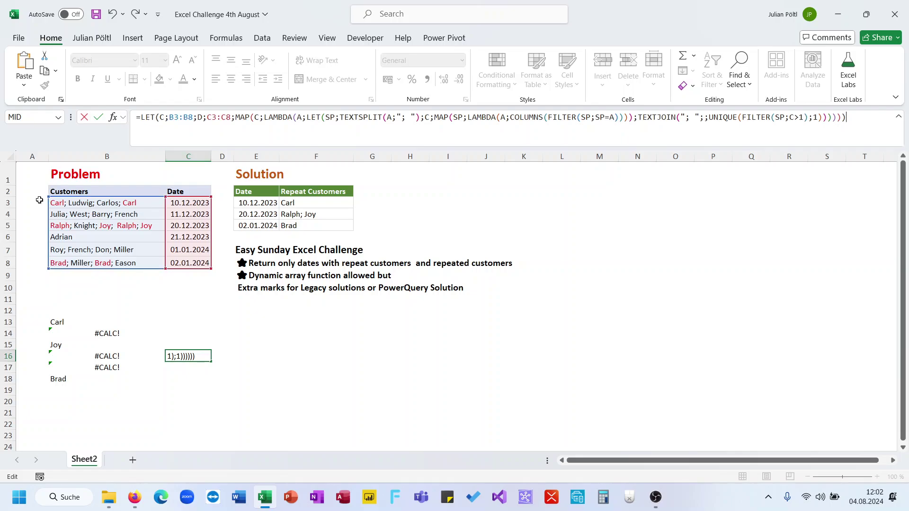
Step: Reduce the customer range in C16's formula to B5, remove the D;C3:C8 definition, and confirm the formula
{"action": "left_click_drag", "start_coordinate": [40, 200], "coordinate": [64, 224]}
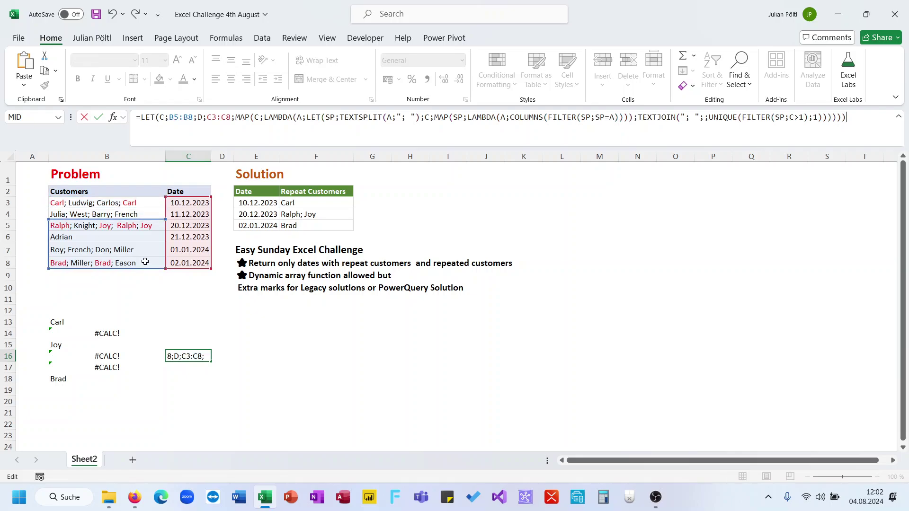
{"action": "left_click_drag", "start_coordinate": [162, 263], "coordinate": [163, 230]}
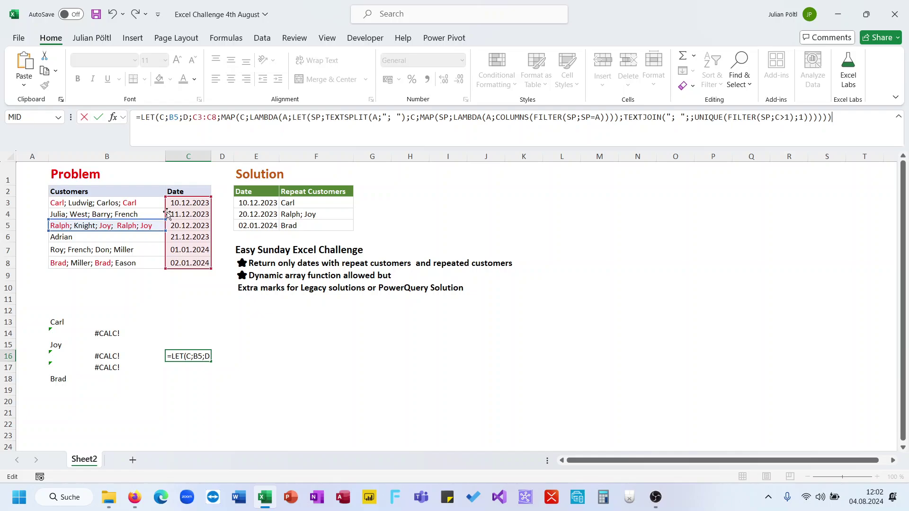
{"action": "left_click_drag", "start_coordinate": [221, 118], "coordinate": [184, 118]}
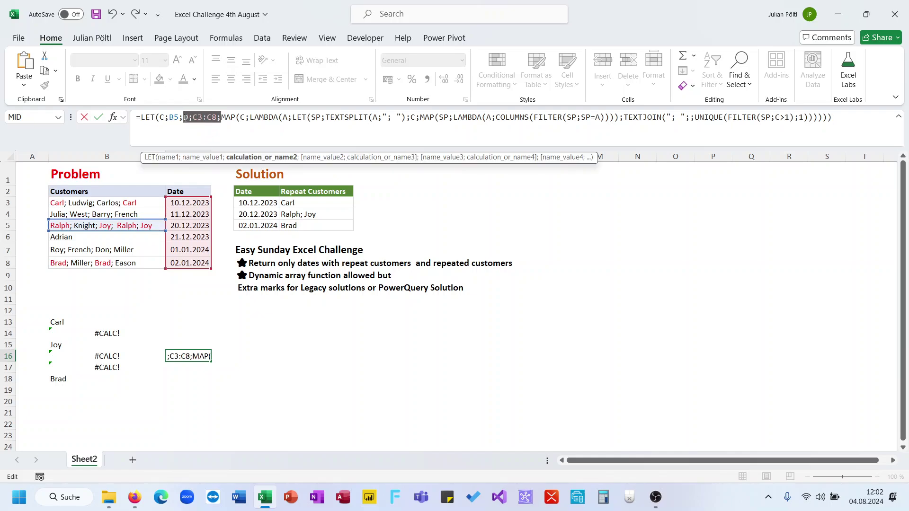
{"action": "key", "text": "BackSpace"}
{"action": "key", "text": "Return"}
{"action": "key", "text": "Up"}
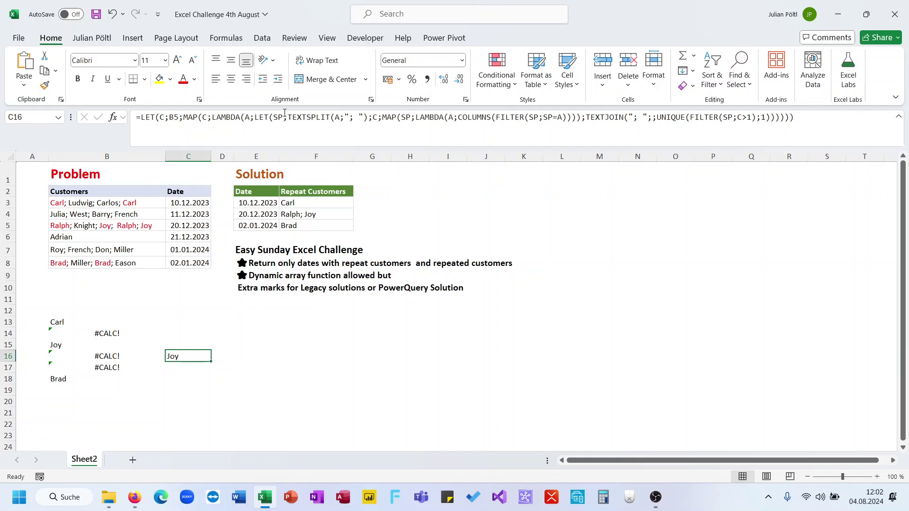
{"action": "left_click", "coordinate": [366, 118]}
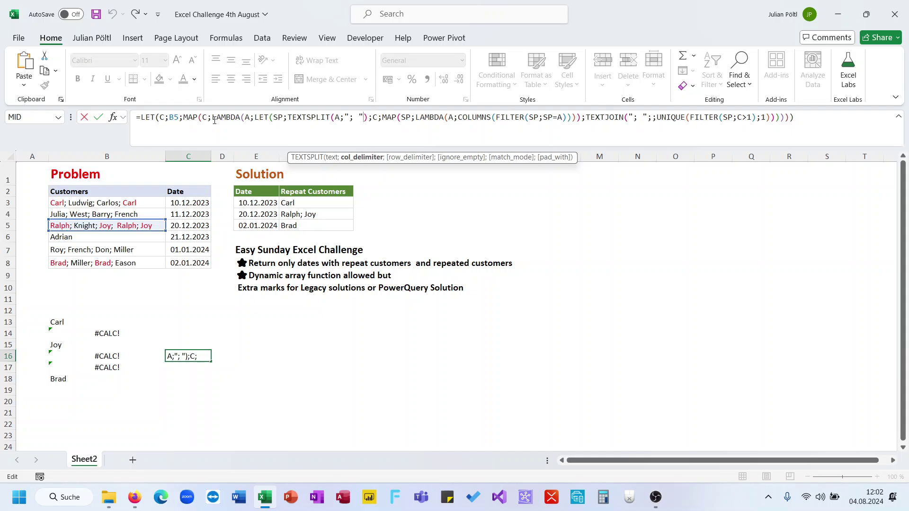
{"action": "left_click", "coordinate": [374, 118]}
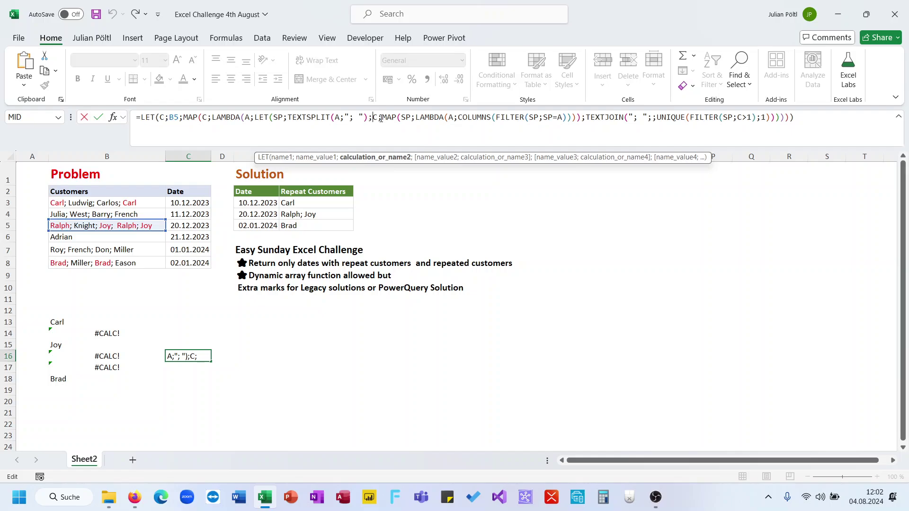
{"action": "left_click_drag", "start_coordinate": [382, 118], "coordinate": [770, 125]}
{"action": "type", "text": "C"}
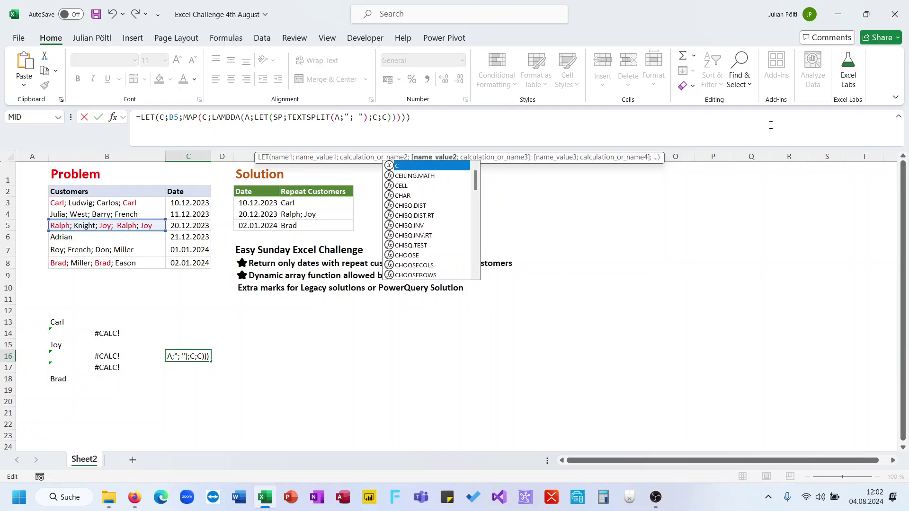
{"action": "key", "text": "Delete"}
{"action": "key", "text": "End"}
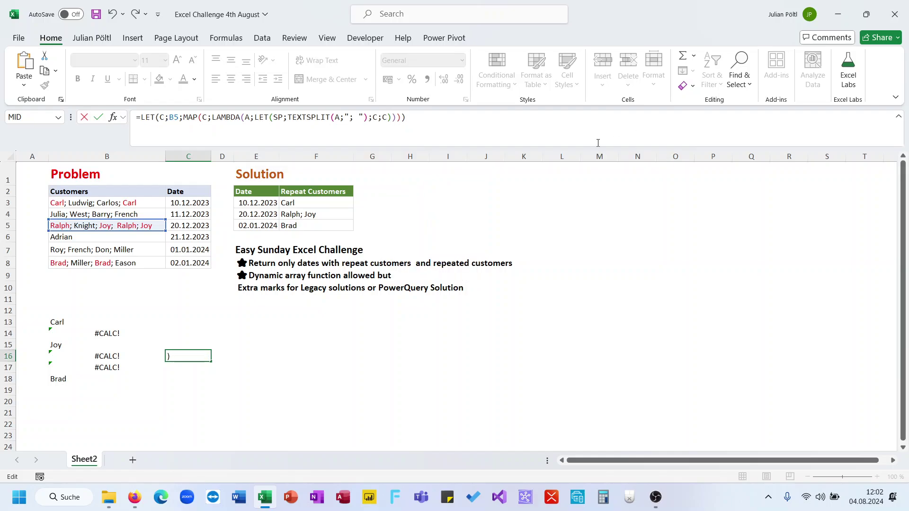
{"action": "key", "text": "ctrl+Return"}
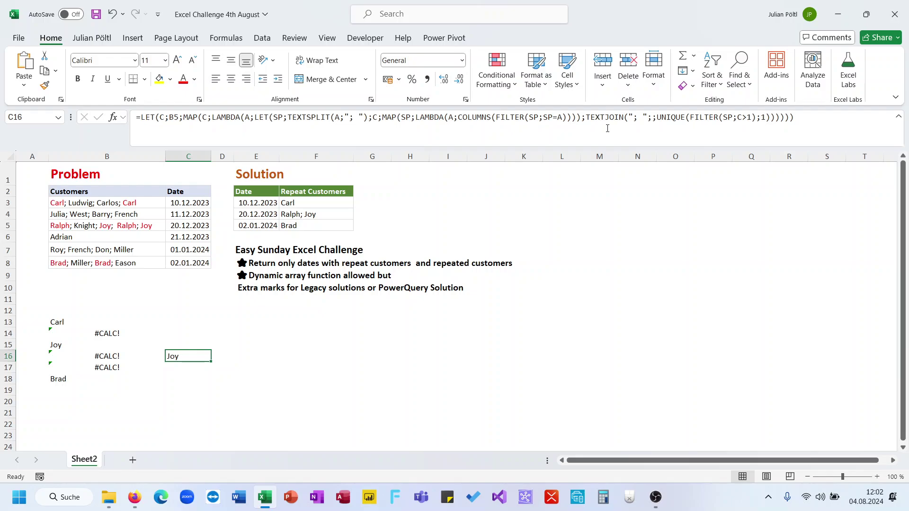
Step: Replace the TEXTJOIN calculation in C16's nested LET with C and confirm the formula
{"action": "left_click_drag", "start_coordinate": [586, 117], "coordinate": [772, 117]}
{"action": "type", "text": "C"}
{"action": "key", "text": "Escape"}
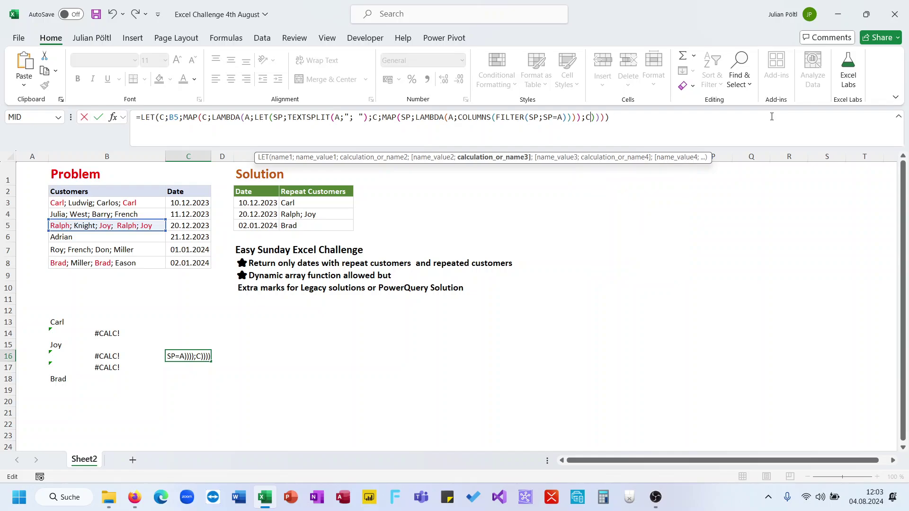
{"action": "key", "text": "Return"}
{"action": "key", "text": "Up"}
Step: Change the final calculation of C16's nested LET to CONCAT(C) and confirm the formula
{"action": "left_click", "coordinate": [772, 117]}
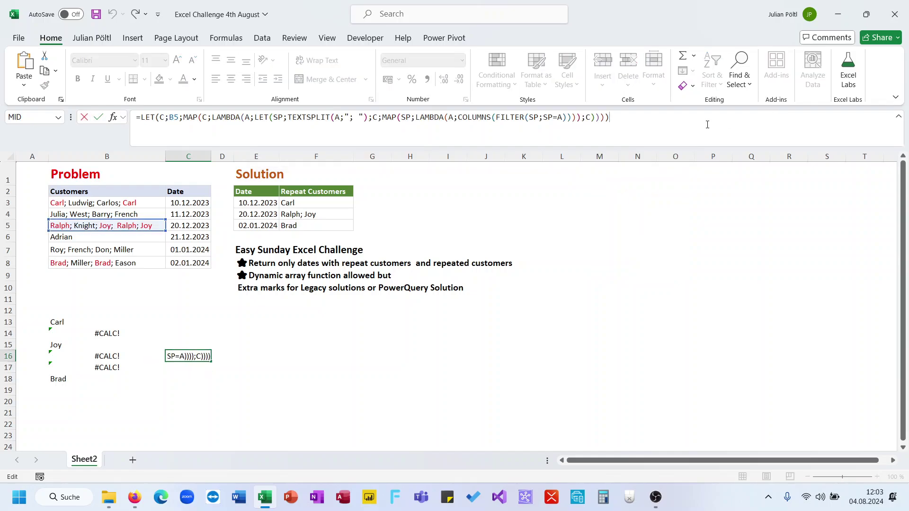
{"action": "left_click", "coordinate": [580, 117]}
{"action": "type", "text": "tet"}
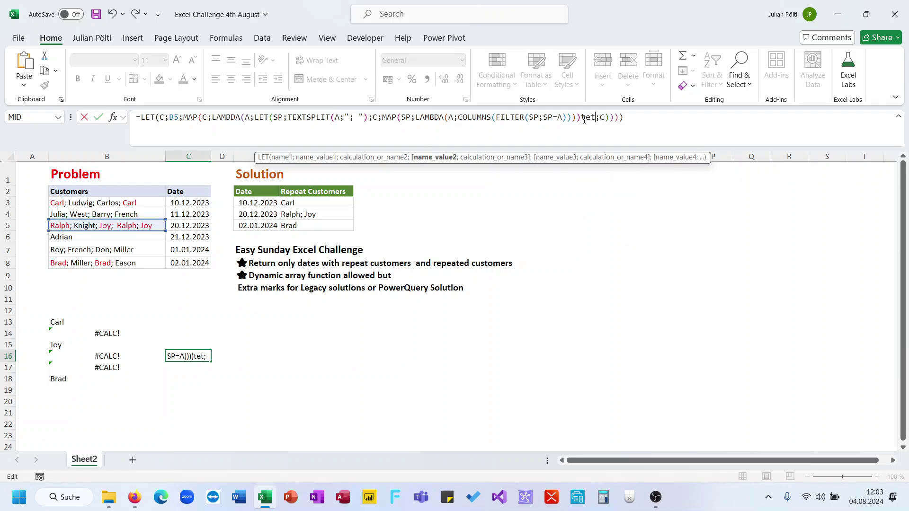
{"action": "key", "text": "BackSpace"}
{"action": "key", "text": "BackSpace"}
{"action": "type", "text": "con"}
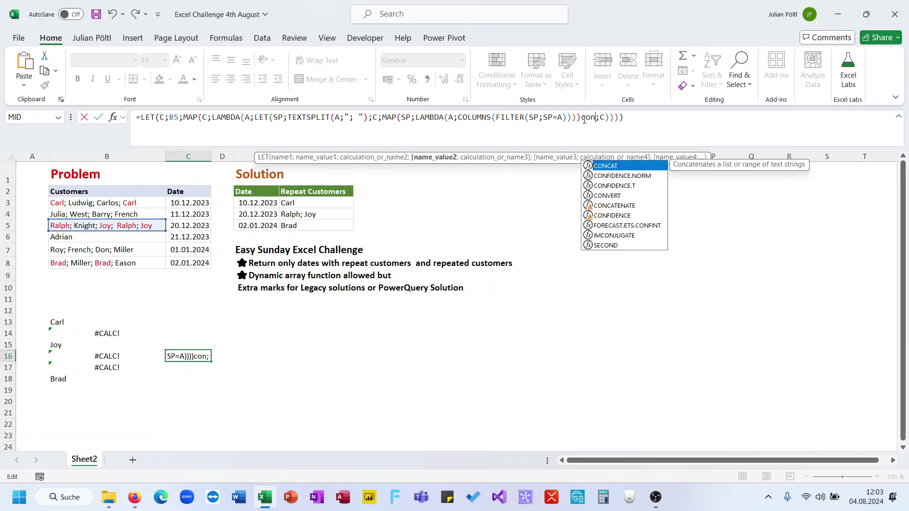
{"action": "key", "text": "Tab"}
{"action": "key", "text": "Delete"}
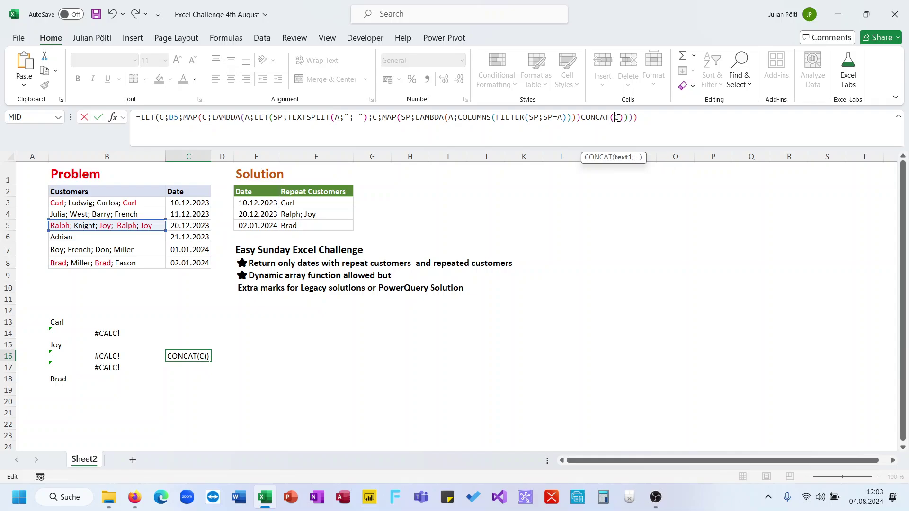
{"action": "left_click", "coordinate": [579, 117]}
{"action": "type", "text": ");"}
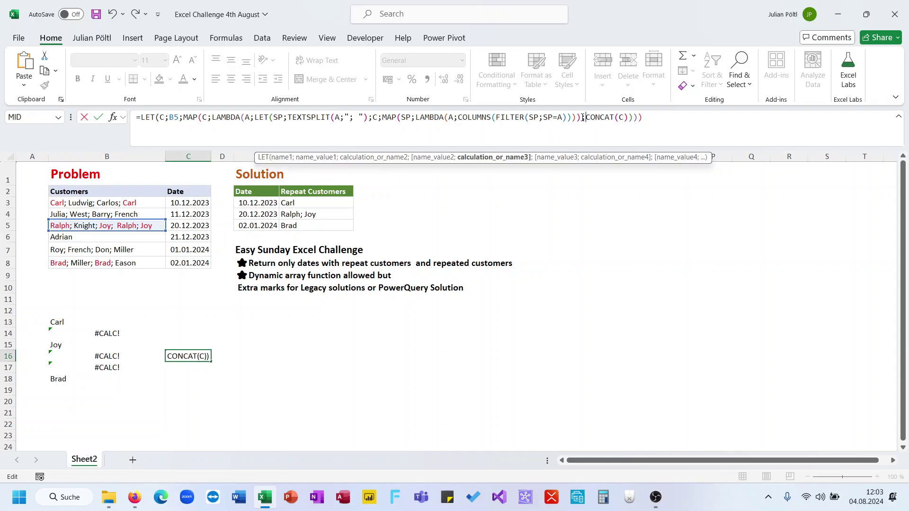
{"action": "key", "text": "Return"}
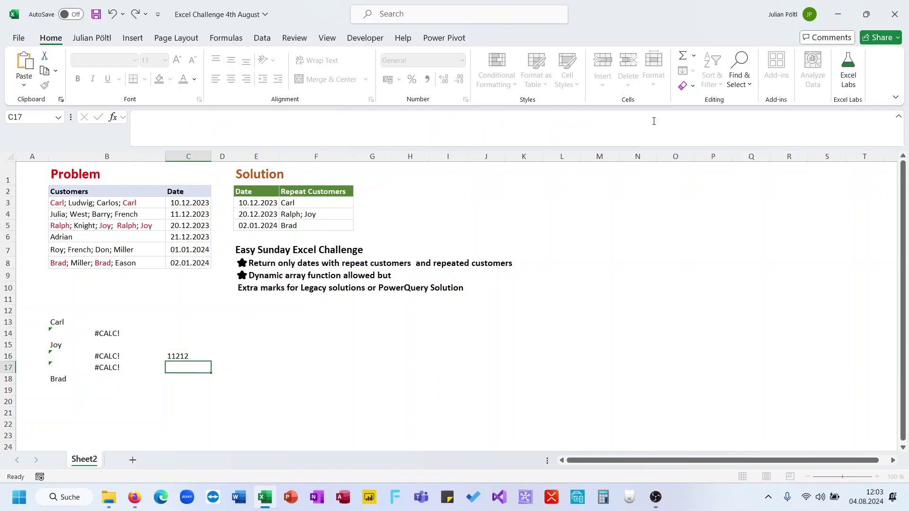
{"action": "key", "text": "Up"}
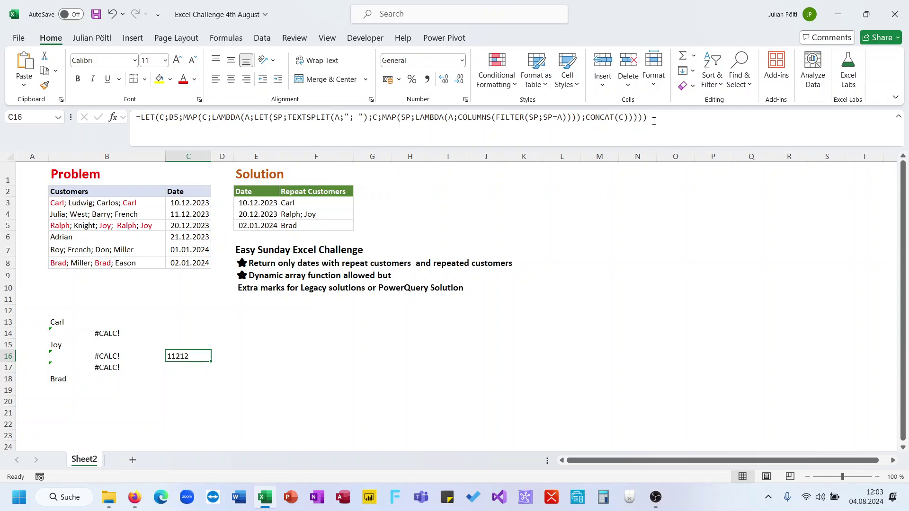
Step: Change the CONCAT argument in C16's formula to SP and confirm it
{"action": "left_click", "coordinate": [623, 119]}
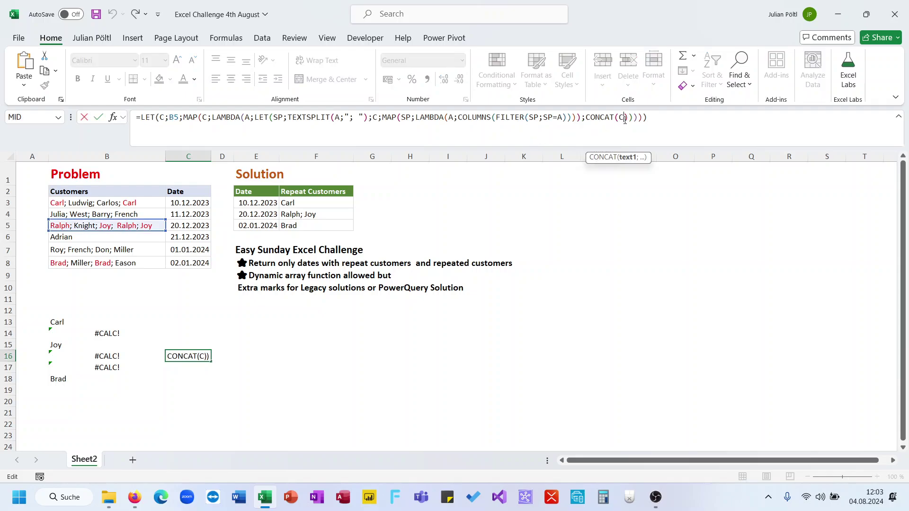
{"action": "key", "text": "ctrl+a"}
{"action": "type", "text": "SP"}
{"action": "key", "text": "Escape"}
{"action": "double_click", "coordinate": [622, 120]}
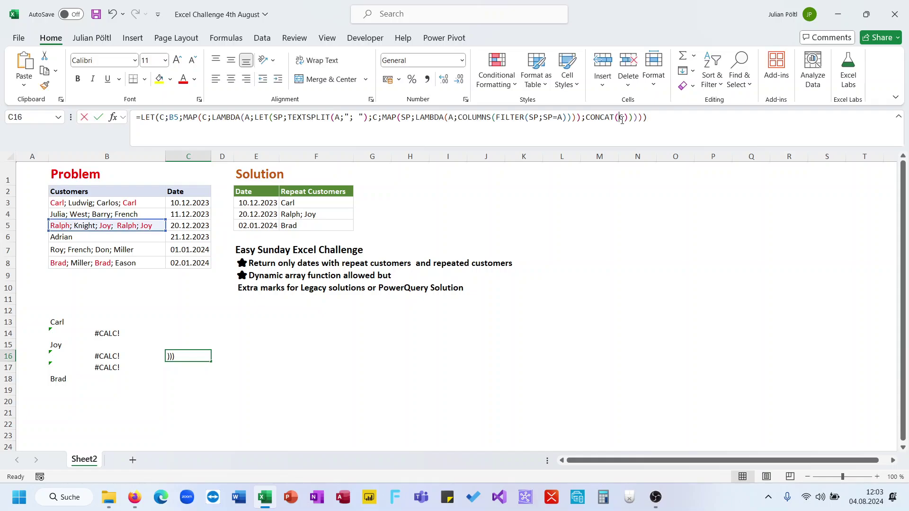
{"action": "type", "text": "SP"}
{"action": "key", "text": "Return"}
{"action": "key", "text": "Up"}
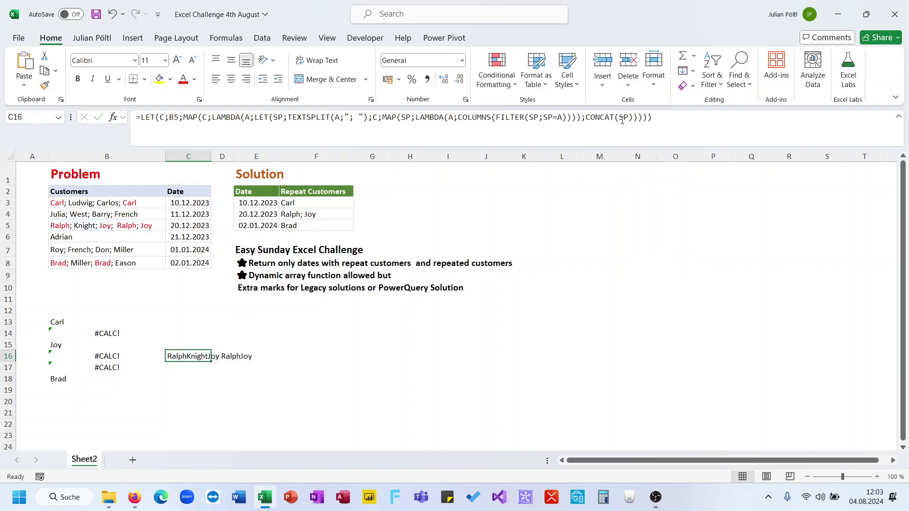
{"action": "key", "text": "Down"}
{"action": "key", "text": "Up"}
Step: Inspect the spacing before the fourth customer name in B5's text, and clear the test formula from C16
{"action": "key", "text": "Left"}
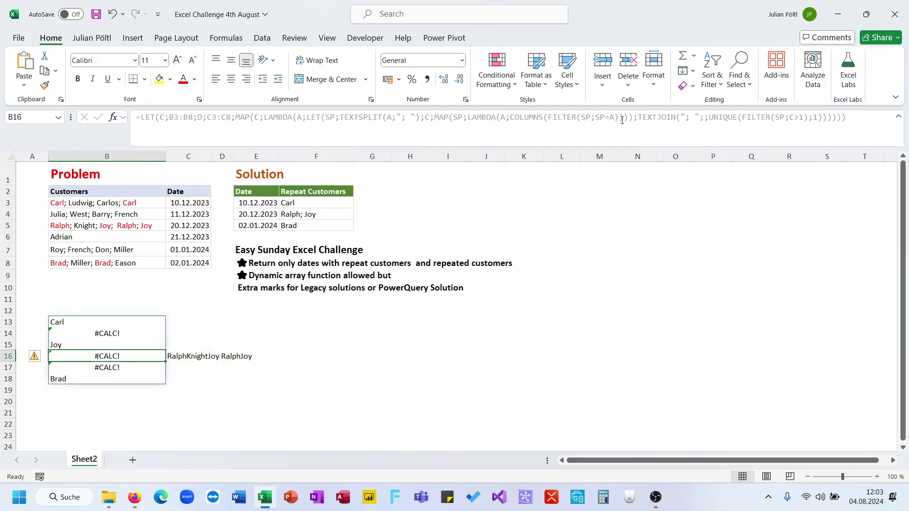
{"action": "left_click", "coordinate": [122, 225]}
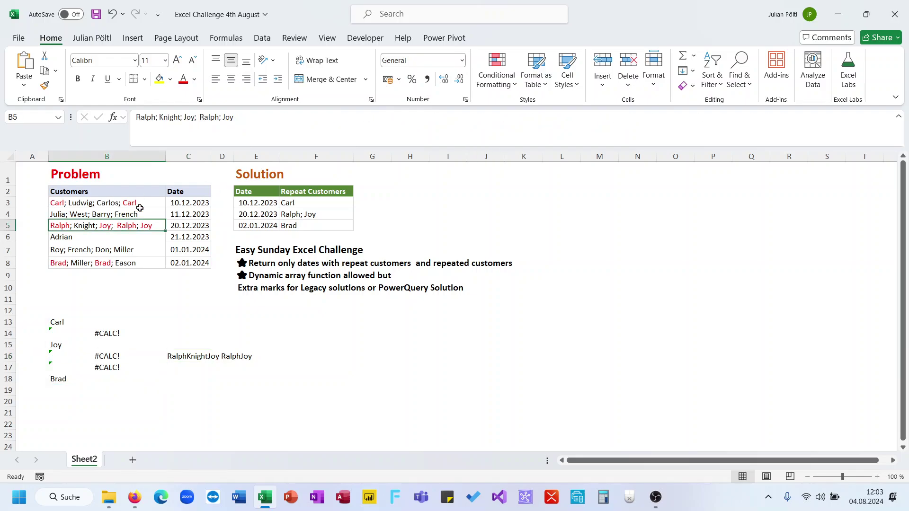
{"action": "left_click", "coordinate": [200, 118]}
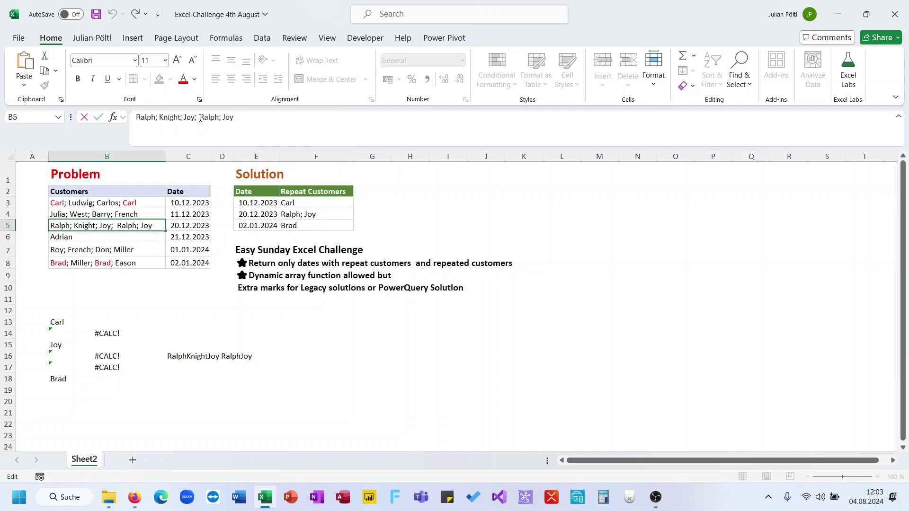
{"action": "left_click_drag", "start_coordinate": [200, 118], "coordinate": [198, 117]}
{"action": "key", "text": "Escape"}
{"action": "left_click", "coordinate": [202, 355]}
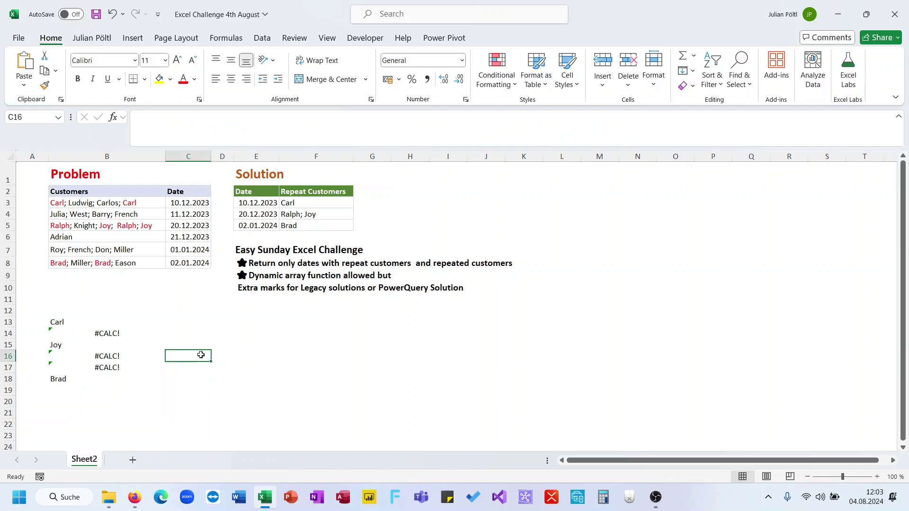
Step: Wrap TEXTSPLIT(A;"; ") in TRIM within B13's formula and confirm it
{"action": "left_click_drag", "start_coordinate": [102, 335], "coordinate": [105, 347]}
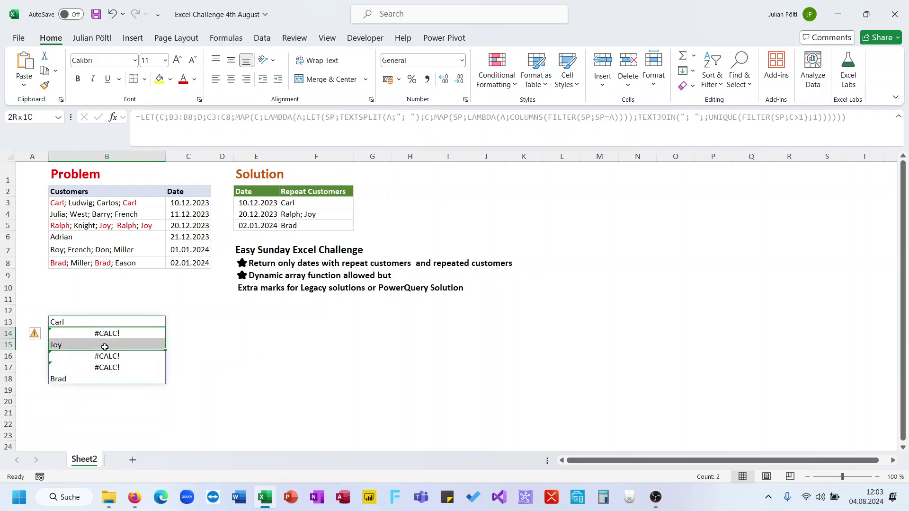
{"action": "left_click", "coordinate": [90, 321]}
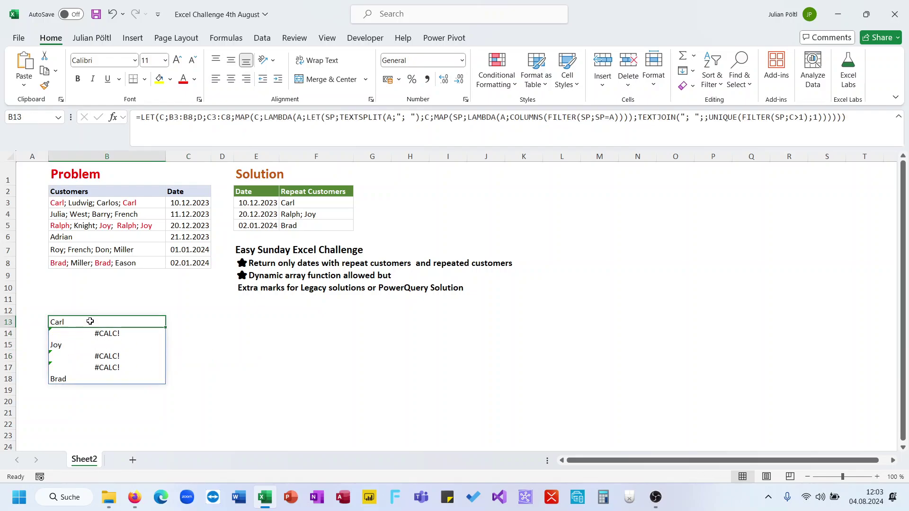
{"action": "left_click", "coordinate": [341, 118]}
{"action": "type", "text": "trim"}
{"action": "key", "text": "Tab"}
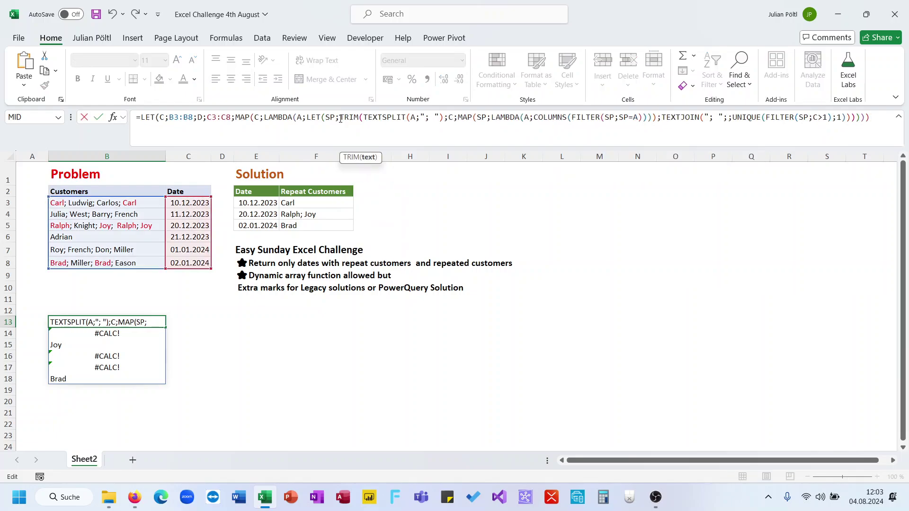
{"action": "type", "text": ")"}
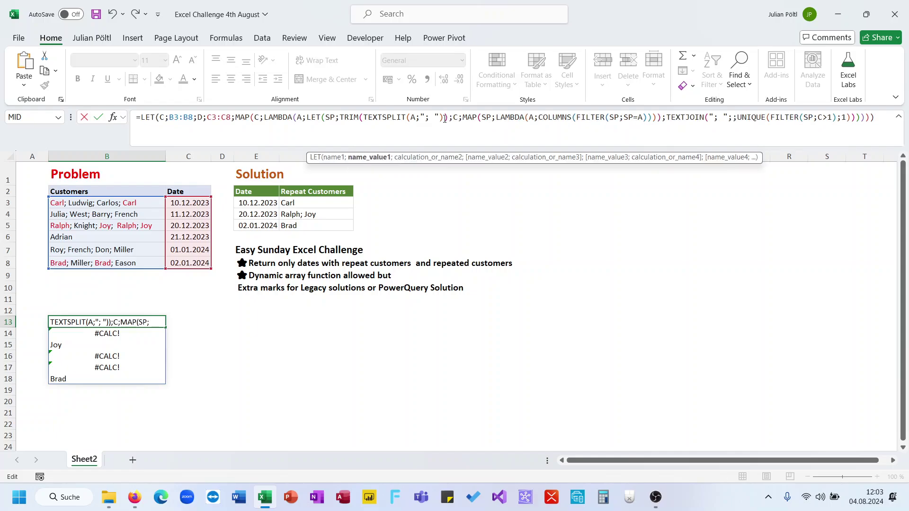
{"action": "key", "text": "ctrl+Return"}
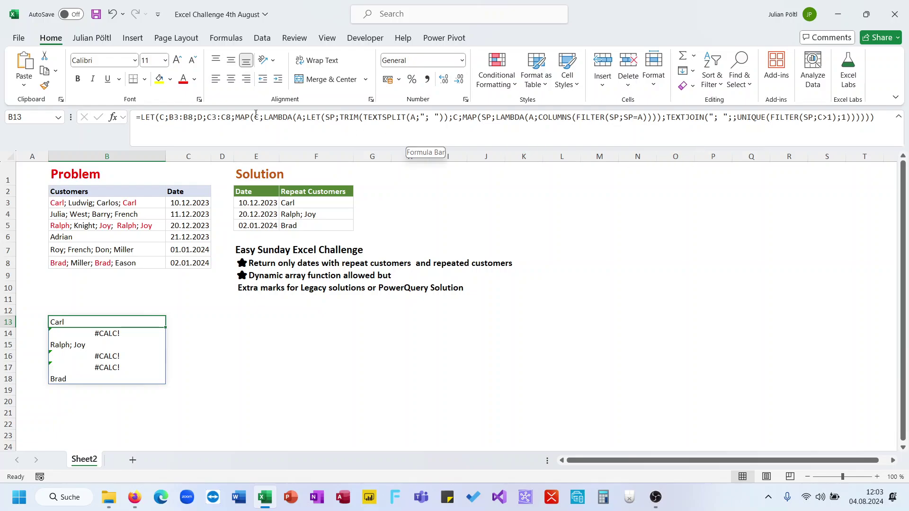
Step: Define the whole MAP calculation as the variable RP in B13's outer LET, ready for another argument
{"action": "left_click", "coordinate": [234, 117]}
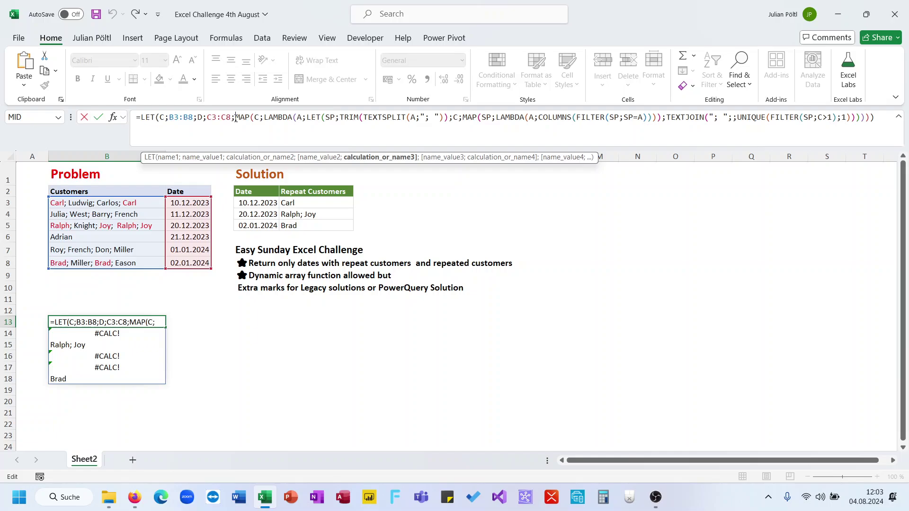
{"action": "type", "text": "RP;"}
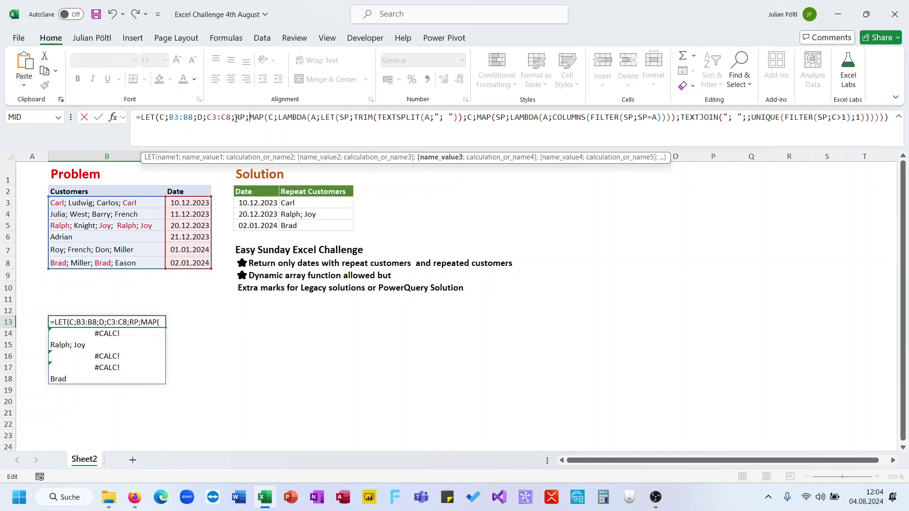
{"action": "left_click", "coordinate": [888, 119]}
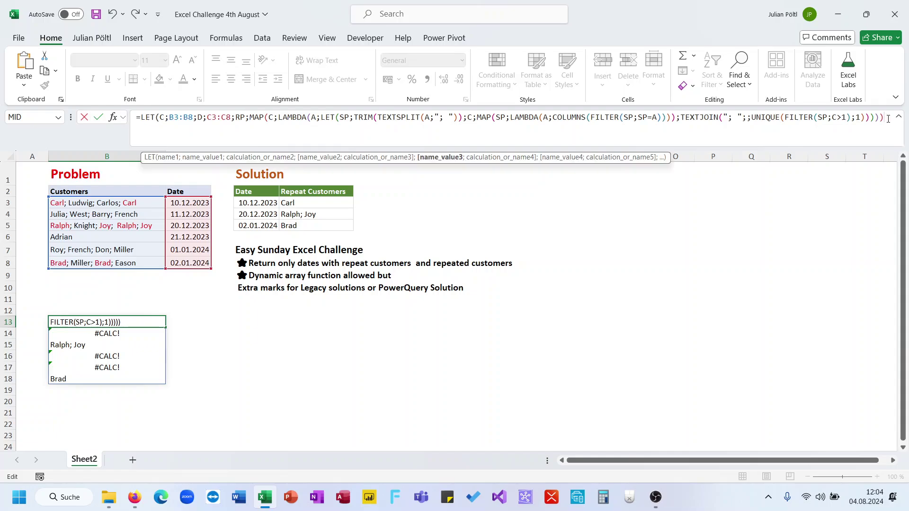
{"action": "type", "text": ";"}
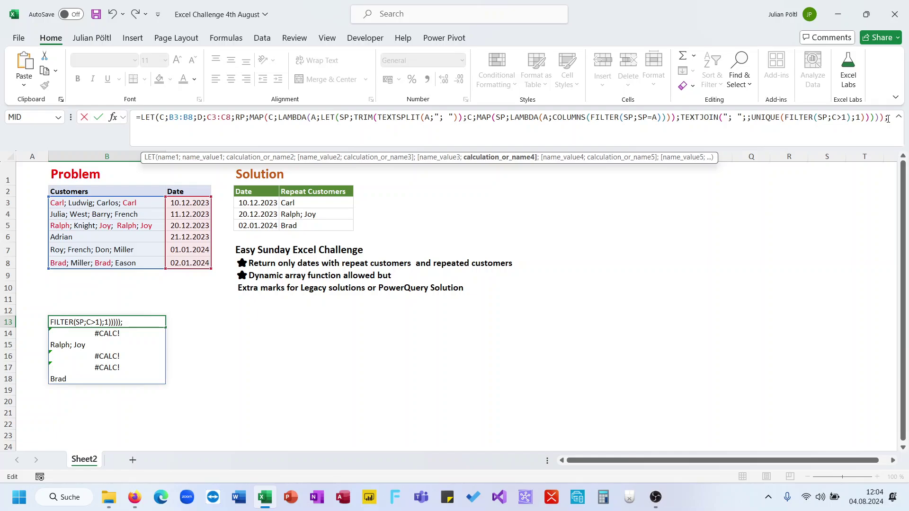
Step: Add FILTER(D;NOT(ISERR(RP))) as the final calculation of B13's LET and confirm the formula
{"action": "type", "text": "FILTER("}
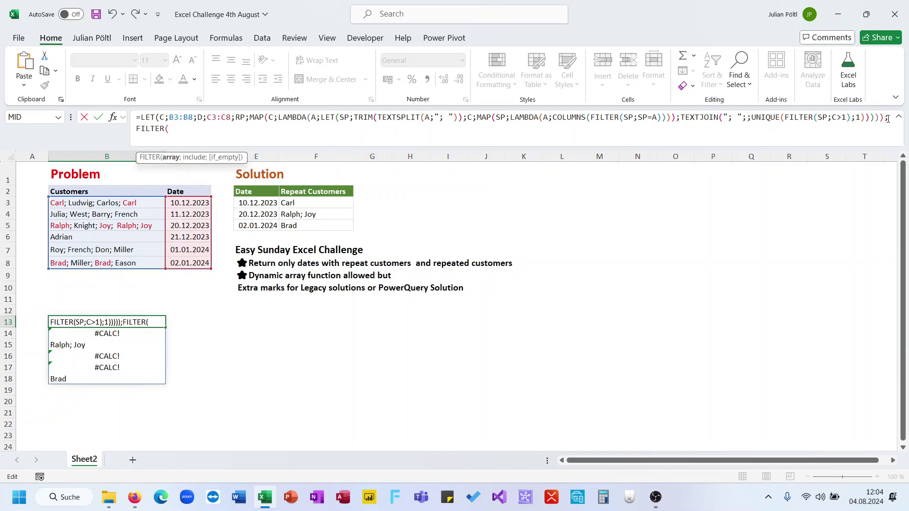
{"action": "type", "text": "D;"}
{"action": "type", "text": "no"}
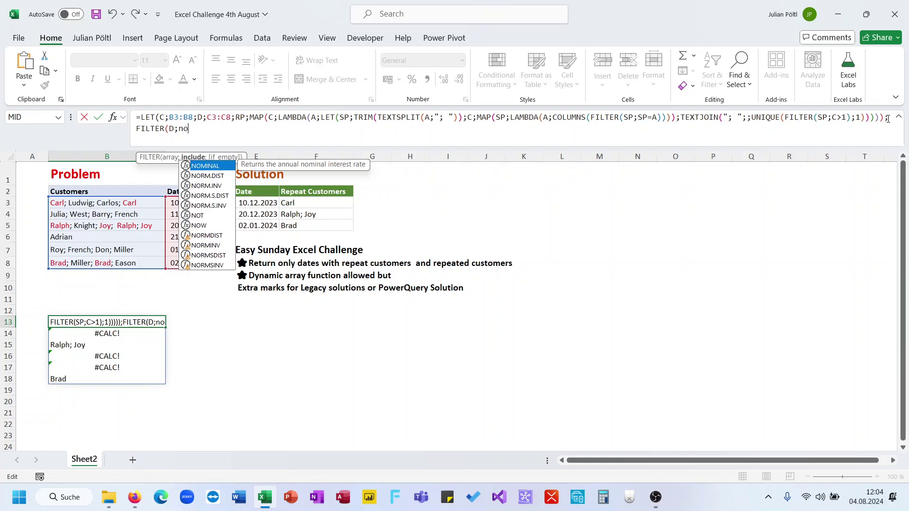
{"action": "type", "text": "t(RP"}
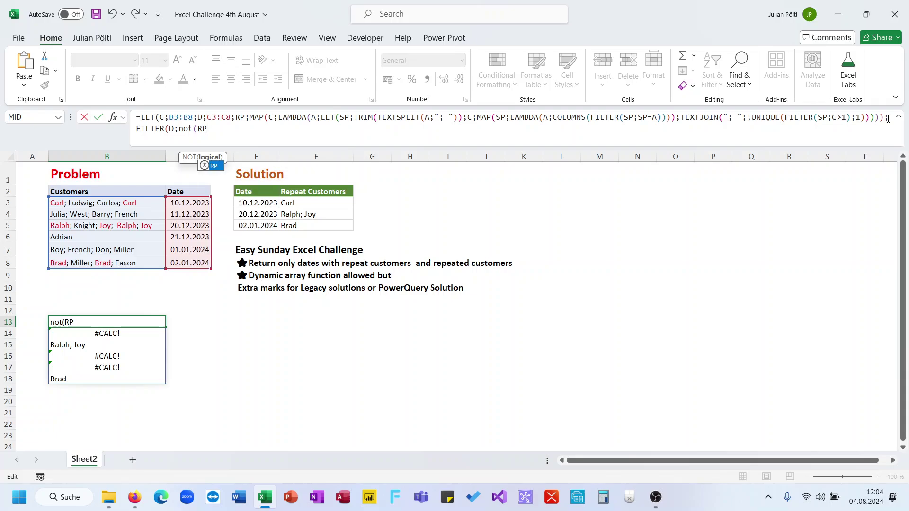
{"action": "key", "text": "BackSpace"}
{"action": "key", "text": "BackSpace"}
{"action": "type", "text": "ise"}
{"action": "key", "text": "Tab"}
{"action": "type", "text": "RP))))"}
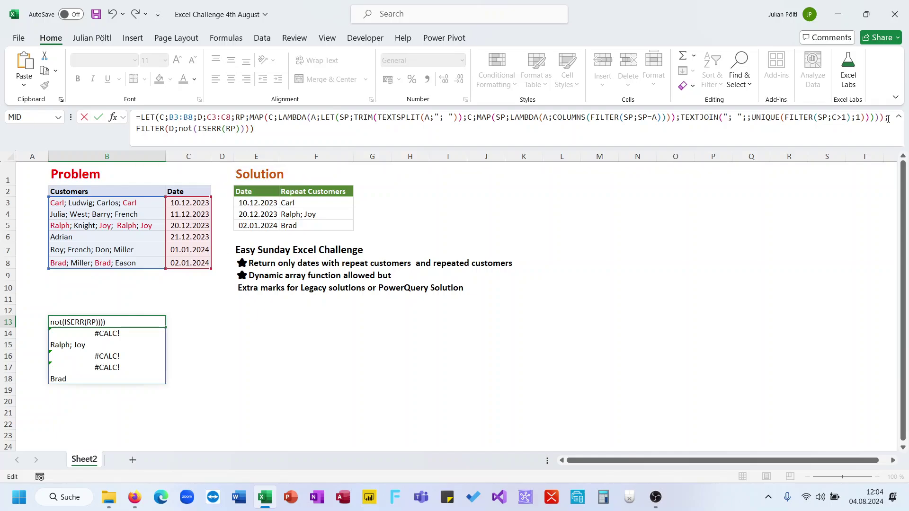
{"action": "key", "text": "ctrl+Return"}
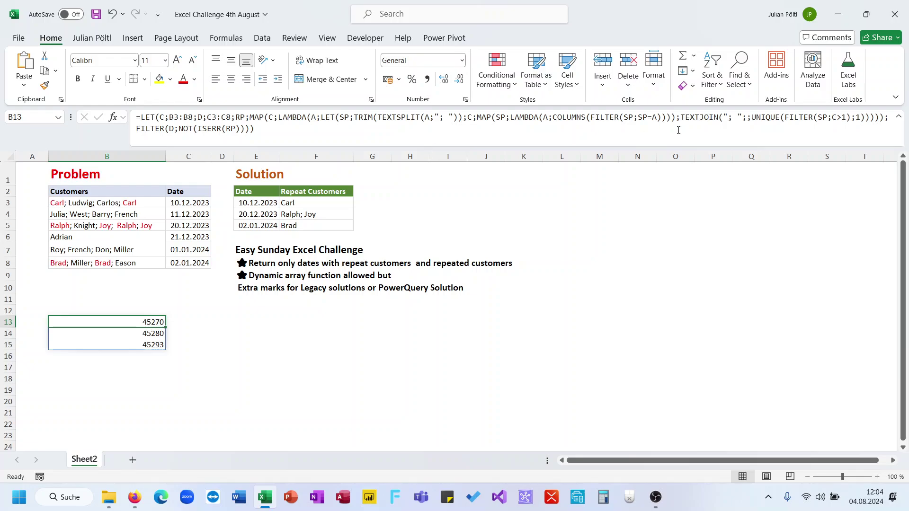
Step: Replace the FILTER array D with HSTACK(D;RP) in B13's formula and confirm it
{"action": "left_click", "coordinate": [137, 132]}
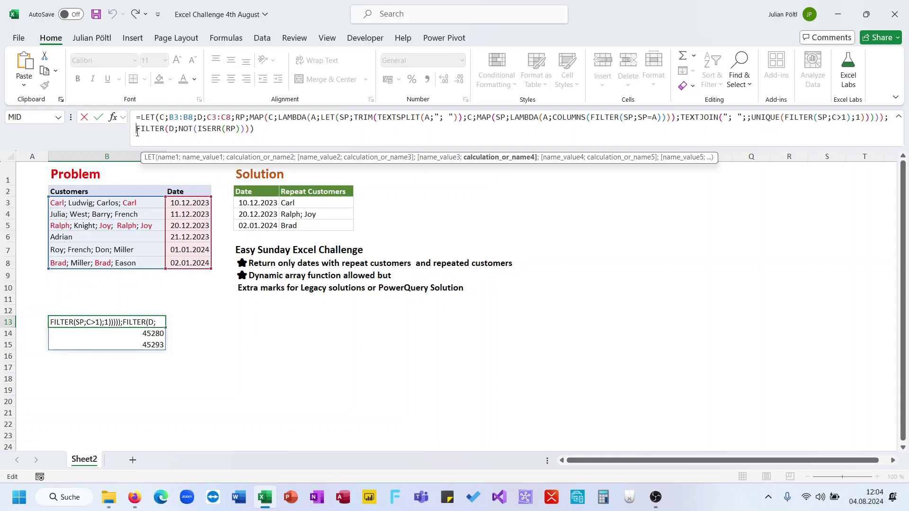
{"action": "double_click", "coordinate": [174, 130]}
{"action": "type", "text": "hs"}
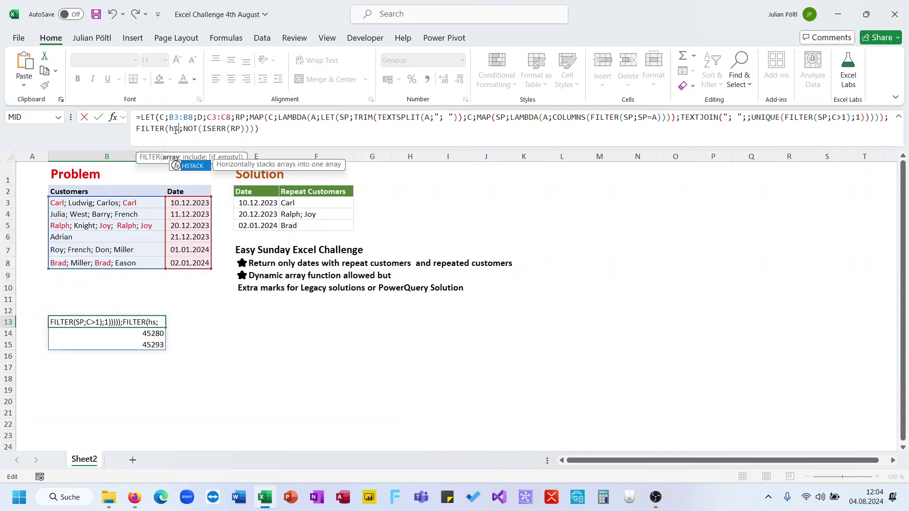
{"action": "key", "text": "Tab"}
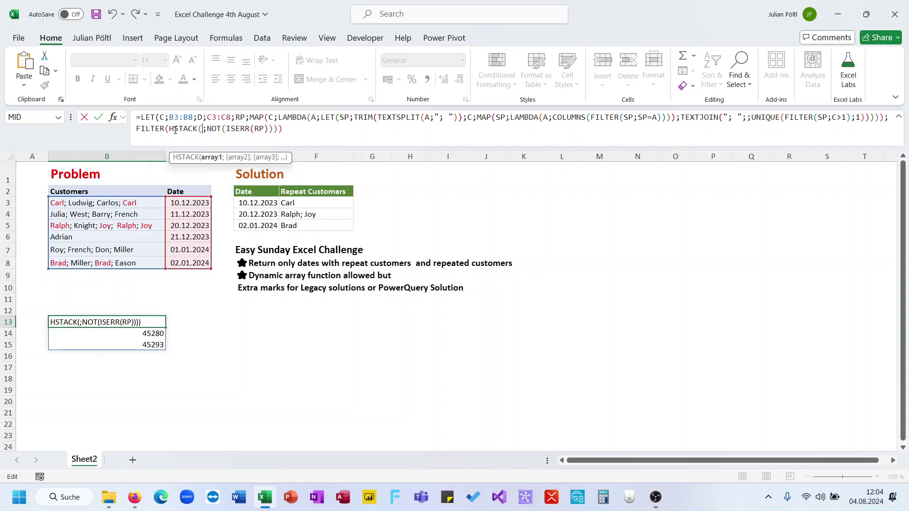
{"action": "type", "text": "D;RP"}
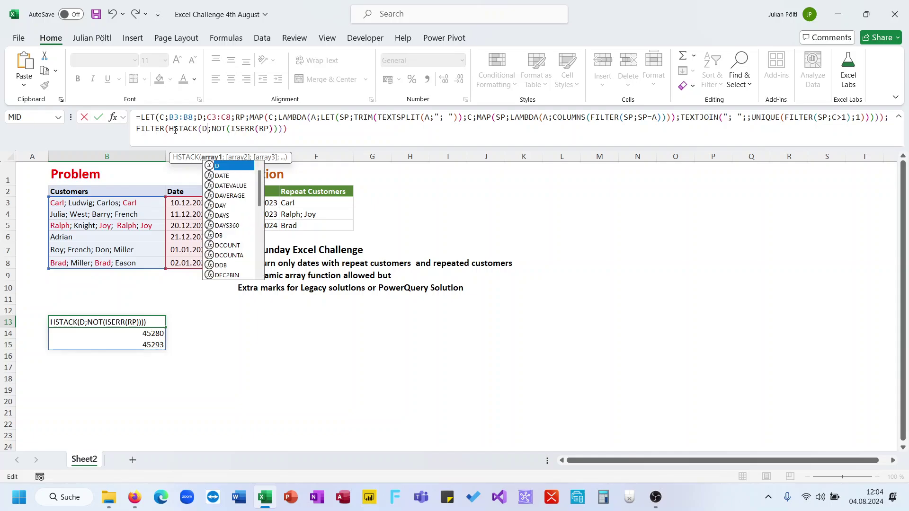
{"action": "type", "text": ")"}
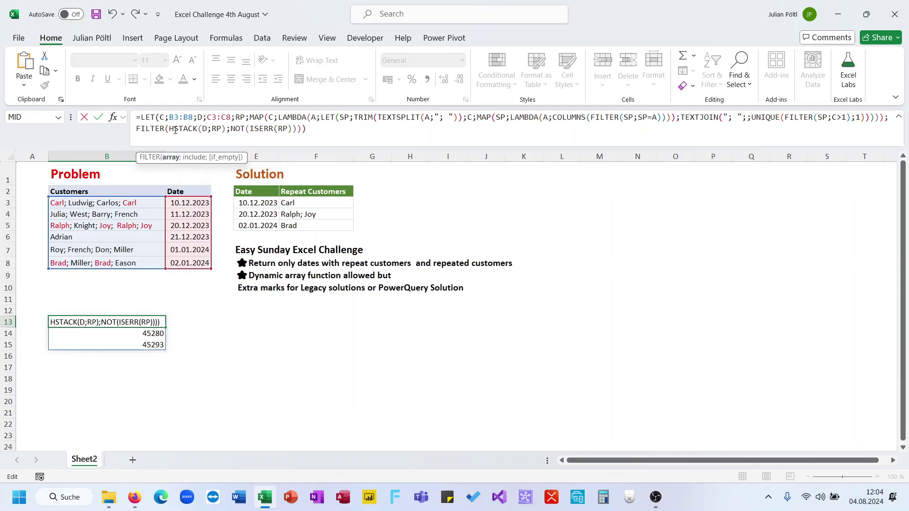
{"action": "key", "text": "Return"}
{"action": "key", "text": "Up"}
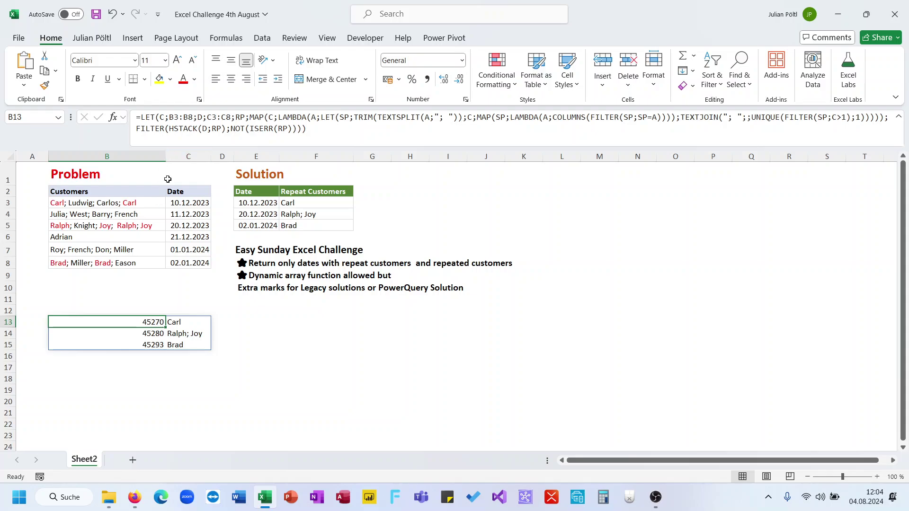
Step: Wrap the final FILTER in B13's formula as VSTACK(HSTACK("Date";"Repeat Customers");FILTER(HSTACK(D;RP);NOT(ISERR(RP)))) and confirm it
{"action": "left_click", "coordinate": [138, 130]}
{"action": "type", "text": "VSTACK(HSTACK("}
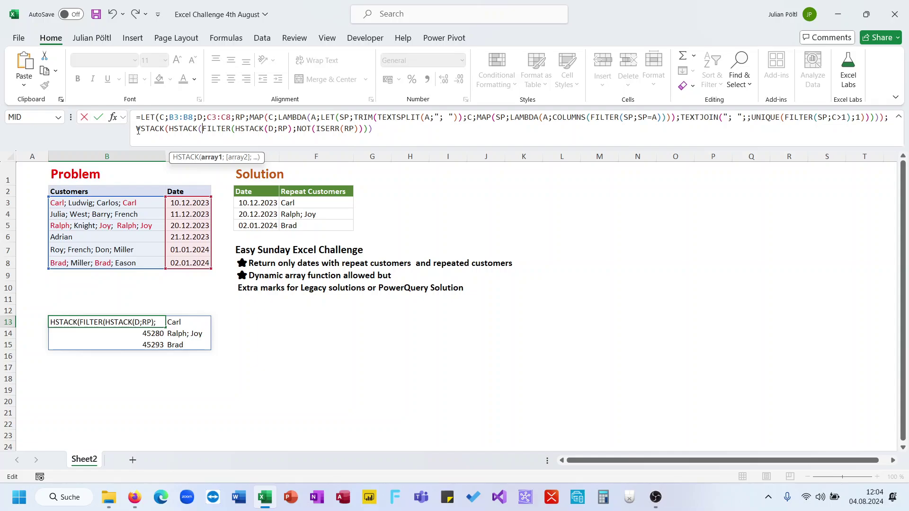
{"action": "type", "text": "\"Date"}
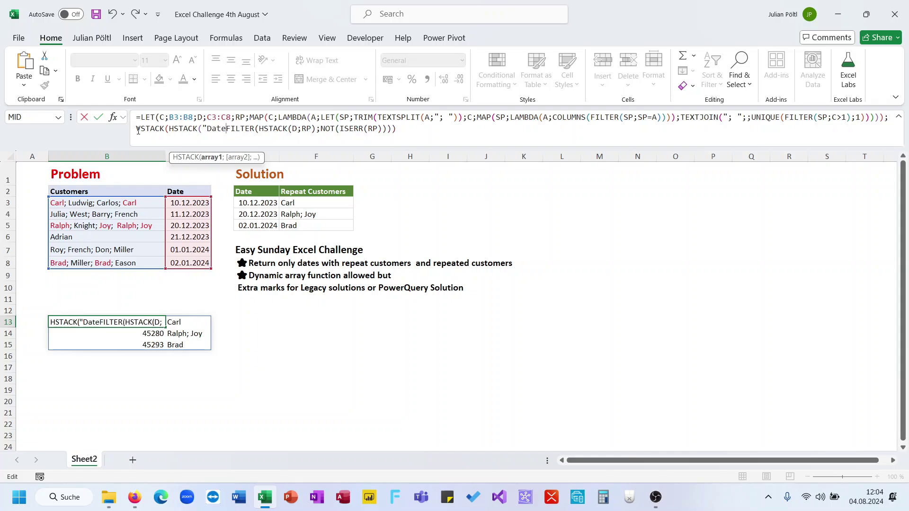
{"action": "type", "text": "\";\"Repe"}
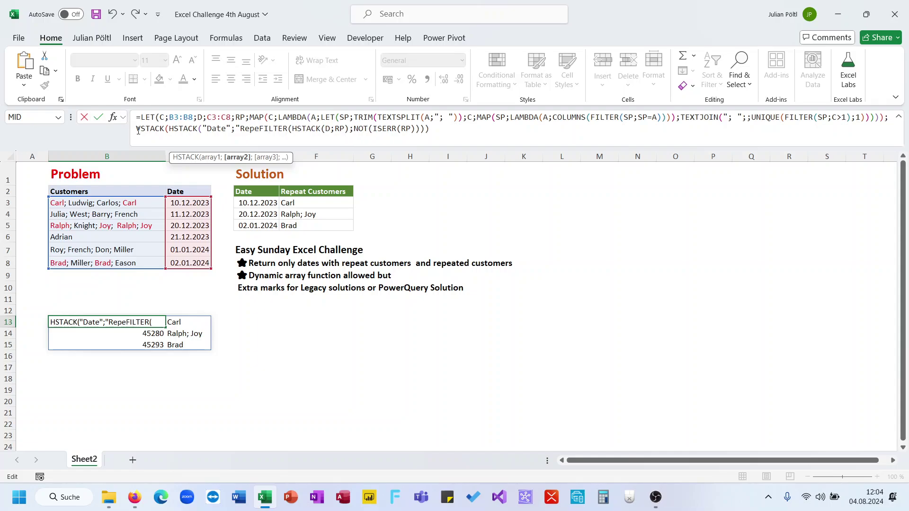
{"action": "type", "text": "ated"}
{"action": "key", "text": "BackSpace"}
{"action": "key", "text": "BackSpace"}
{"action": "key", "text": "BackSpace"}
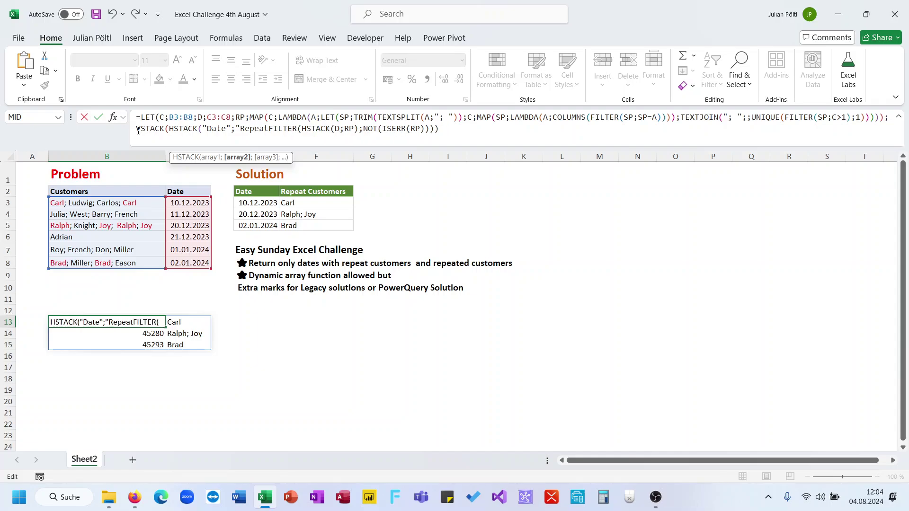
{"action": "key", "text": "BackSpace"}
{"action": "type", "text": "at Custome"}
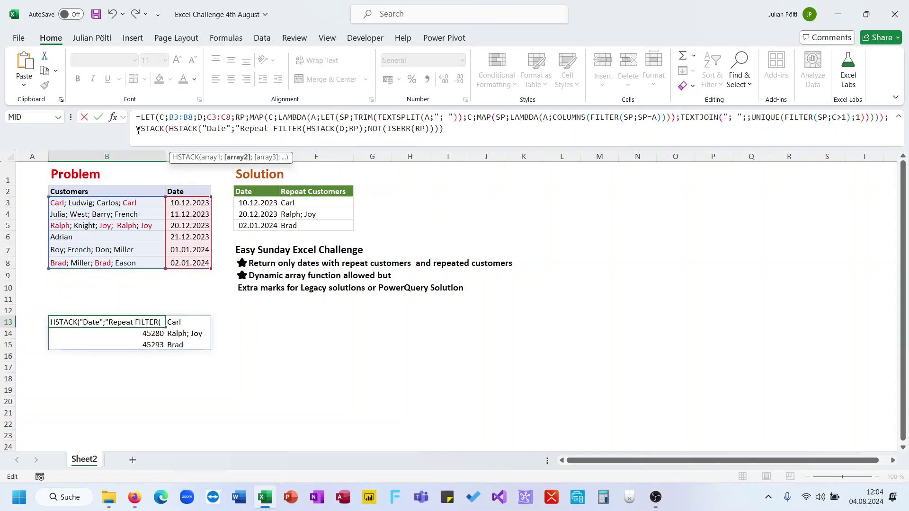
{"action": "type", "text": "rs\")"}
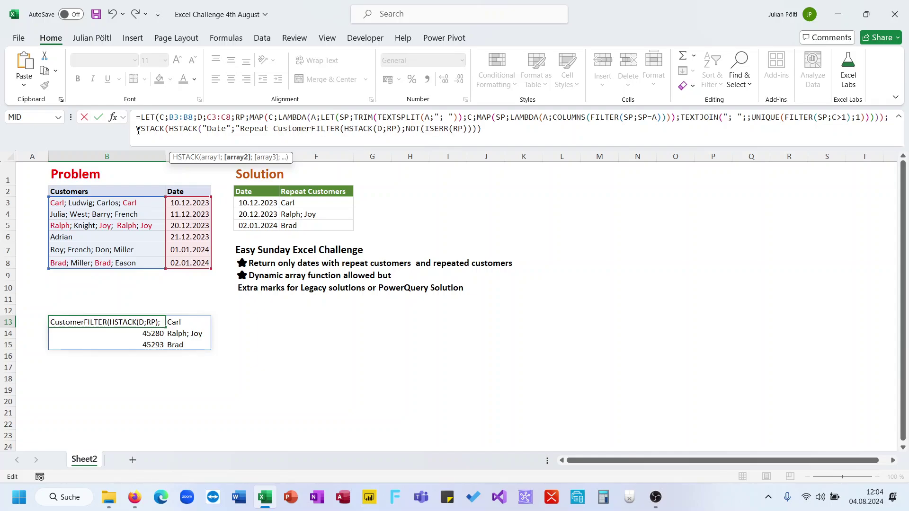
{"action": "type", "text": ";"}
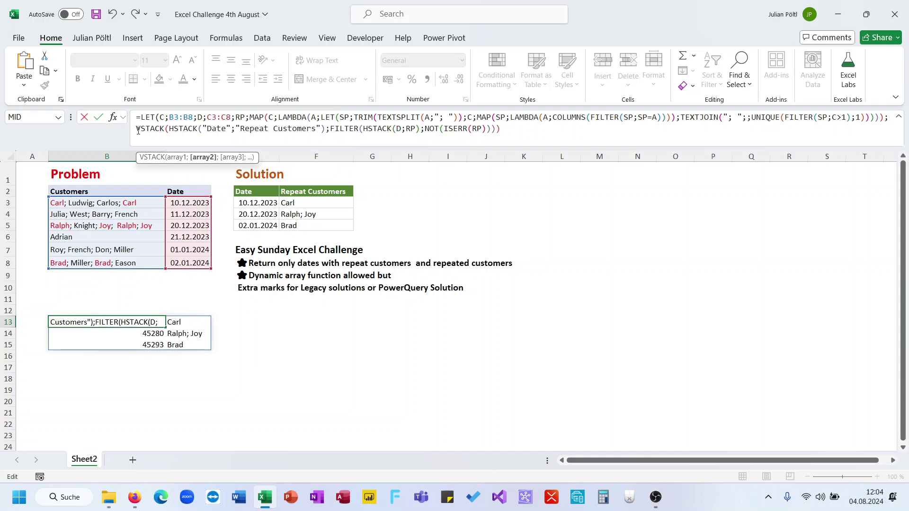
{"action": "left_click", "coordinate": [545, 124]}
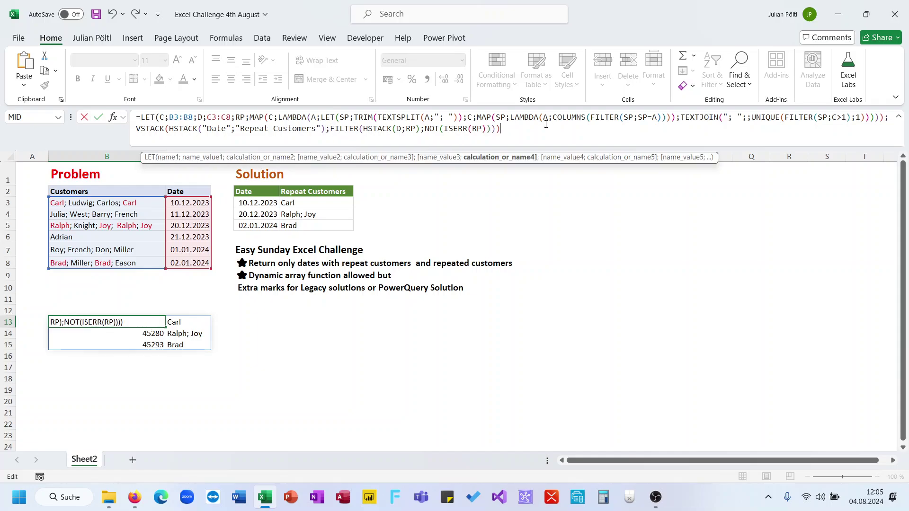
{"action": "type", "text": ")"}
{"action": "key", "text": "Return"}
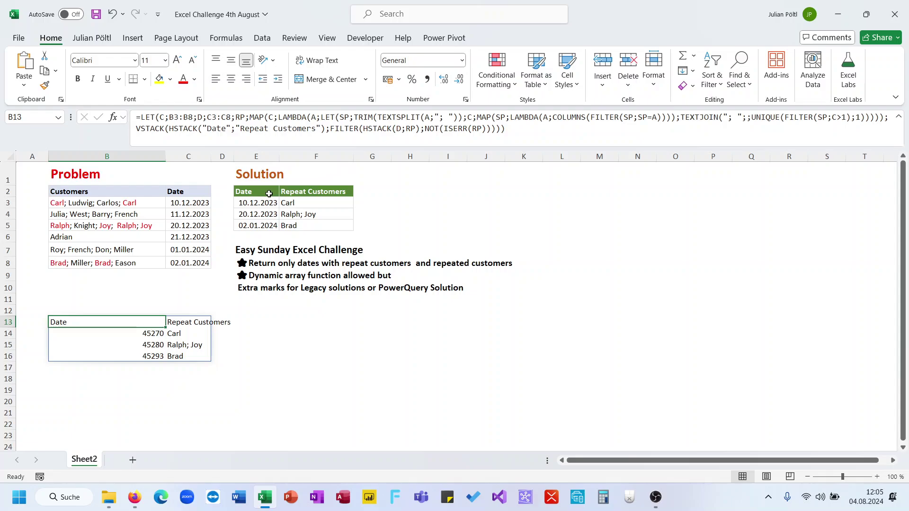
Step: Copy the formatting of the solution table E2:F5 onto the formula's output range B13:C16
{"action": "left_click_drag", "start_coordinate": [265, 191], "coordinate": [350, 227]}
{"action": "left_click", "coordinate": [44, 86]}
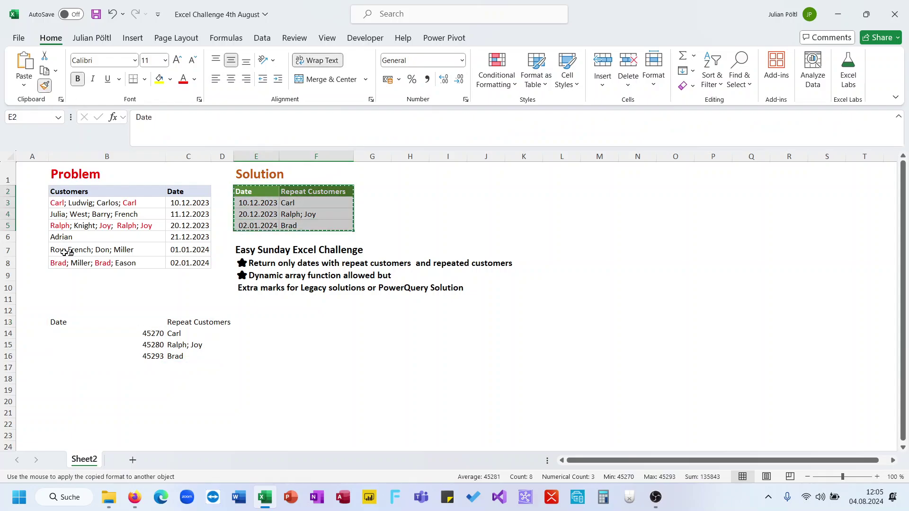
{"action": "left_click_drag", "start_coordinate": [75, 321], "coordinate": [173, 358]}
{"action": "left_click", "coordinate": [294, 355]}
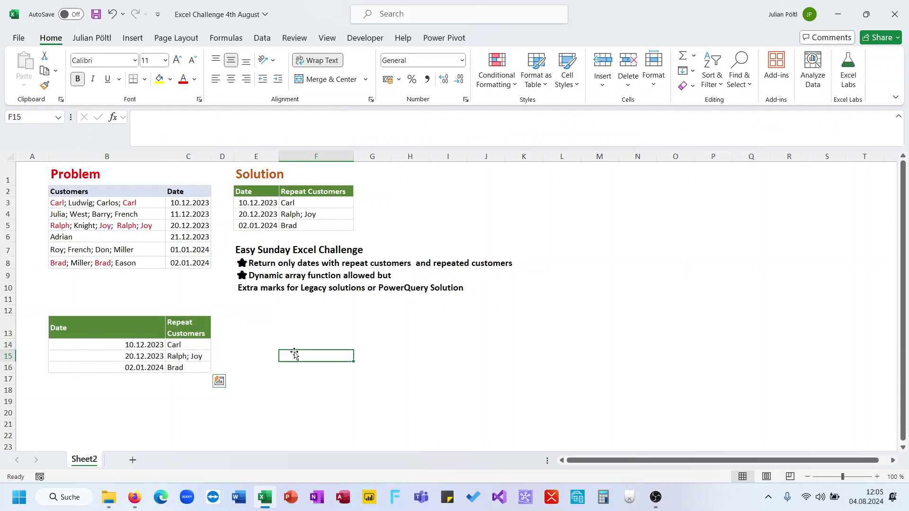
Step: Copy the full formula text from B13 and paste it into a new blank Word document
{"action": "left_click", "coordinate": [156, 332]}
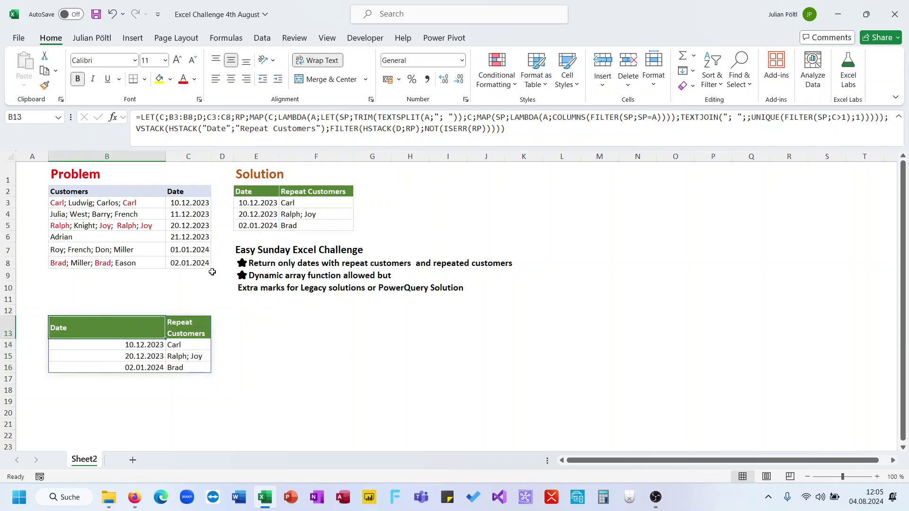
{"action": "double_click", "coordinate": [274, 128]}
{"action": "key", "text": "ctrl+a"}
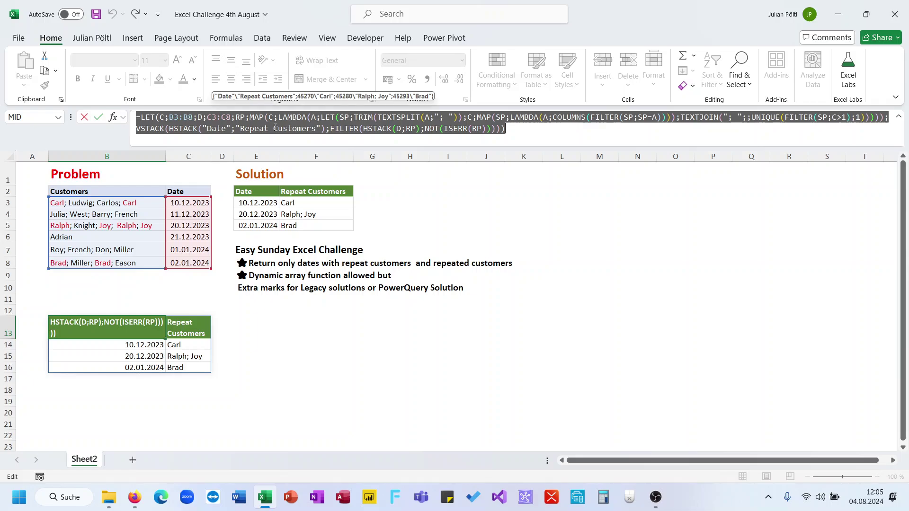
{"action": "key", "text": "ctrl+c"}
{"action": "key", "text": "Escape"}
{"action": "left_click", "coordinate": [251, 509]}
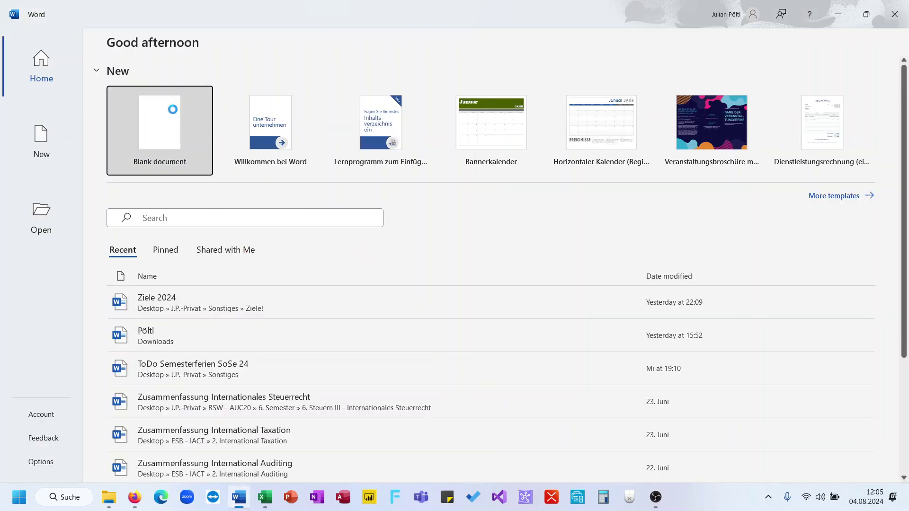
{"action": "key", "text": "Return"}
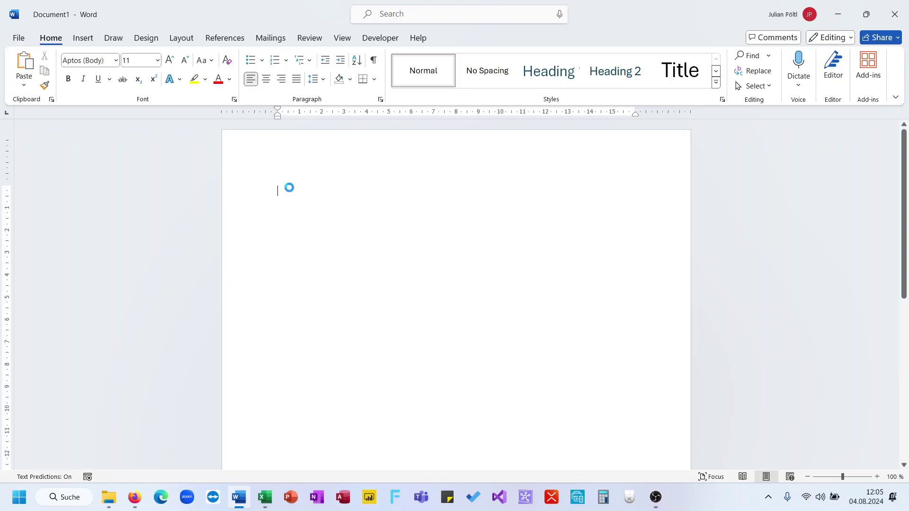
{"action": "key", "text": "ctrl+v"}
Step: Replace all semicolons in the pasted formula with commas and close Find and Replace
{"action": "key", "text": "ctrl+h"}
{"action": "type", "text": ";"}
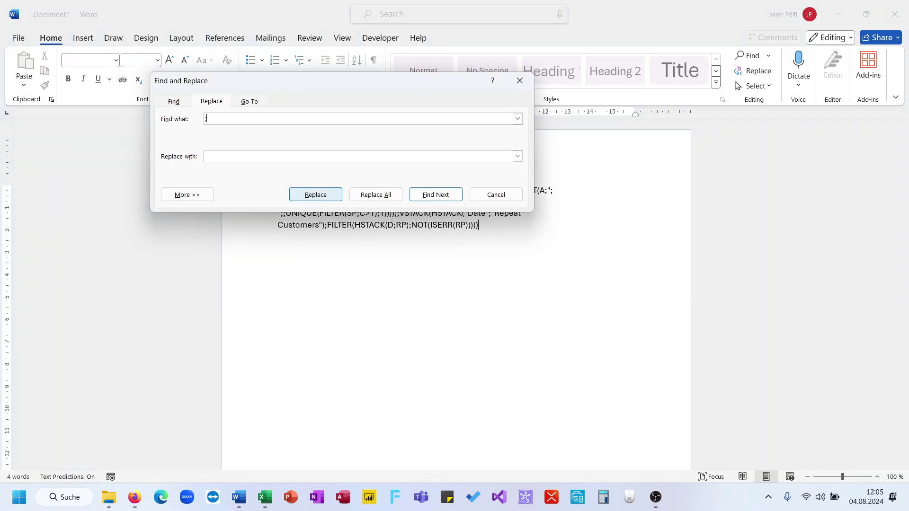
{"action": "type", "text": ","}
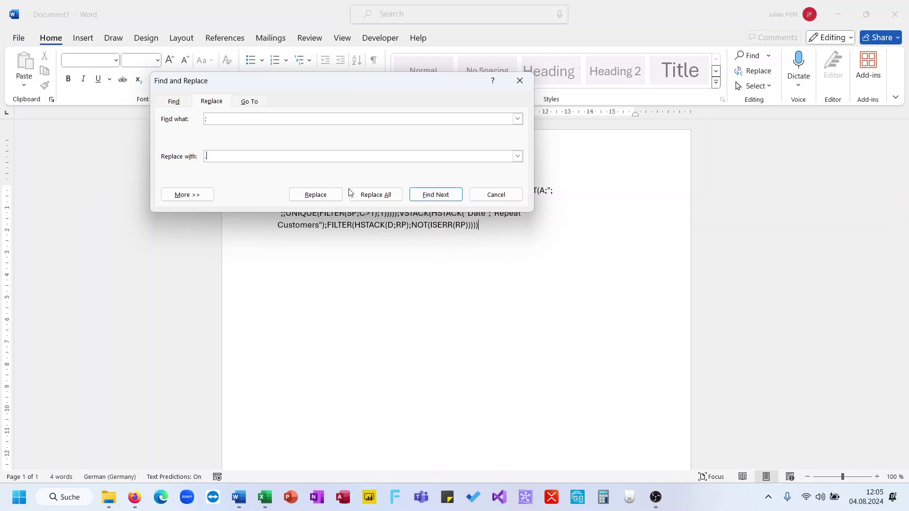
{"action": "left_click", "coordinate": [364, 194]}
{"action": "left_click", "coordinate": [457, 280]}
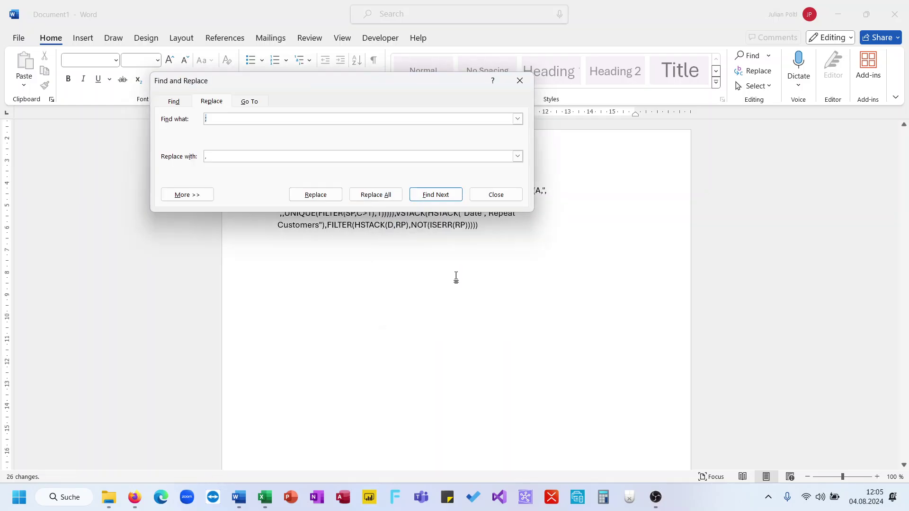
{"action": "left_click", "coordinate": [497, 196]}
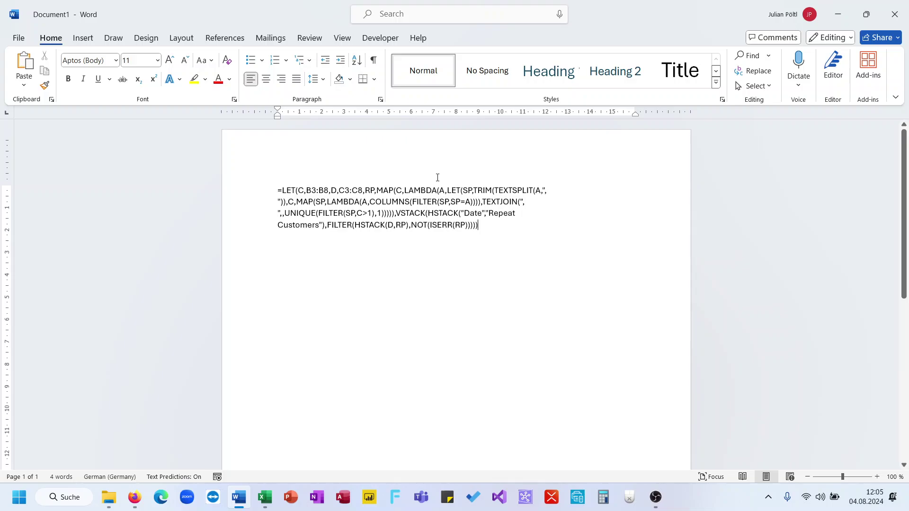
Step: Restore the semicolons inside the quoted delimiters of TEXTSPLIT and TEXTJOIN in the pasted formula
{"action": "scroll", "coordinate": [436, 177], "scroll_direction": "up", "scroll_amount": 3, "text": "ctrl"}
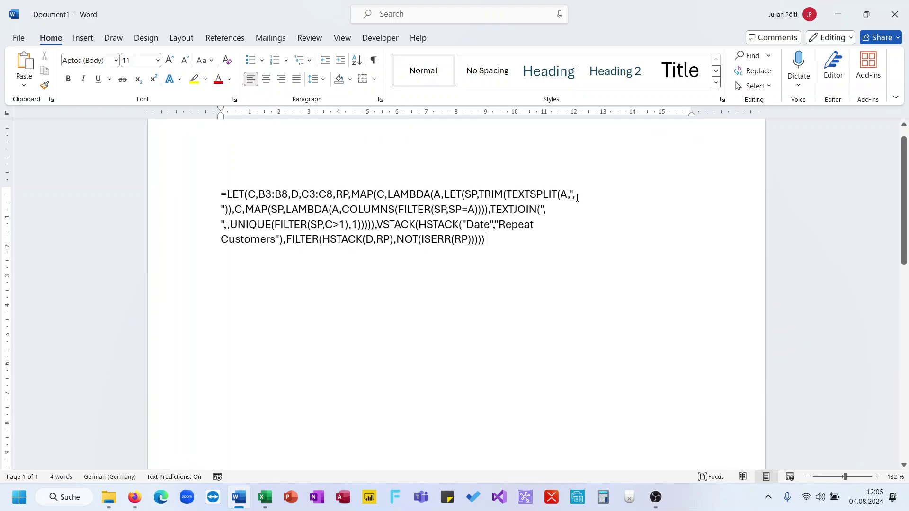
{"action": "key", "text": "BackSpace"}
{"action": "type", "text": ";"}
{"action": "left_click", "coordinate": [546, 209]}
{"action": "key", "text": "BackSpace"}
{"action": "type", "text": ";"}
Step: Copy the whole converted formula and paste it into the comment box of the challenge post on LinkedIn in Firefox
{"action": "key", "text": "ctrl+a"}
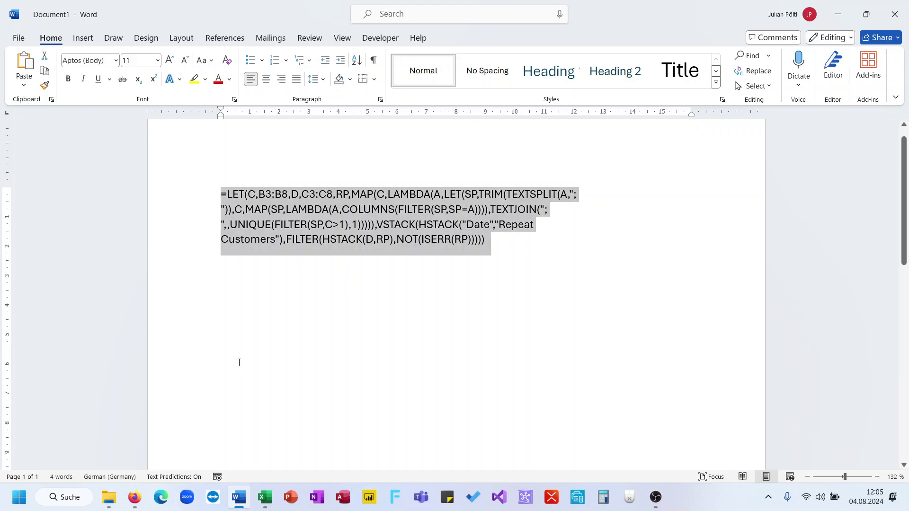
{"action": "left_click", "coordinate": [135, 497]}
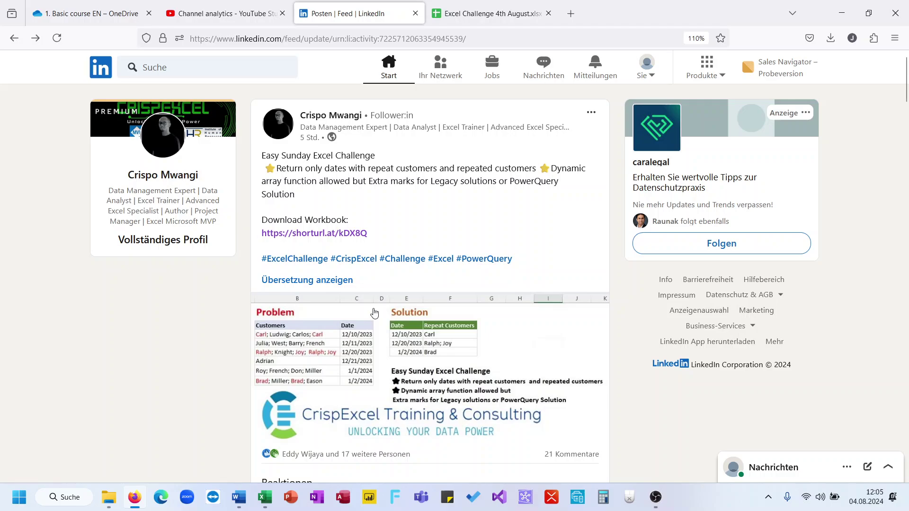
{"action": "scroll", "coordinate": [360, 298], "scroll_direction": "down", "scroll_amount": 8}
{"action": "left_click", "coordinate": [351, 229]}
{"action": "key", "text": "ctrl+v"}
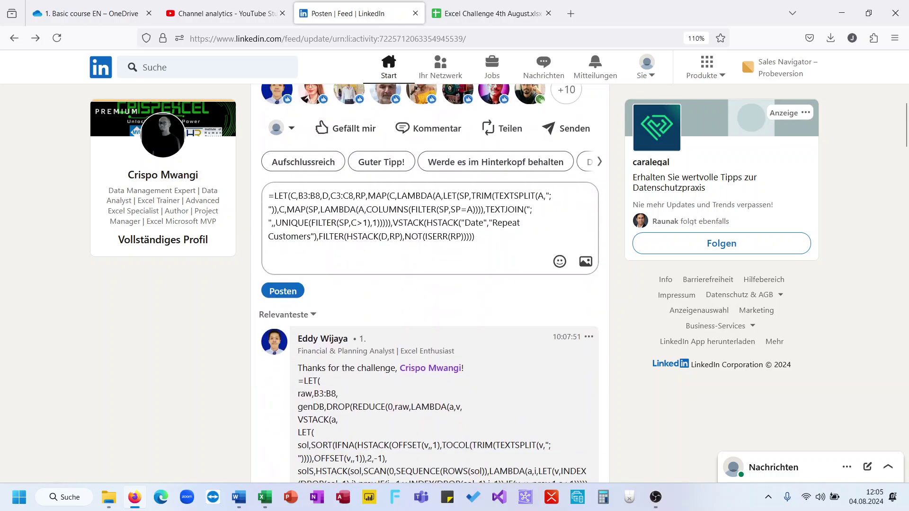
Step: Examine the other commenters' solutions and the author's replies below the challenge post
{"action": "scroll", "coordinate": [350, 229], "scroll_direction": "down", "scroll_amount": 7}
{"action": "scroll", "coordinate": [444, 284], "scroll_direction": "down", "scroll_amount": 20}
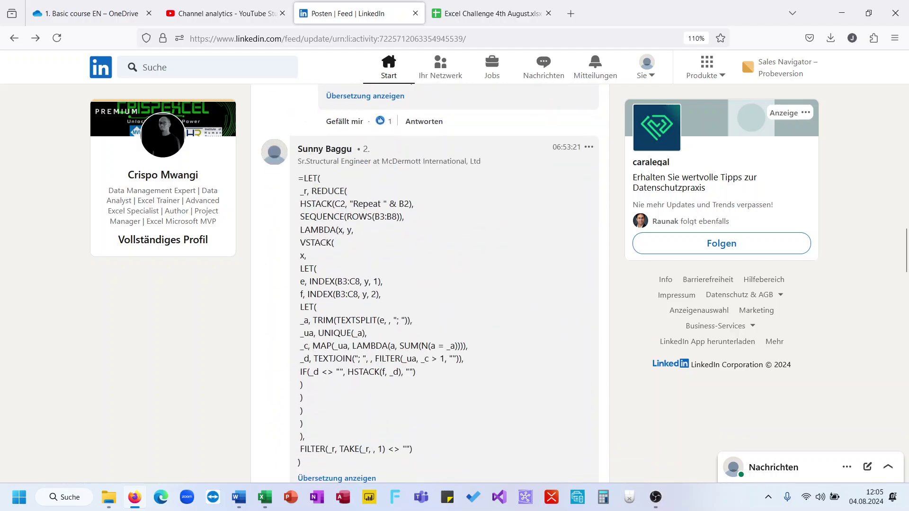
{"action": "scroll", "coordinate": [345, 230], "scroll_direction": "down", "scroll_amount": 20}
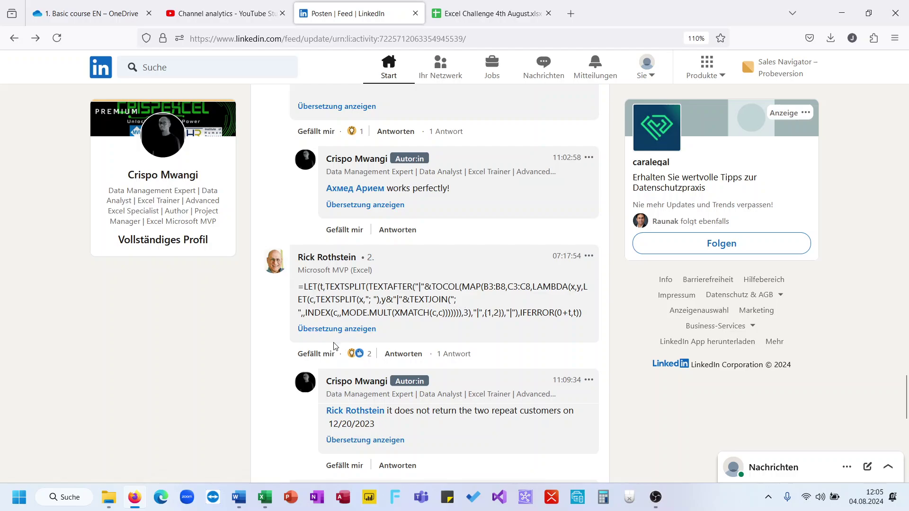
{"action": "left_click_drag", "start_coordinate": [395, 416], "coordinate": [402, 426]}
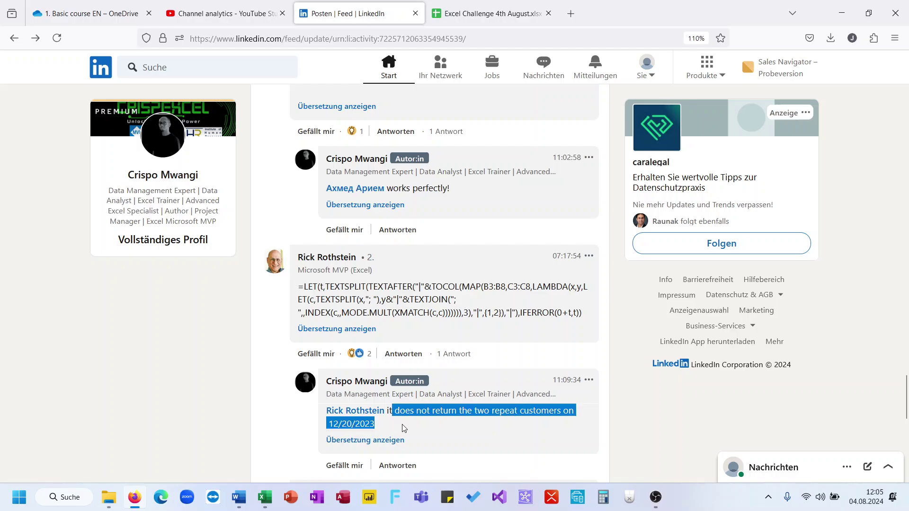
{"action": "scroll", "coordinate": [402, 426], "scroll_direction": "down", "scroll_amount": 2}
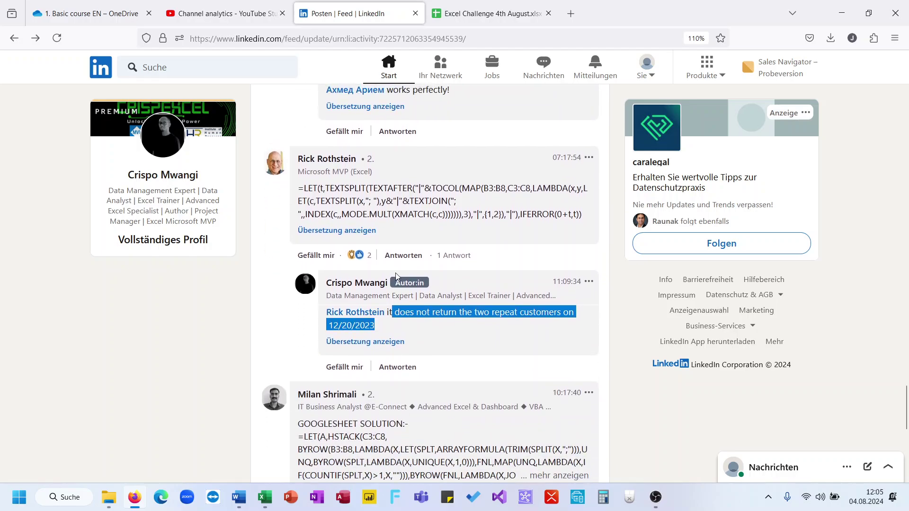
{"action": "scroll", "coordinate": [396, 277], "scroll_direction": "down", "scroll_amount": 2}
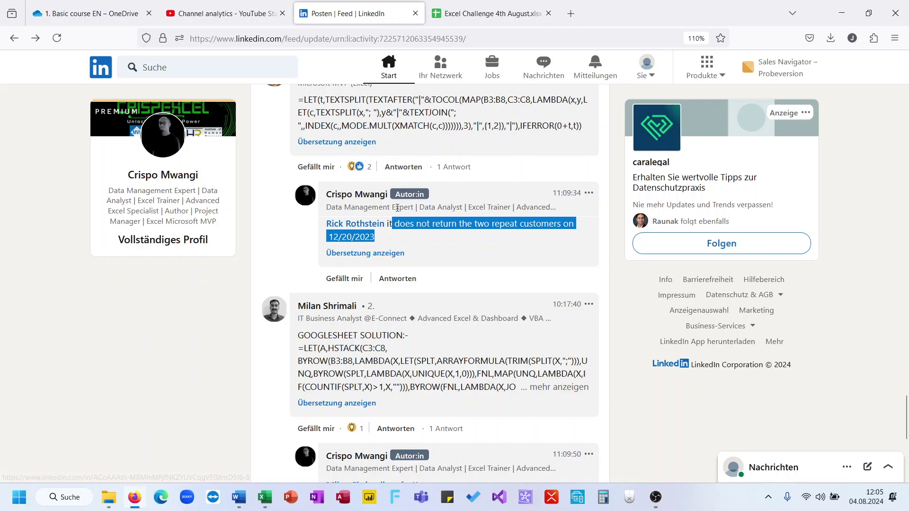
{"action": "scroll", "coordinate": [397, 208], "scroll_direction": "down", "scroll_amount": 7}
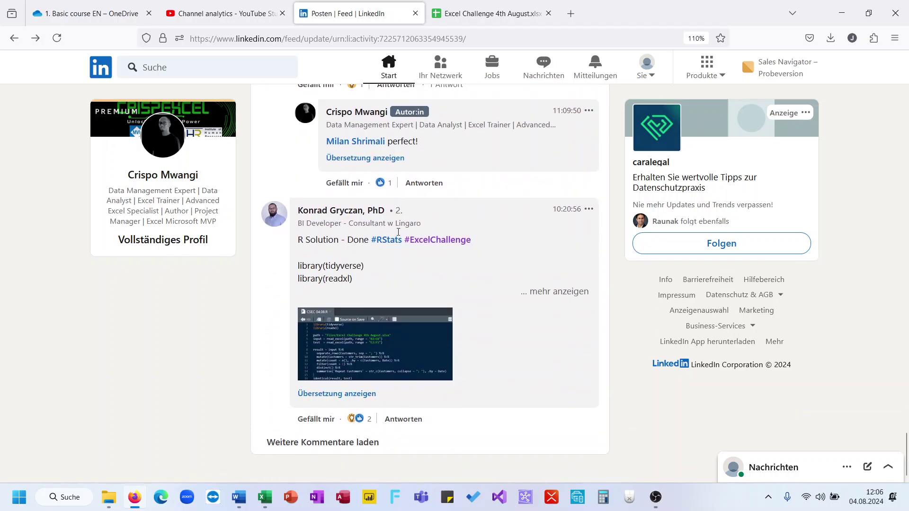
{"action": "scroll", "coordinate": [397, 338], "scroll_direction": "up", "scroll_amount": 10}
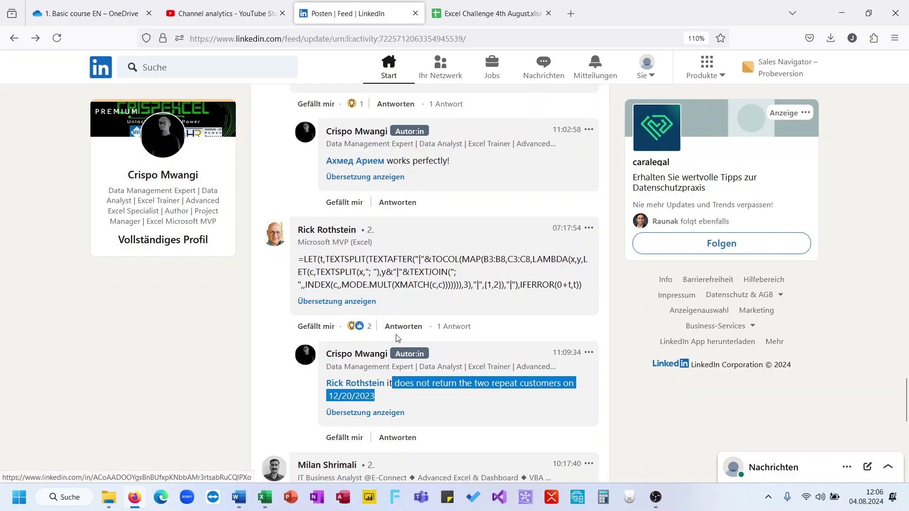
{"action": "scroll", "coordinate": [436, 305], "scroll_direction": "up", "scroll_amount": 10}
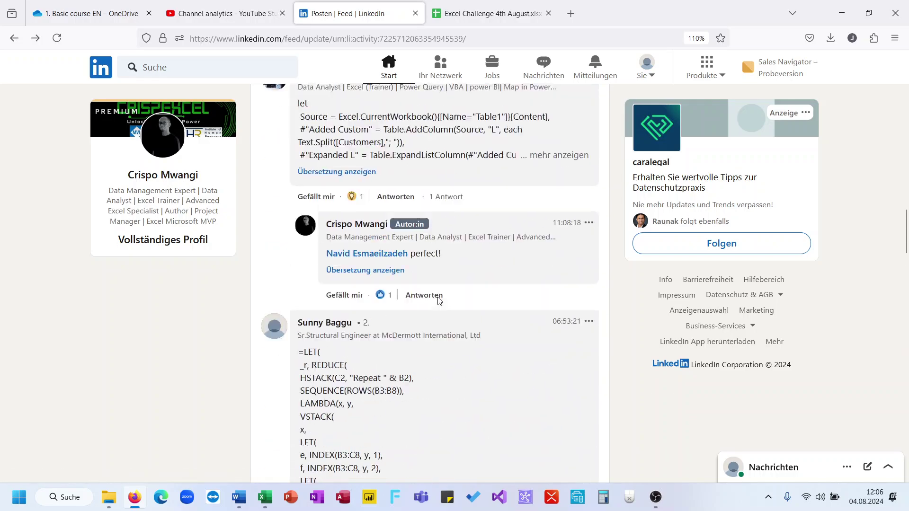
{"action": "scroll", "coordinate": [439, 301], "scroll_direction": "up", "scroll_amount": 15}
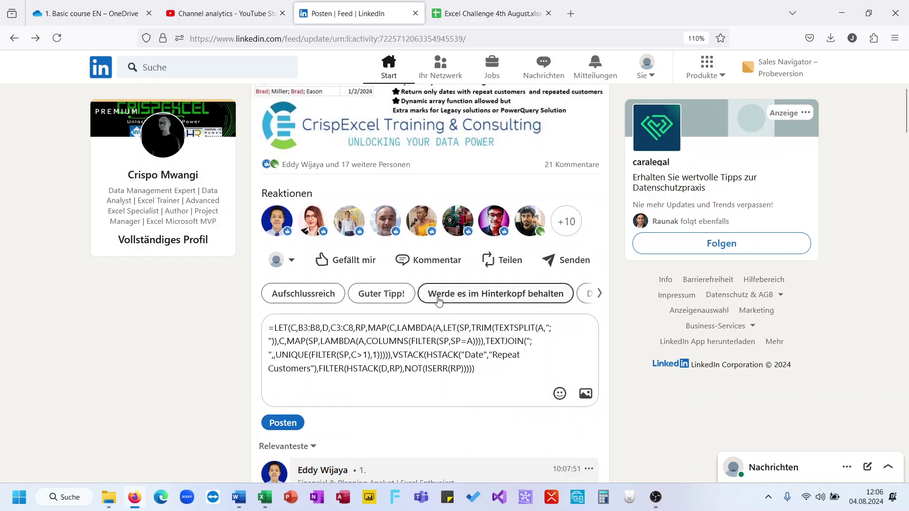
Step: Publish the formula comment on the challenge post and switch back to the challenge workbook in Excel, selecting cell E13
{"action": "scroll", "coordinate": [439, 300], "scroll_direction": "down", "scroll_amount": 3}
{"action": "left_click", "coordinate": [295, 294]}
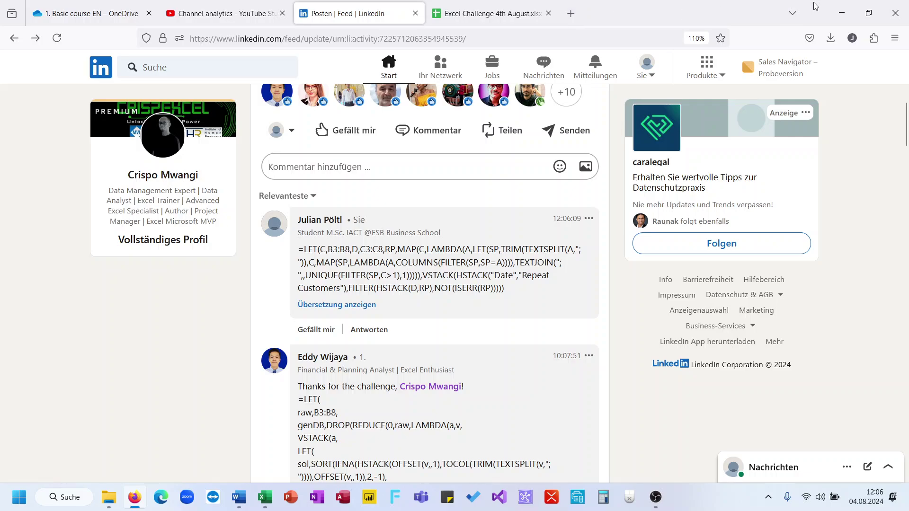
{"action": "left_click", "coordinate": [842, 13]}
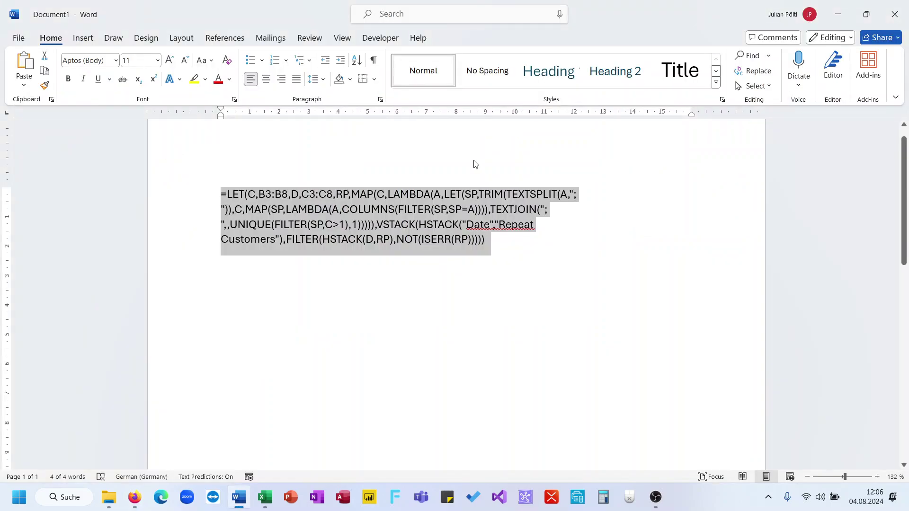
{"action": "left_click", "coordinate": [265, 497]}
{"action": "left_click", "coordinate": [240, 319]}
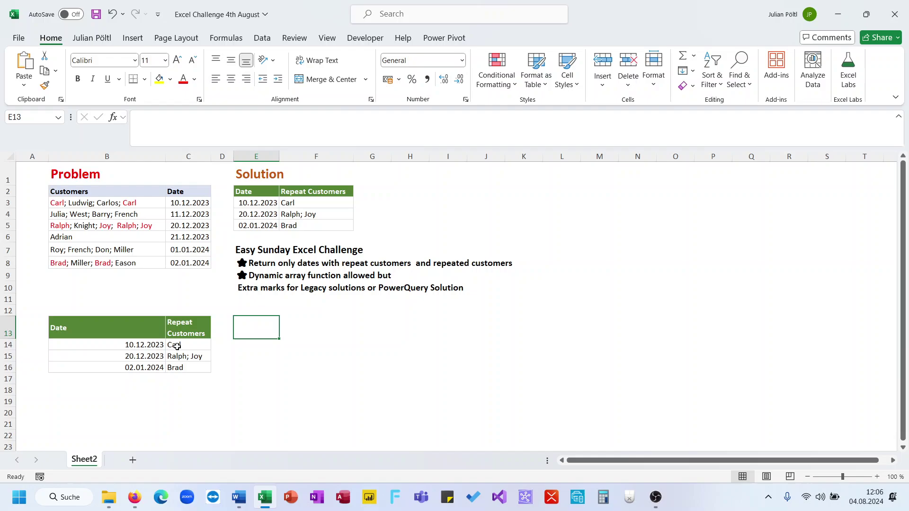
Step: Examine the MAP count expression and the UNIQUE(FILTER(SP;C>1);1) part of the formula in B13
{"action": "left_click", "coordinate": [141, 346]}
{"action": "left_click", "coordinate": [146, 332]}
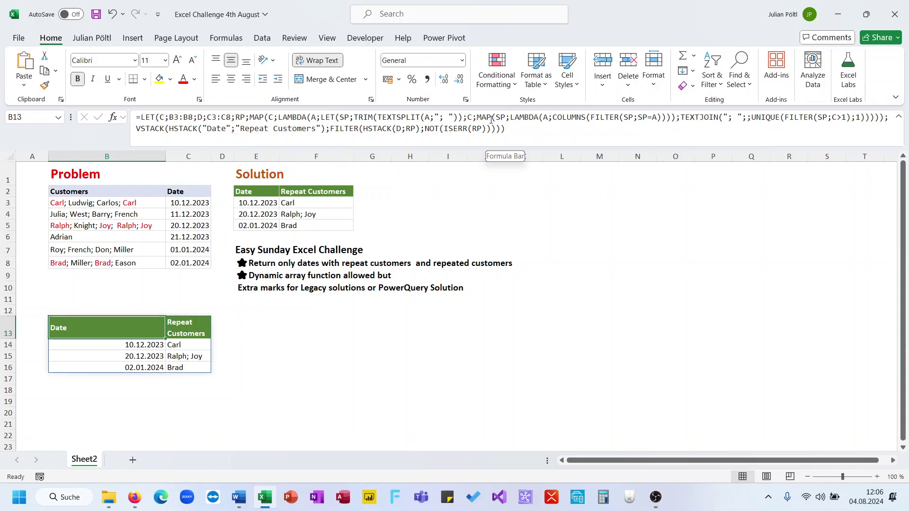
{"action": "left_click_drag", "start_coordinate": [483, 119], "coordinate": [672, 121]}
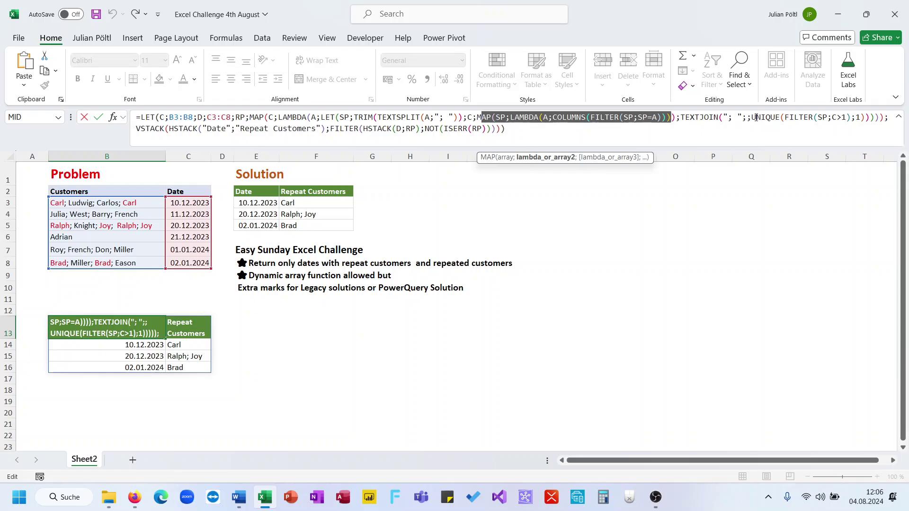
{"action": "left_click_drag", "start_coordinate": [753, 119], "coordinate": [864, 120]}
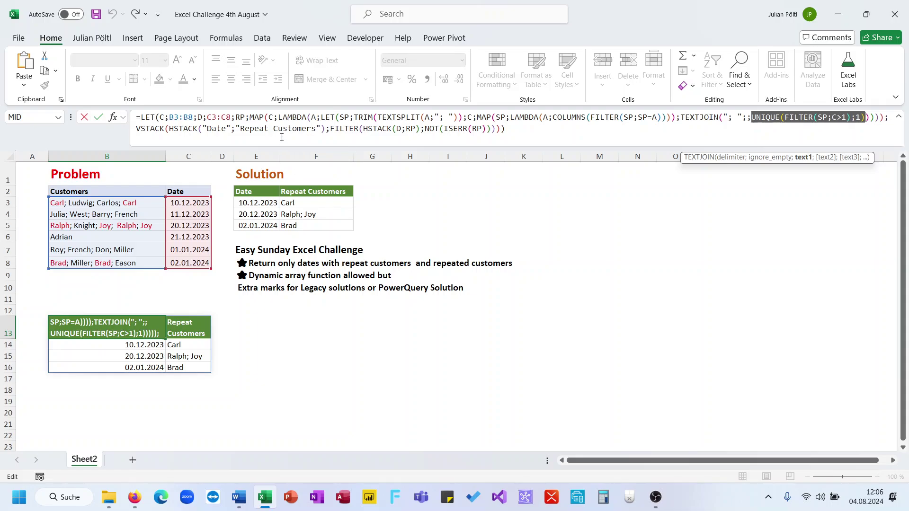
Step: Enter a copy of the B13 formula in E13, replacing the final VSTACK expression with RP alone
{"action": "key", "text": "Tab"}
{"action": "key", "text": "Tab"}
{"action": "key", "text": "Tab"}
{"action": "key", "text": "F2"}
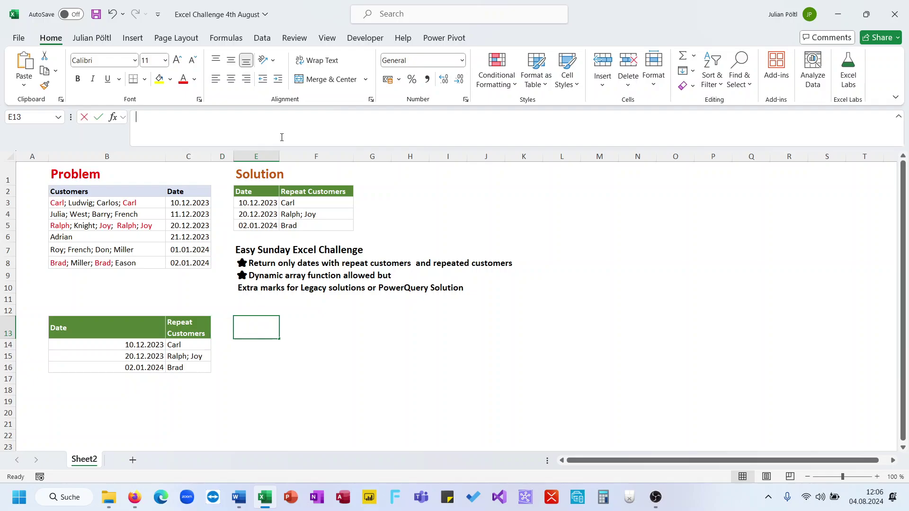
{"action": "type", "text": "=LET(C;B3:B8;D;C3:C8;RP;MAP(C;LAMBDA(A;LET(SP;TRIM(TEXTSPLIT(A;\"; \"));C;MAP(SP;LAMBDA(A;COLUMNS(FILTER(SP;SP=A))));TEXTJOIN(\"; \";;UNIQUE(FILTER(SP;C>1);1)))));VSTACK(HSTACK(\"Date\";\"Repeat Customers\");FILTER(HSTACK(D;RP);NOT(ISERR(RP)))))"}
{"action": "left_click_drag", "start_coordinate": [137, 129], "coordinate": [563, 146]}
{"action": "type", "text": "RP)"}
{"action": "key", "text": "ctrl+Return"}
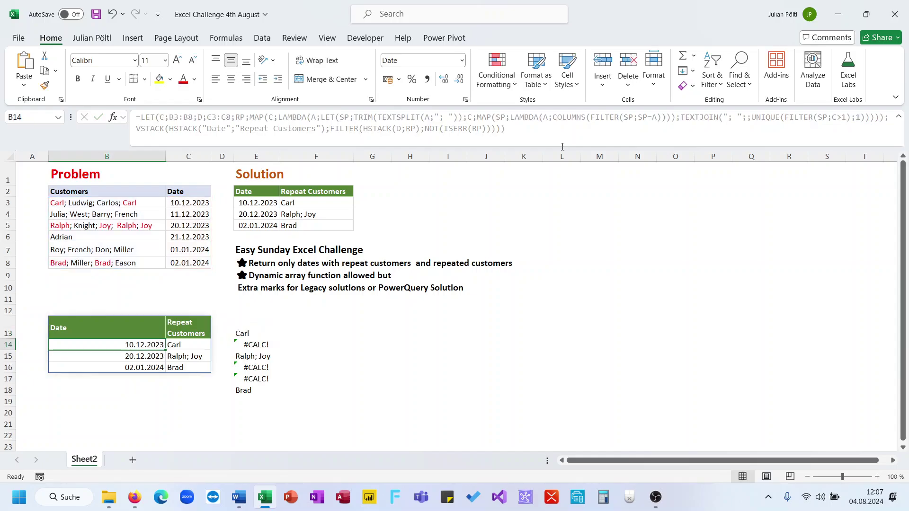
Step: Examine the spilled repeat-customer results below E13, cell by cell, including the rows with errors
{"action": "key", "text": "Down"}
{"action": "key", "text": "Down"}
{"action": "key", "text": "Down"}
{"action": "key", "text": "Down"}
{"action": "key", "text": "Down"}
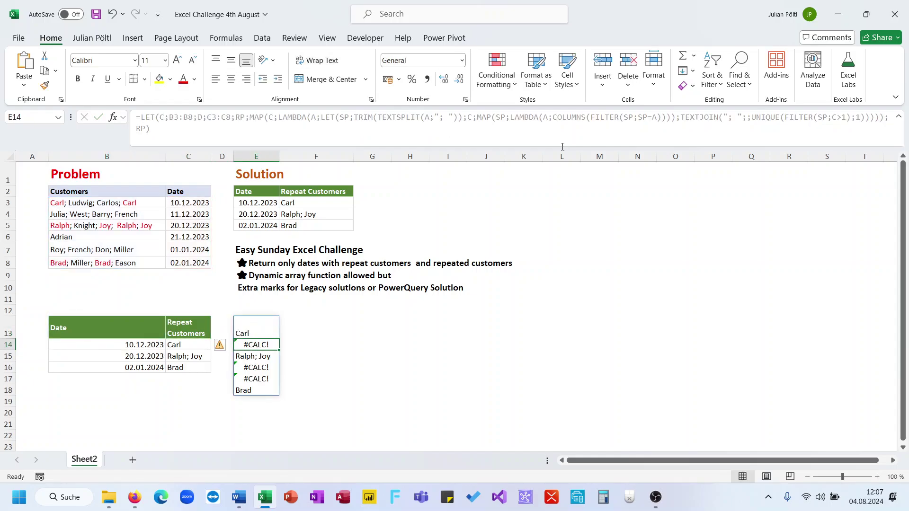
{"action": "key", "text": "Up"}
{"action": "key", "text": "Up"}
{"action": "key", "text": "Up"}
{"action": "key", "text": "Up"}
{"action": "key", "text": "Up"}
{"action": "key", "text": "Up"}
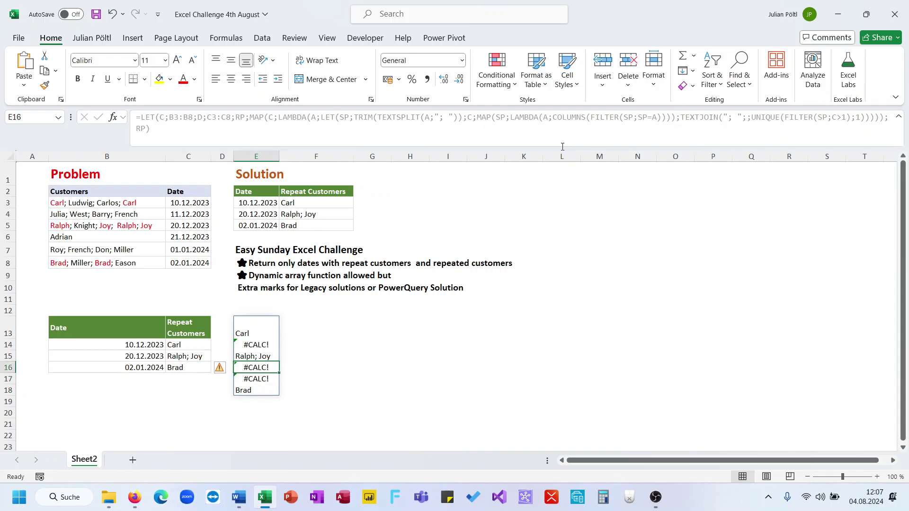
{"action": "key", "text": "Down"}
{"action": "key", "text": "Down"}
{"action": "key", "text": "Down"}
{"action": "key", "text": "Up"}
{"action": "key", "text": "Up"}
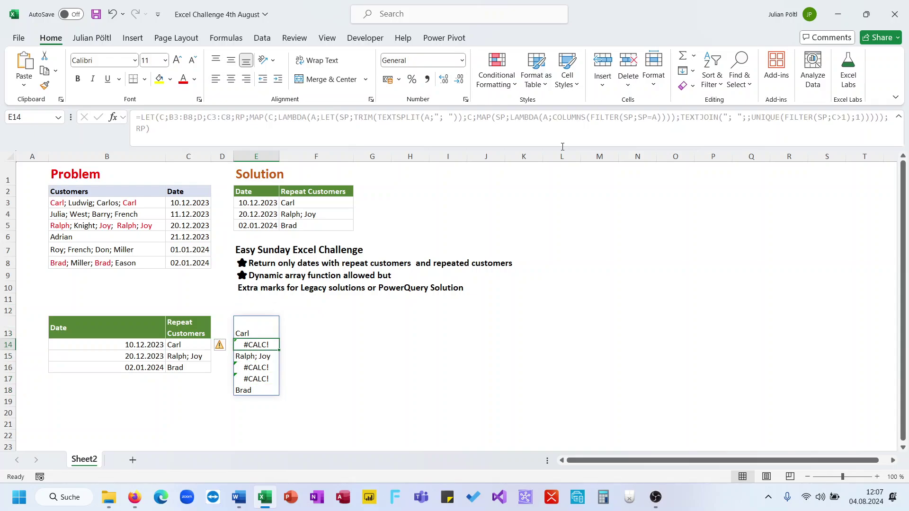
{"action": "key", "text": "Down"}
{"action": "key", "text": "Up"}
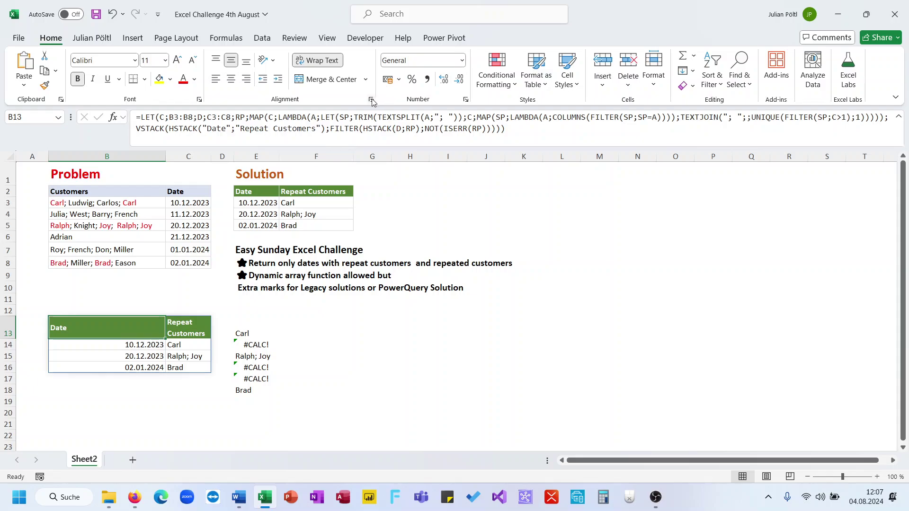
Step: Change the final expression of the E13 formula to HSTACK(D;RP) so the dates stand beside the repeat customers
{"action": "left_click", "coordinate": [254, 335]}
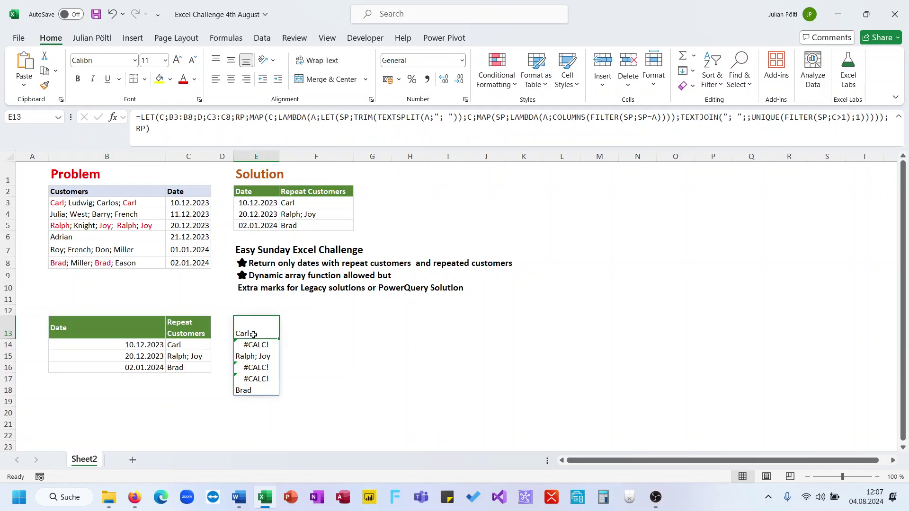
{"action": "left_click", "coordinate": [139, 131]}
{"action": "type", "text": "HSTACK(D"}
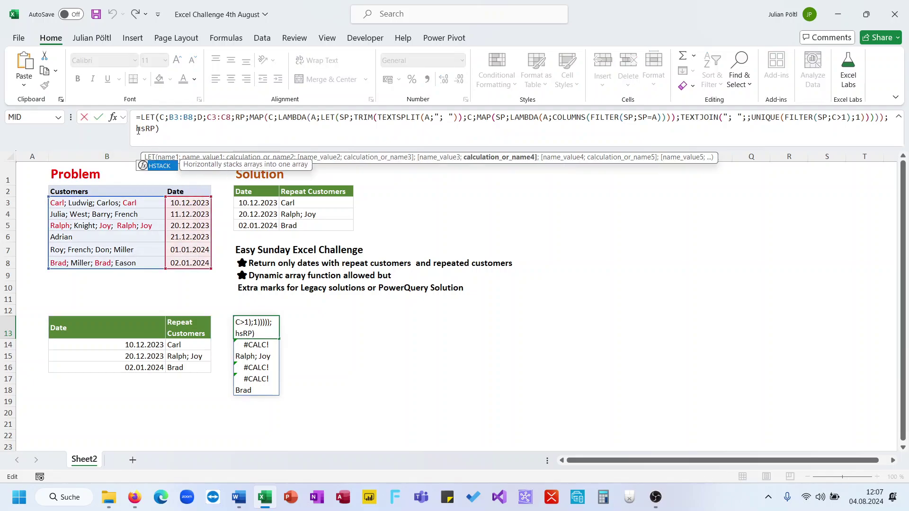
{"action": "type", "text": ";"}
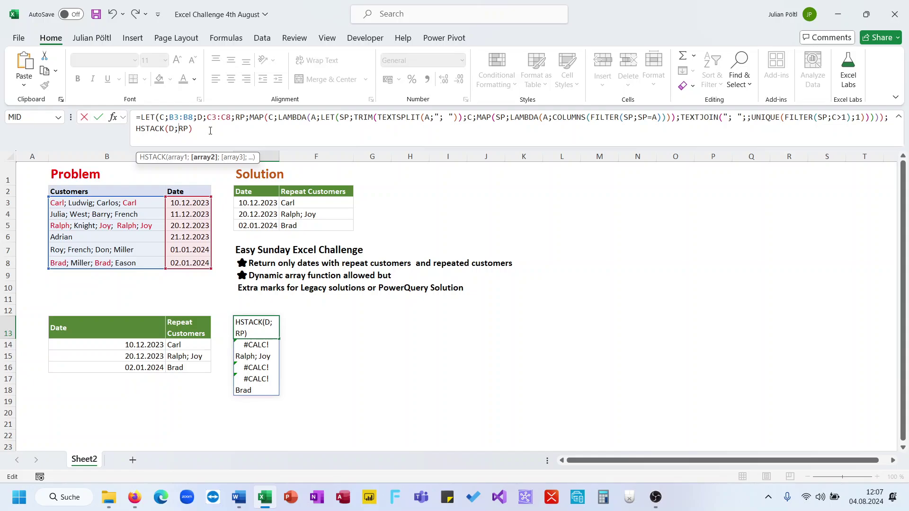
{"action": "left_click", "coordinate": [213, 131]}
{"action": "type", "text": ")"}
{"action": "key", "text": "Return"}
{"action": "key", "text": "Up"}
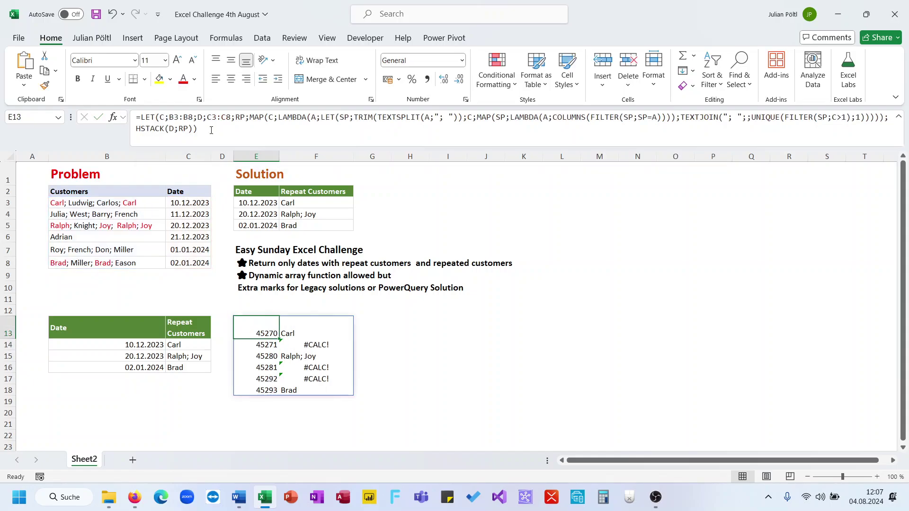
Step: Wrap the final HSTACK in E13 as FILTER(HSTACK(D;RP);NOT(ISERR(RP))) to drop the error rows
{"action": "left_click", "coordinate": [137, 131]}
{"action": "type", "text": "FILTER("}
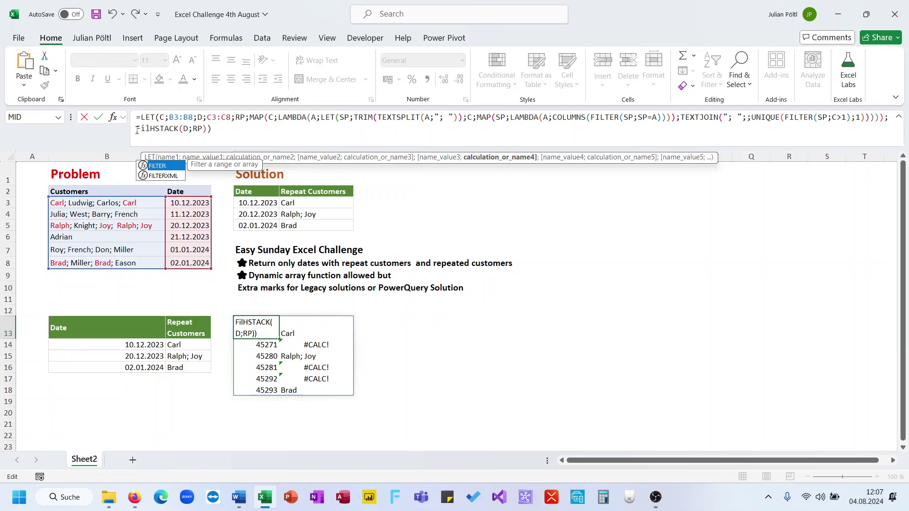
{"action": "left_click", "coordinate": [238, 129]}
{"action": "key", "text": "BackSpace"}
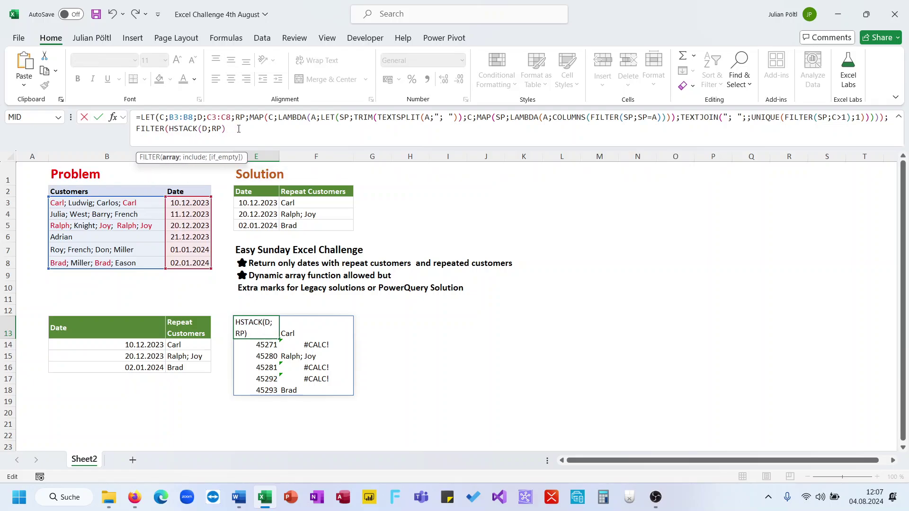
{"action": "type", "text": "; not(ir"}
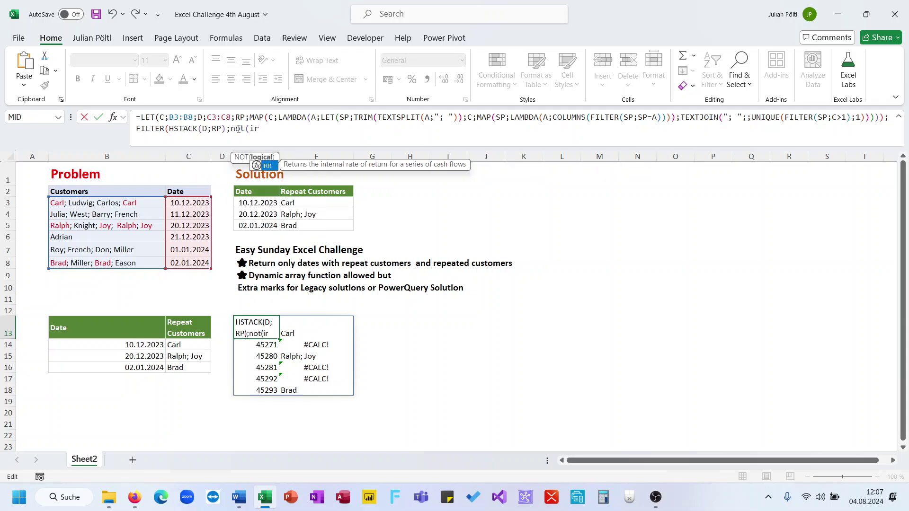
{"action": "key", "text": "BackSpace"}
{"action": "type", "text": "s"}
{"action": "key", "text": "Down"}
{"action": "key", "text": "Tab"}
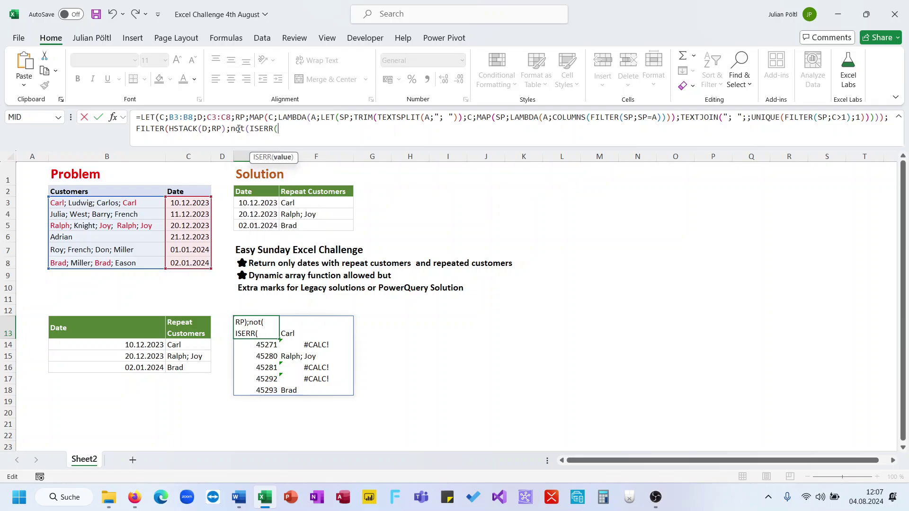
{"action": "type", "text": "RP)))"}
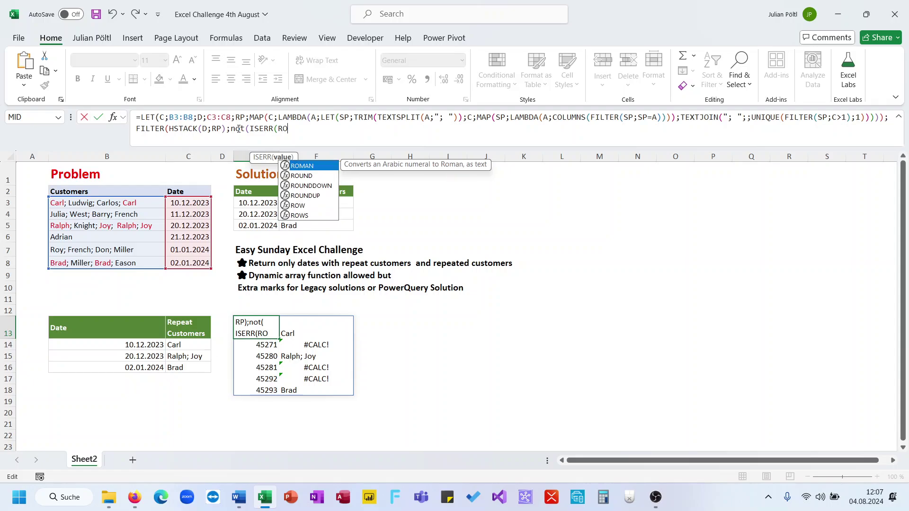
{"action": "key", "text": "Return"}
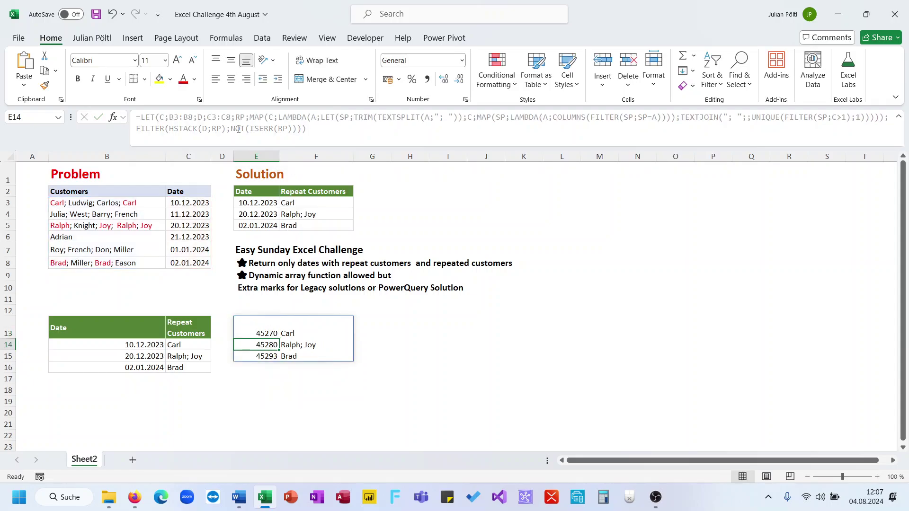
{"action": "key", "text": "Up"}
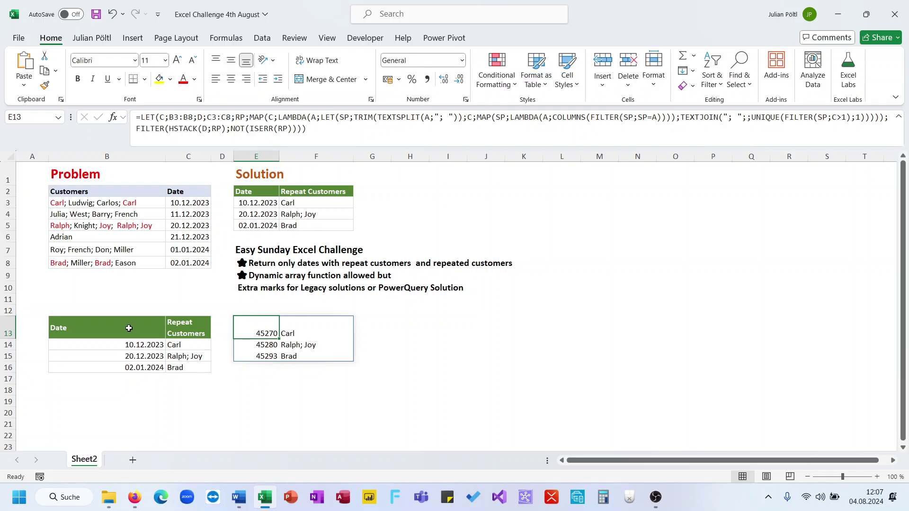
Step: Delete the test formula from E13 and select the original formula cell B13
{"action": "key", "text": "Delete"}
{"action": "left_click", "coordinate": [123, 344]}
{"action": "left_click_drag", "start_coordinate": [124, 345], "coordinate": [199, 371]}
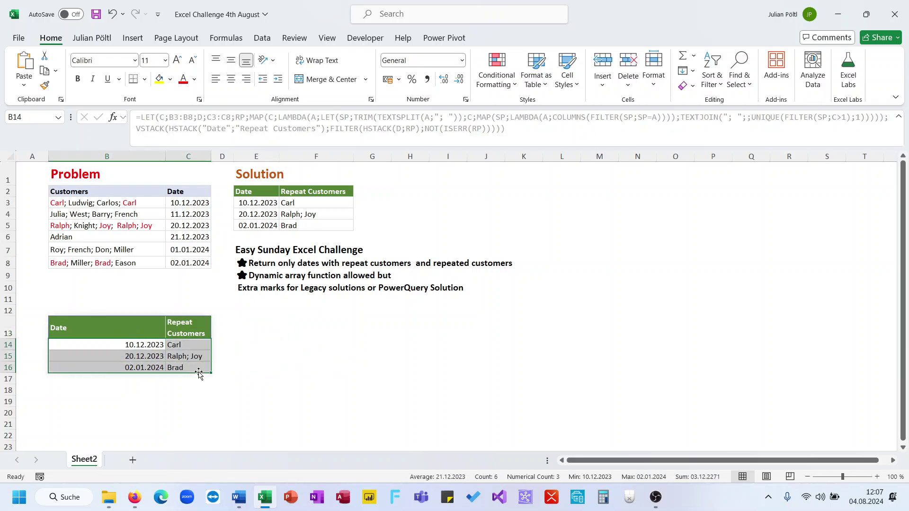
{"action": "left_click", "coordinate": [146, 326]}
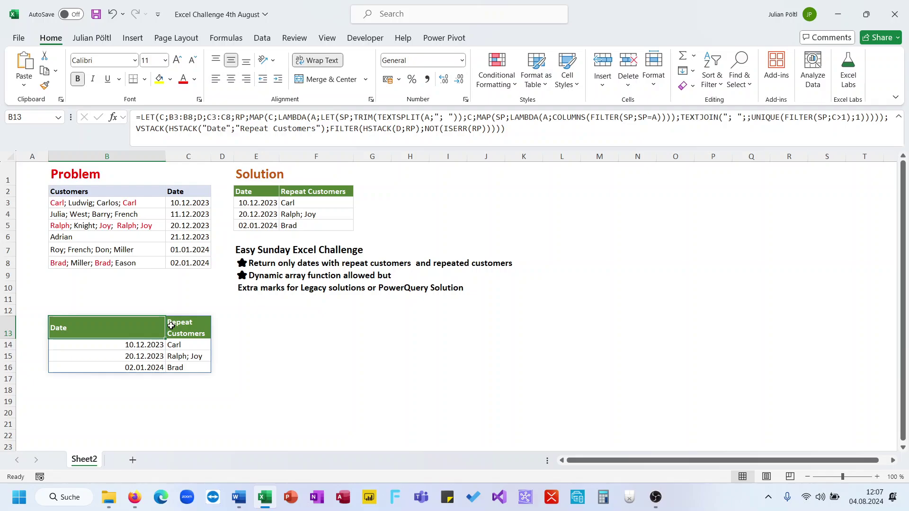